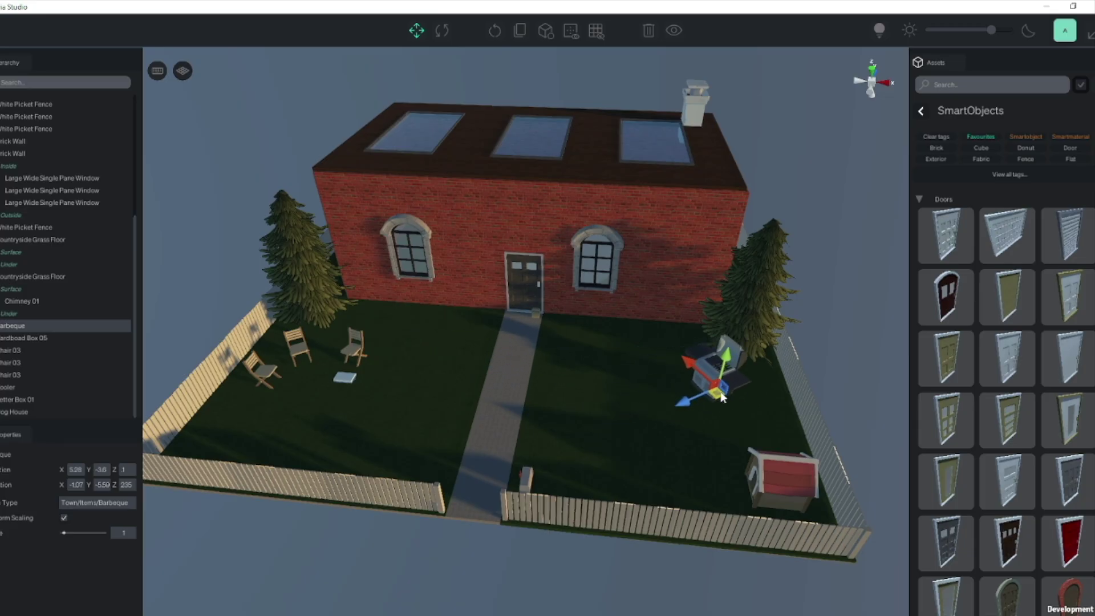
Rearrange the house front by moving the barbecue, the window nearest it, the folding chair near the path and the cooler.
left_click_drag(709, 371, 683, 272)
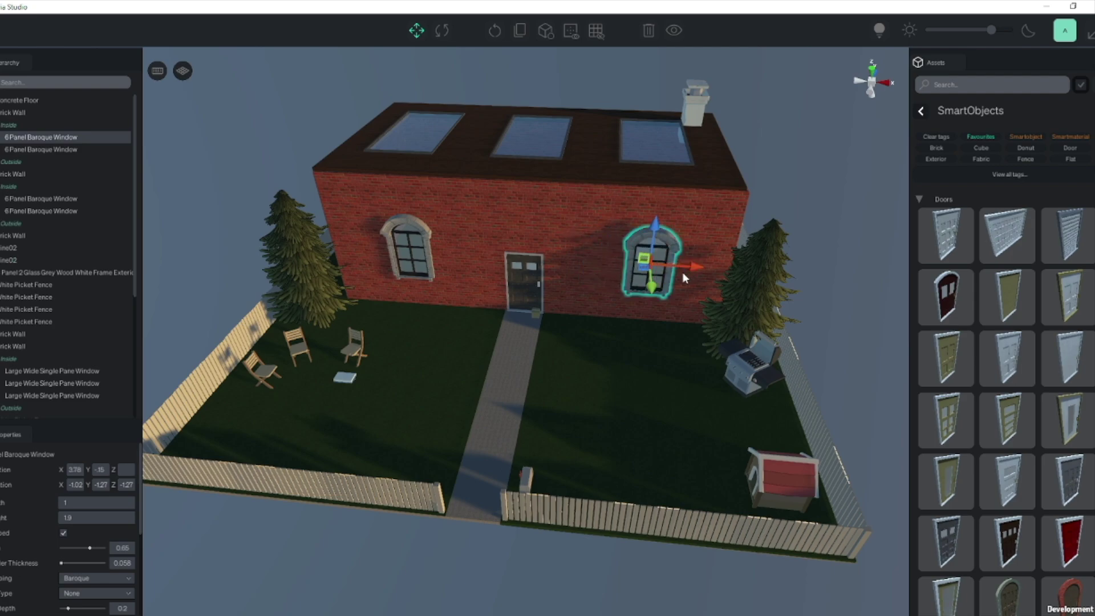
left_click(347, 353)
left_click_drag(342, 358, 328, 355)
left_click(347, 377)
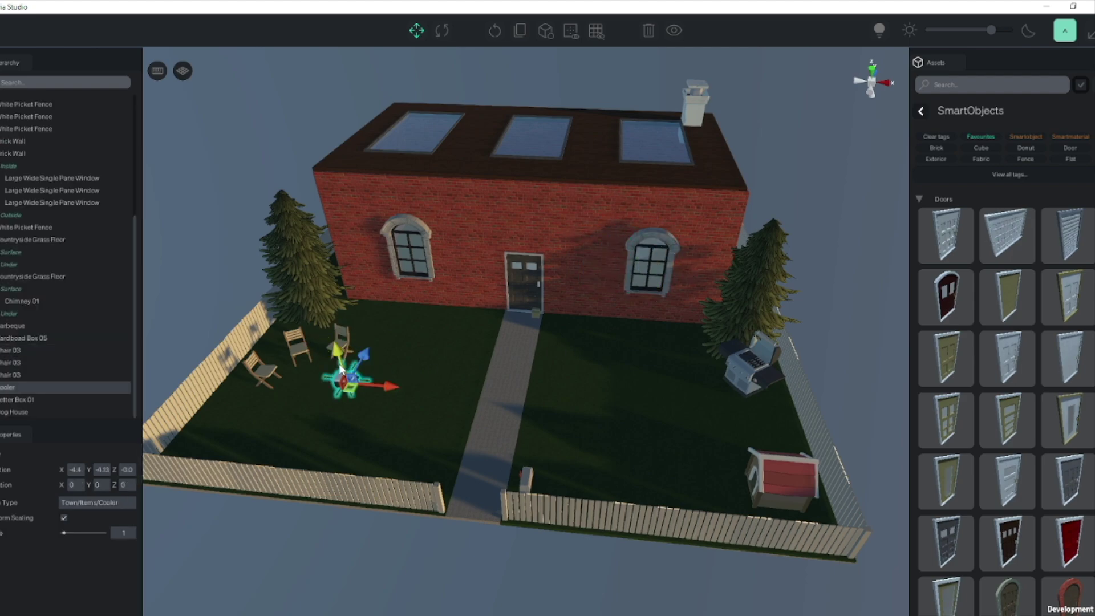
left_click(413, 361)
left_click(567, 390)
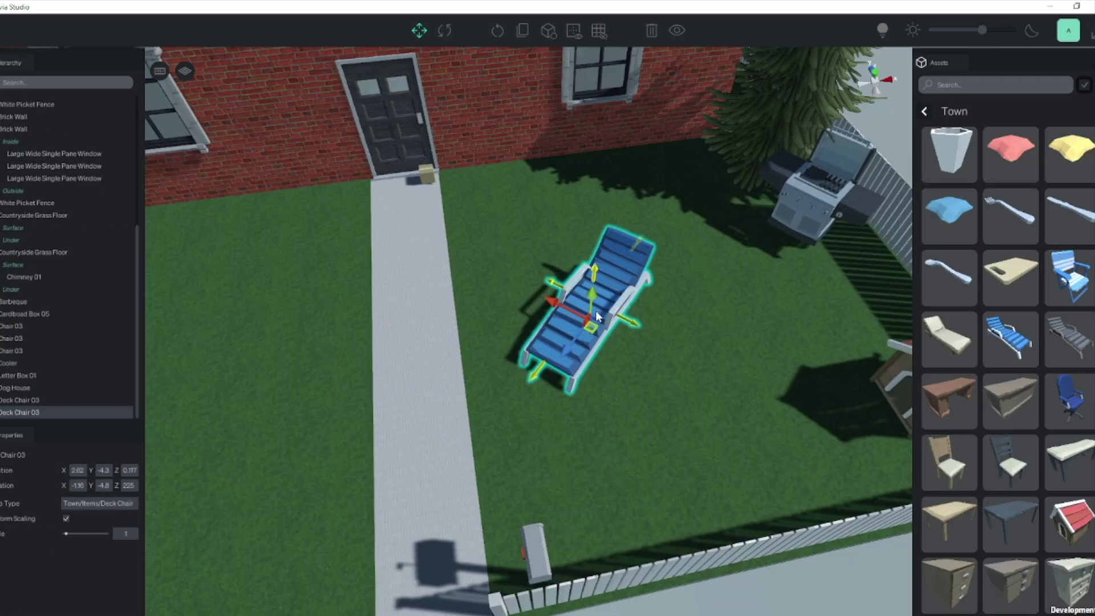
Duplicate the blue deck chair and spread the copies out on the lawn around the original.
key("ctrl+d")
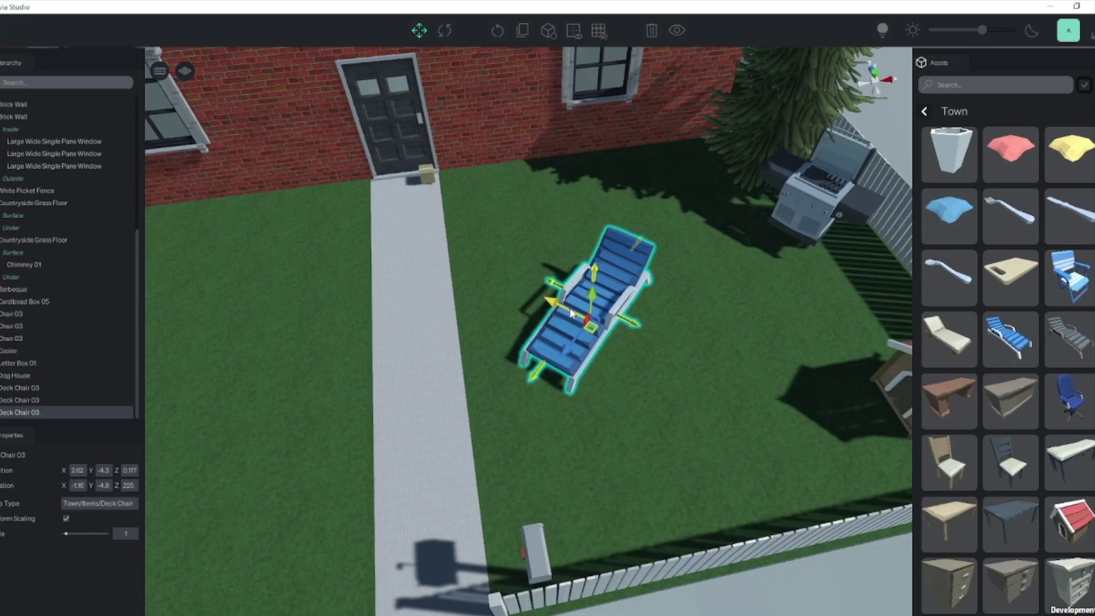
left_click_drag(596, 311, 663, 450)
left_click(588, 299)
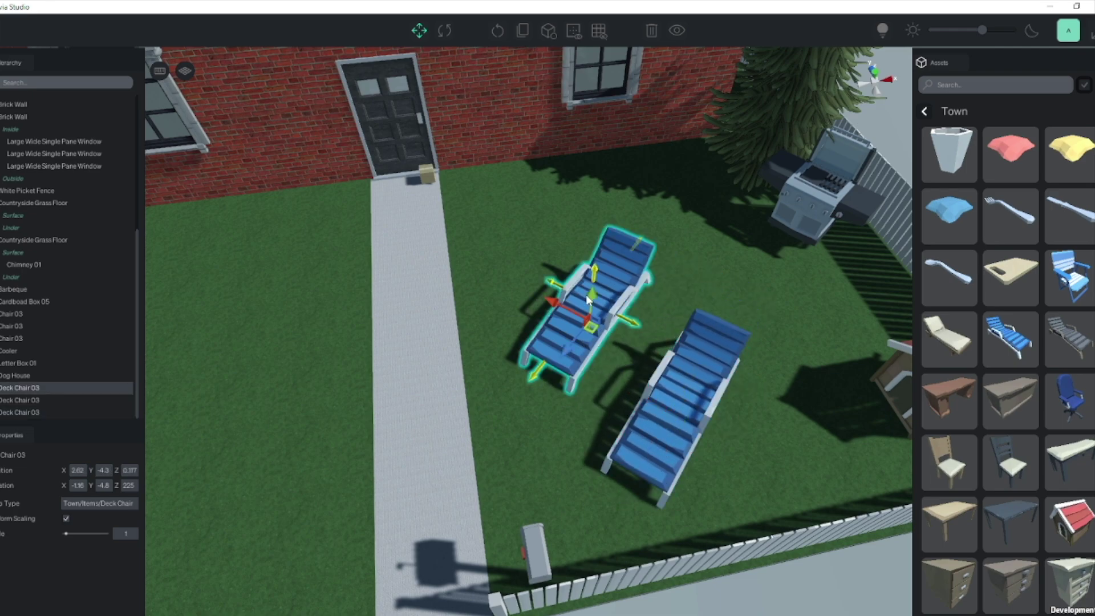
key("ctrl+d")
left_click_drag(587, 299, 491, 251)
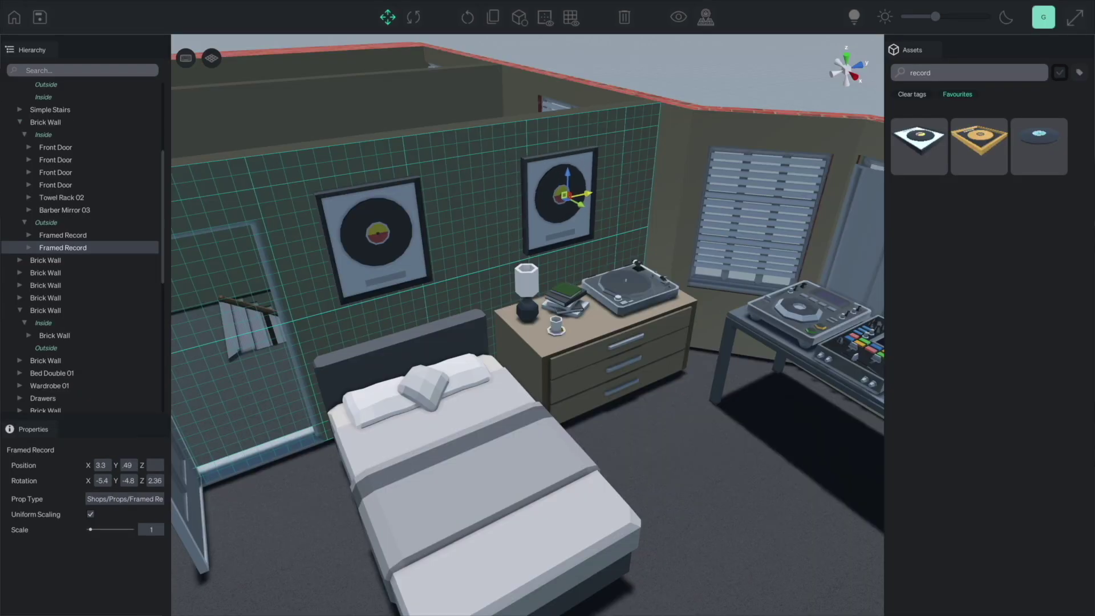
key("Escape")
key("BackSpace")
key("BackSpace")
key("BackSpace")
key("BackSpace")
key("BackSpace")
key("BackSpace")
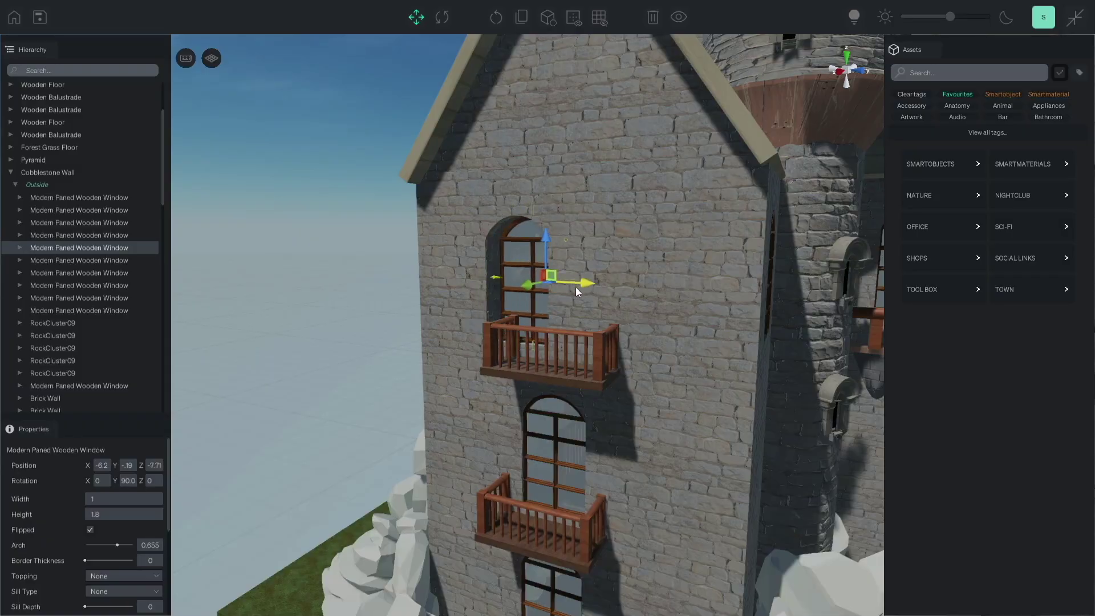
Slide the arched paned window along the cobblestone wall until it is centred over the upper balcony.
left_click_drag(576, 287, 591, 288)
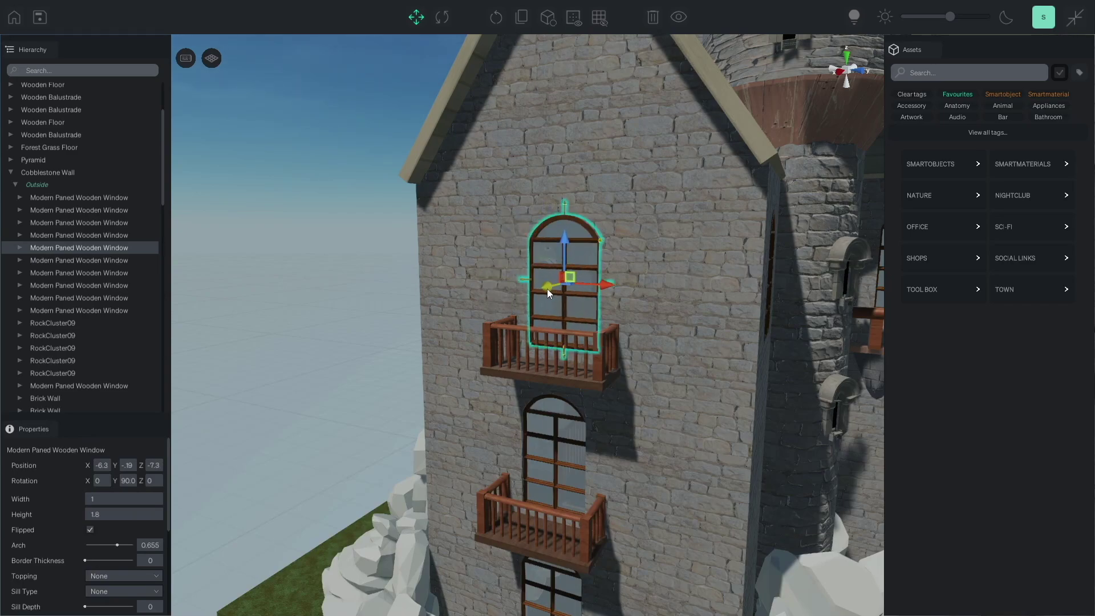
mouse_move(565, 204)
left_mouse_down()
mouse_move(566, 169)
mouse_move(563, 204)
left_mouse_up()
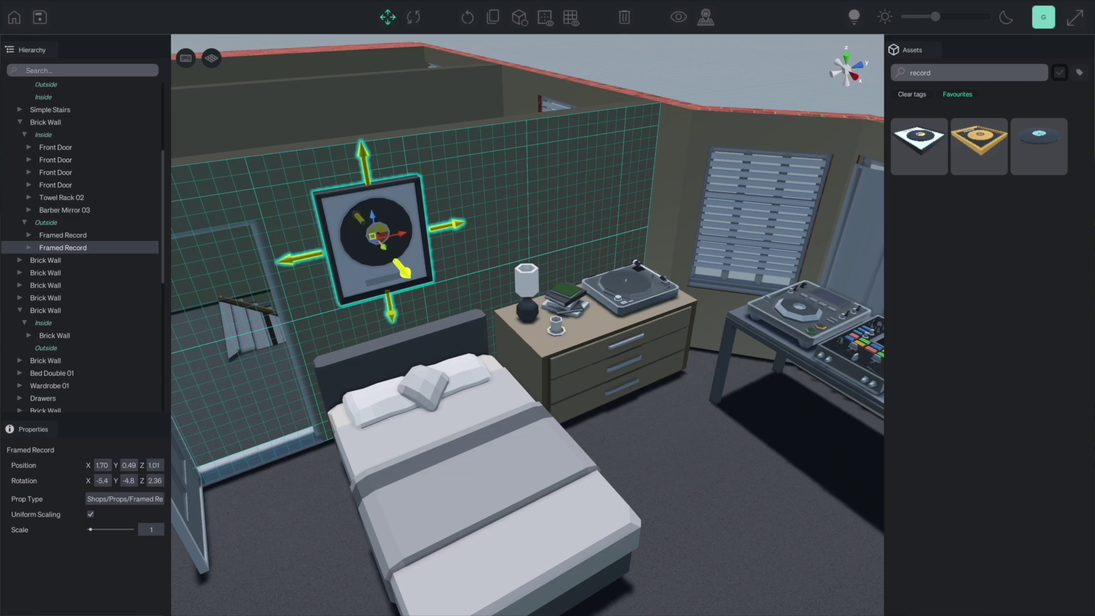
Move the selected framed record along the bedroom wall to hang above the drawers, then deselect it.
left_click_drag(400, 234, 599, 189)
key("Escape")
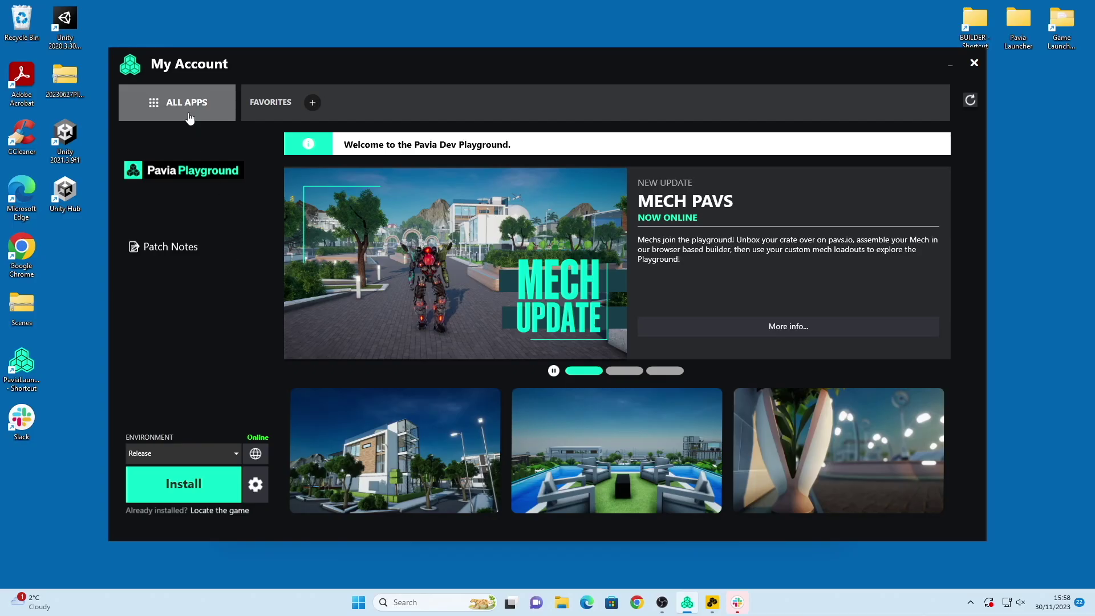
Open Pavia Studio from the launcher's list of all apps.
left_click(189, 112)
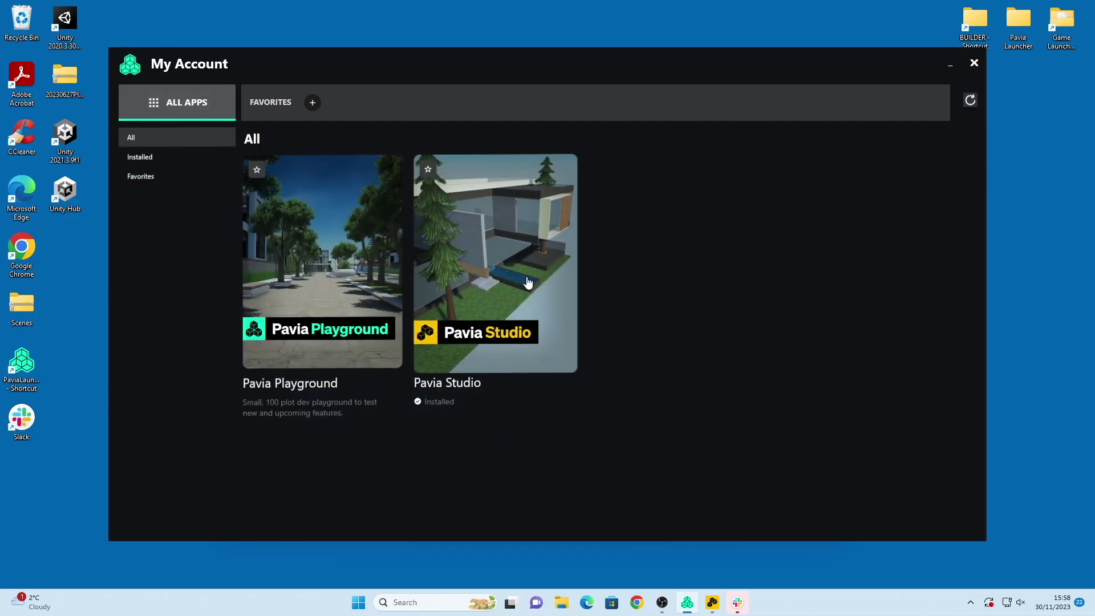
left_click(482, 361)
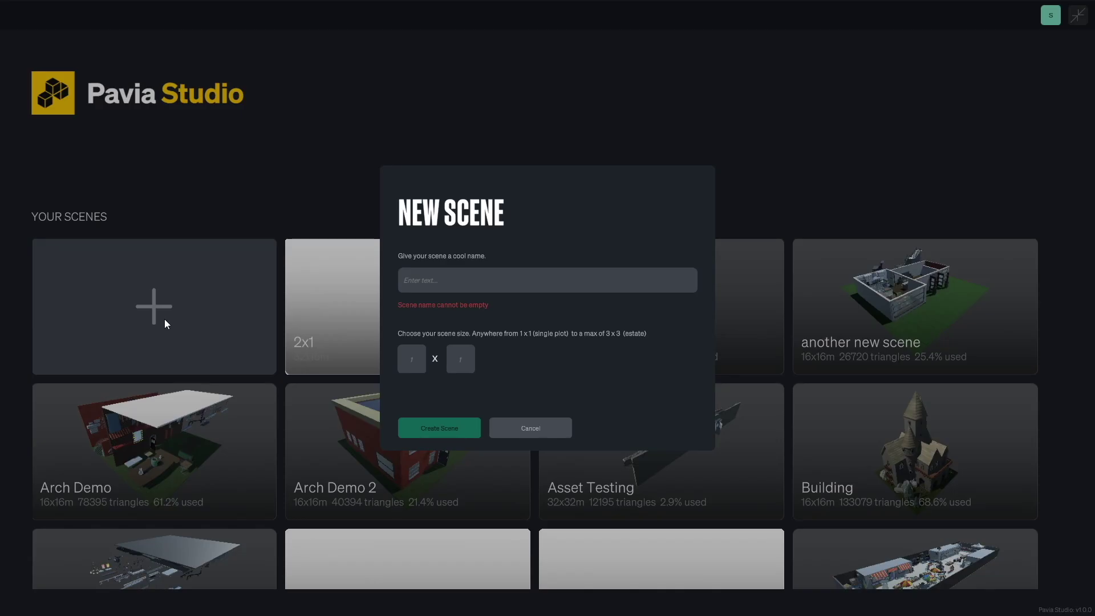
Dismiss the new-scene dialog and check the options in the account menu.
left_click(543, 424)
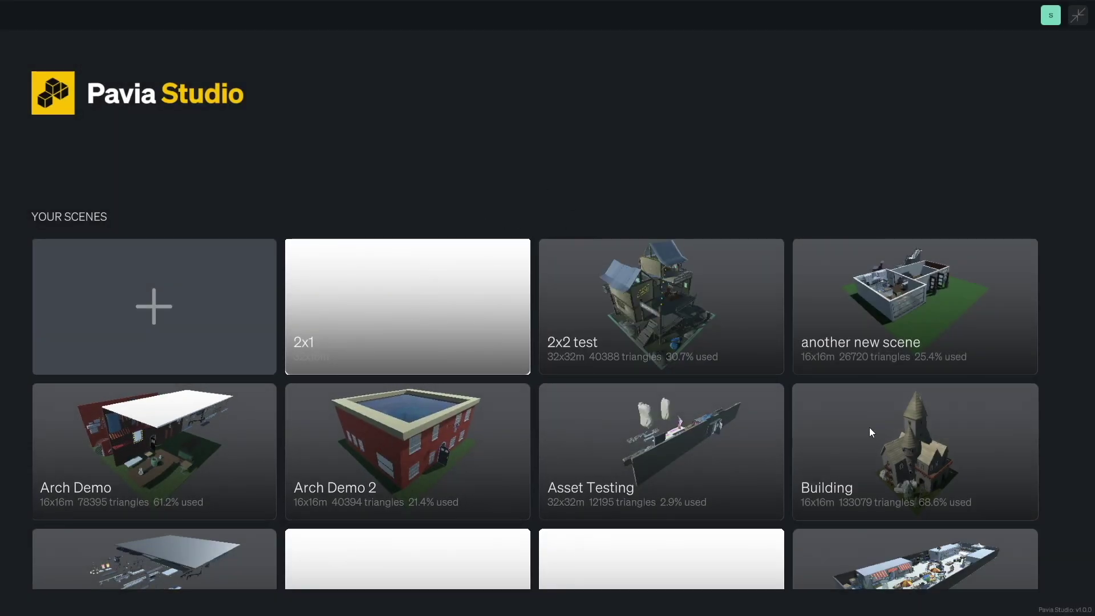
left_click(1051, 17)
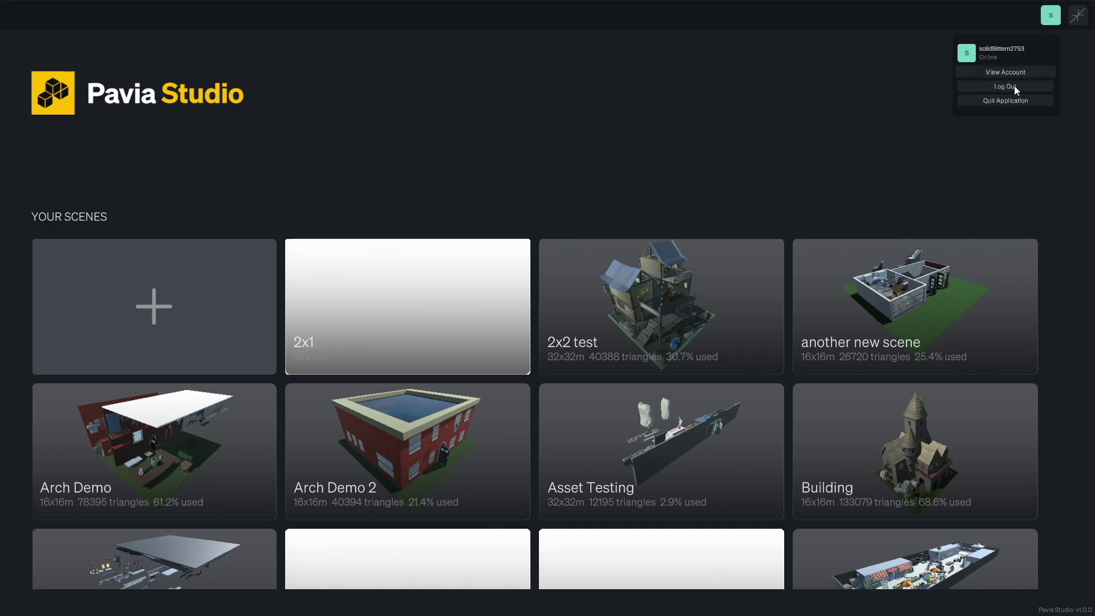
left_click(1052, 17)
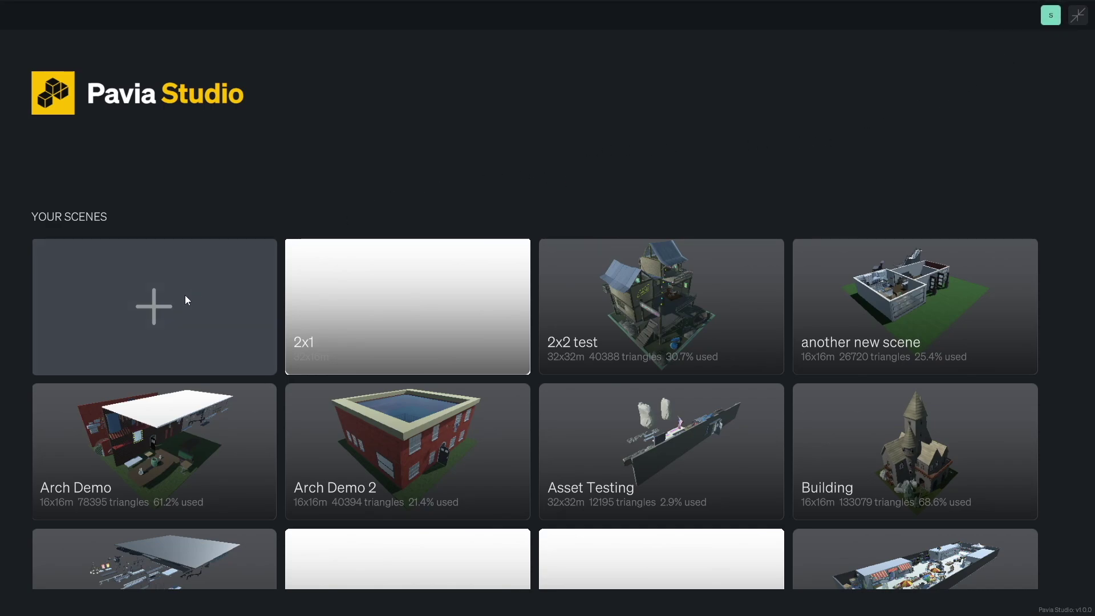
Create a new single-plot scene named "My Scene".
left_click(153, 306)
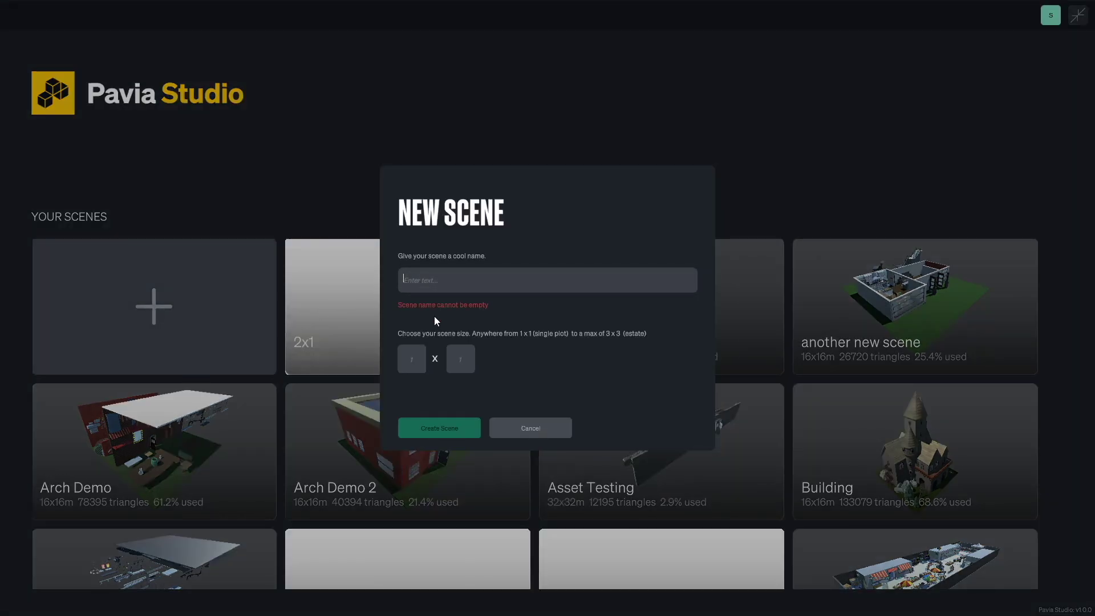
type("My Scene")
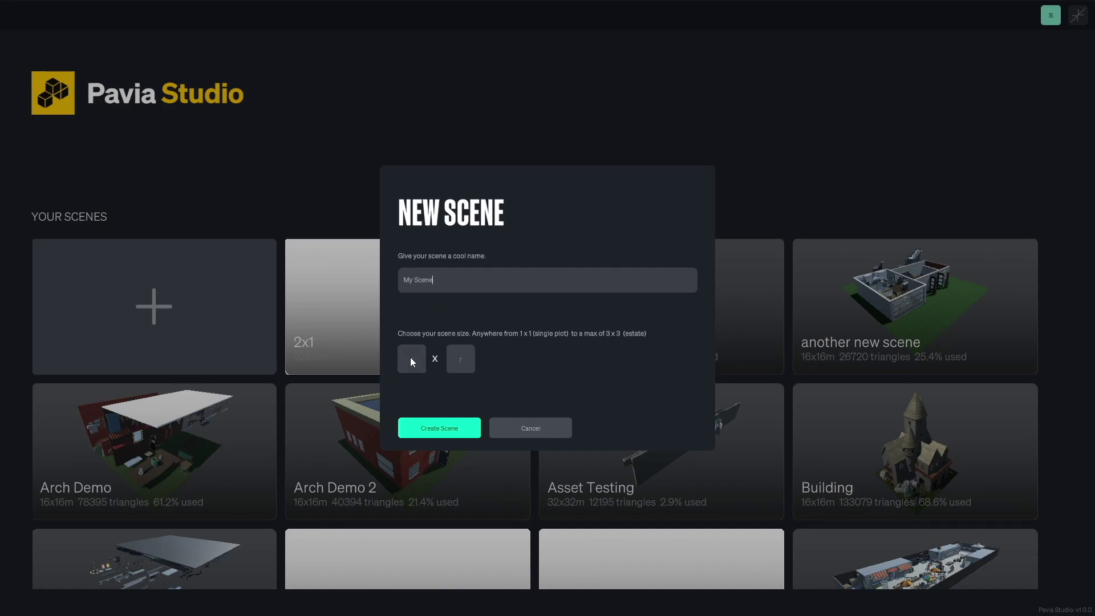
left_click(461, 359)
type("3")
left_click(445, 428)
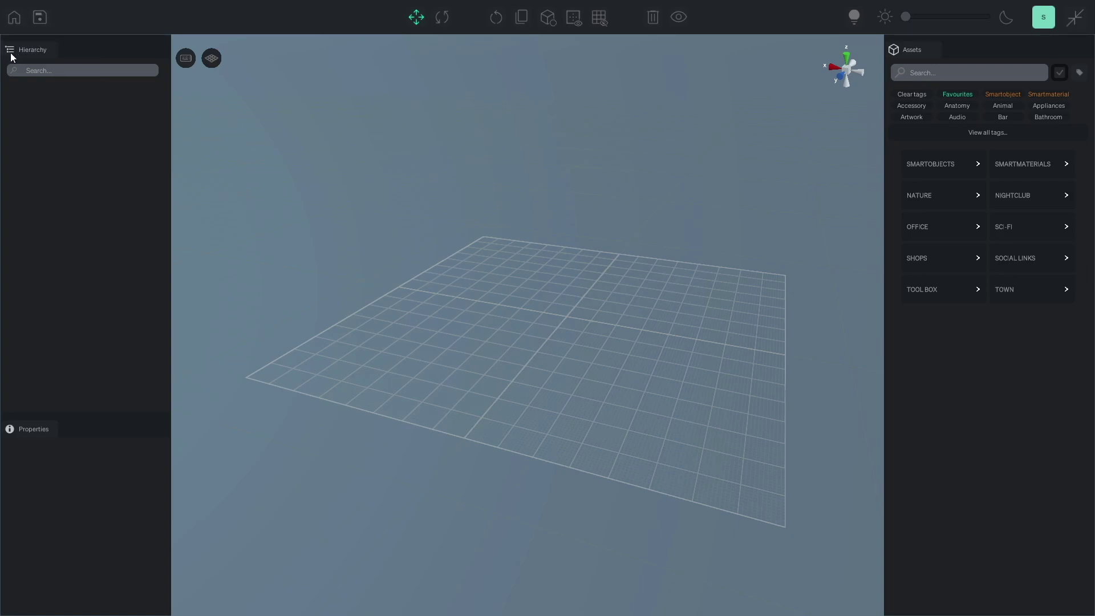
Review the keyboard shortcuts list, the scene budget and the time-of-day control.
left_click(184, 59)
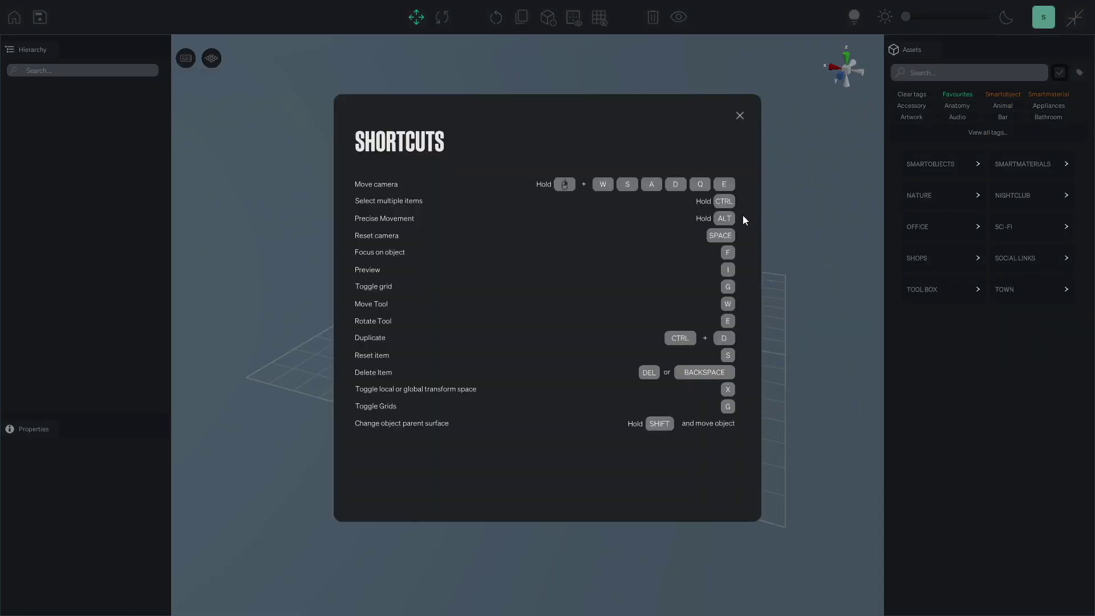
left_click(739, 116)
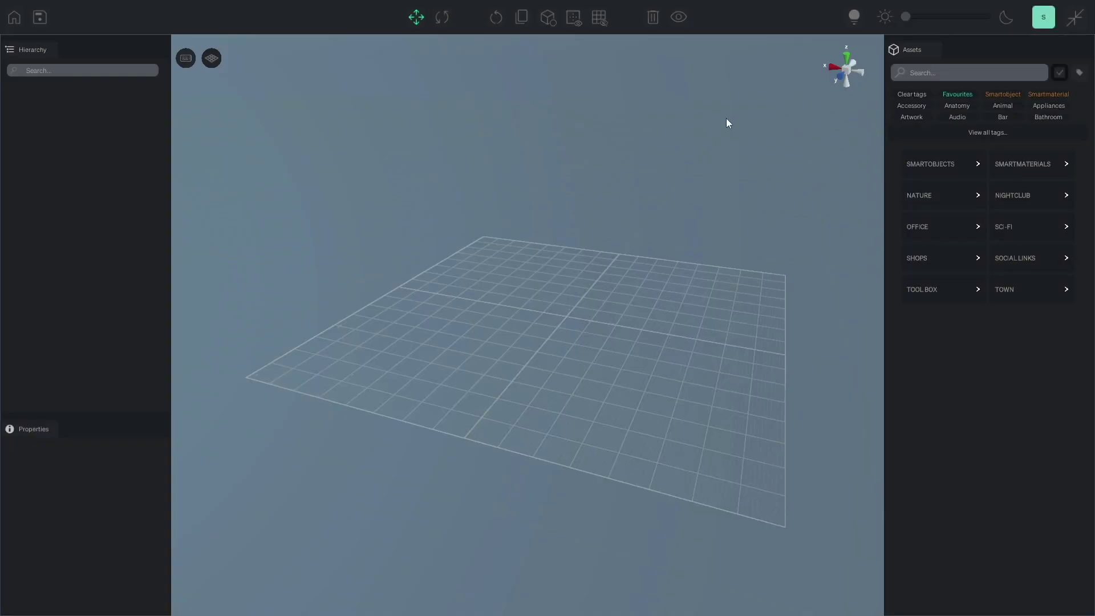
left_click(211, 58)
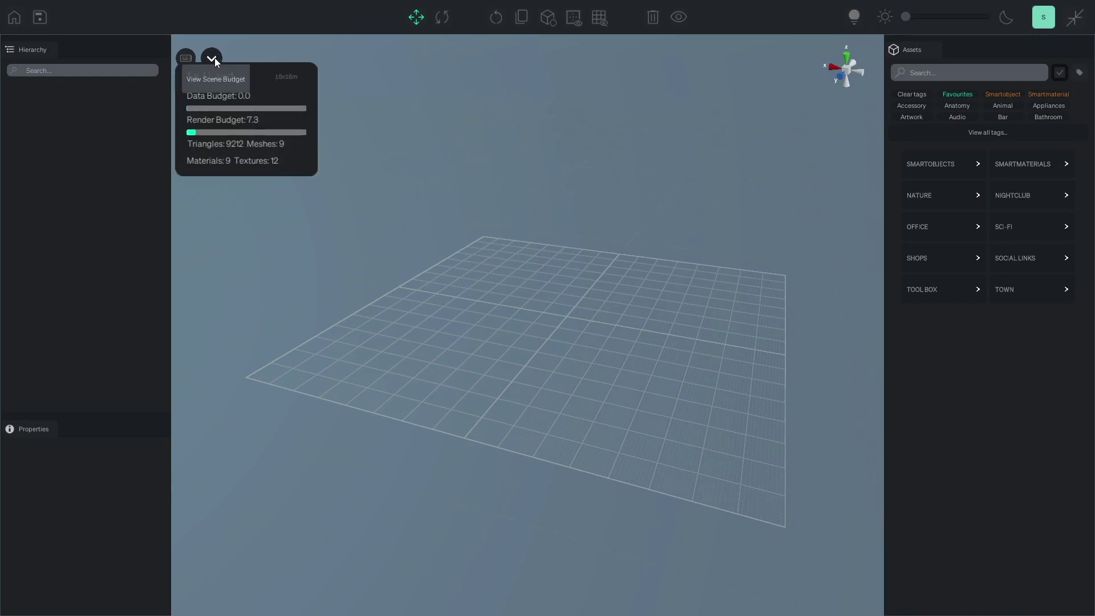
left_click(211, 58)
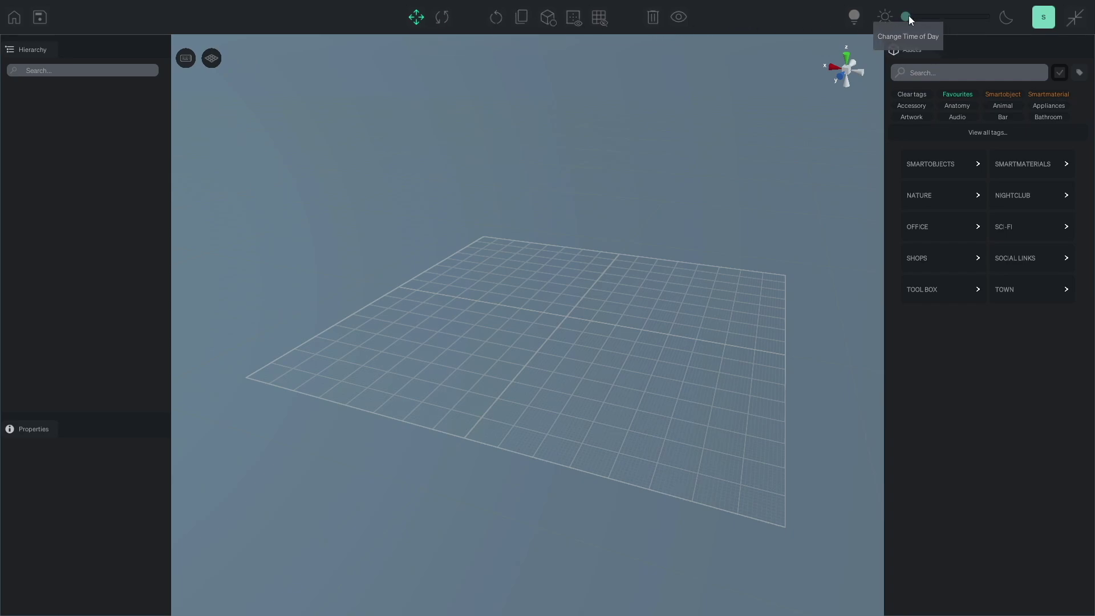
mouse_move(907, 17)
left_mouse_down()
mouse_move(978, 19)
mouse_move(908, 21)
left_mouse_up()
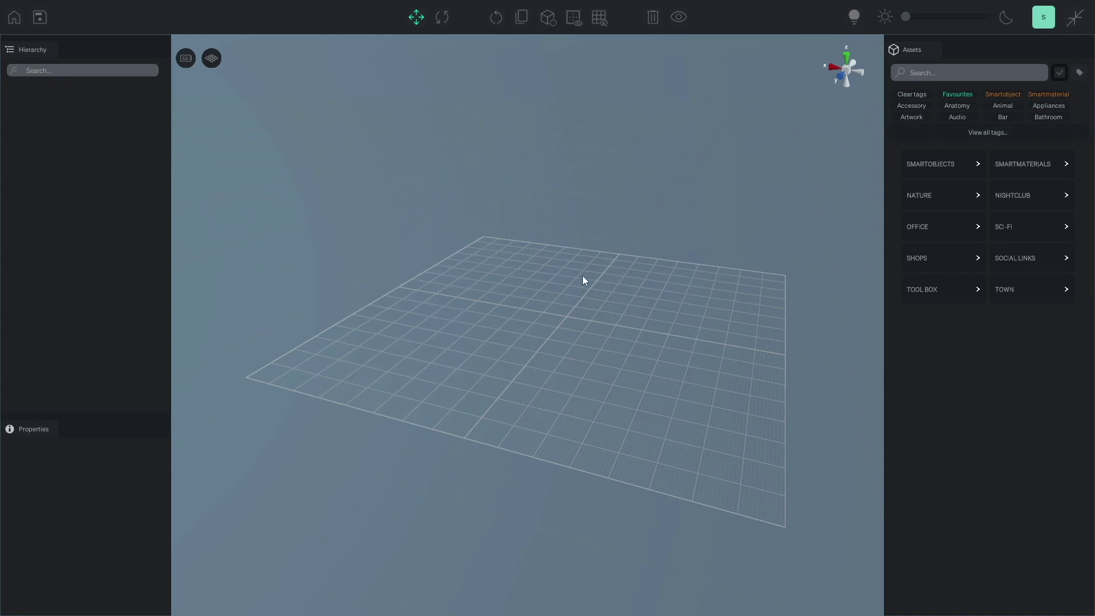
Examine the empty scene grid from different camera angles, positions and distances.
right_click_drag(572, 285, 673, 240)
left_click_drag(576, 296, 549, 313)
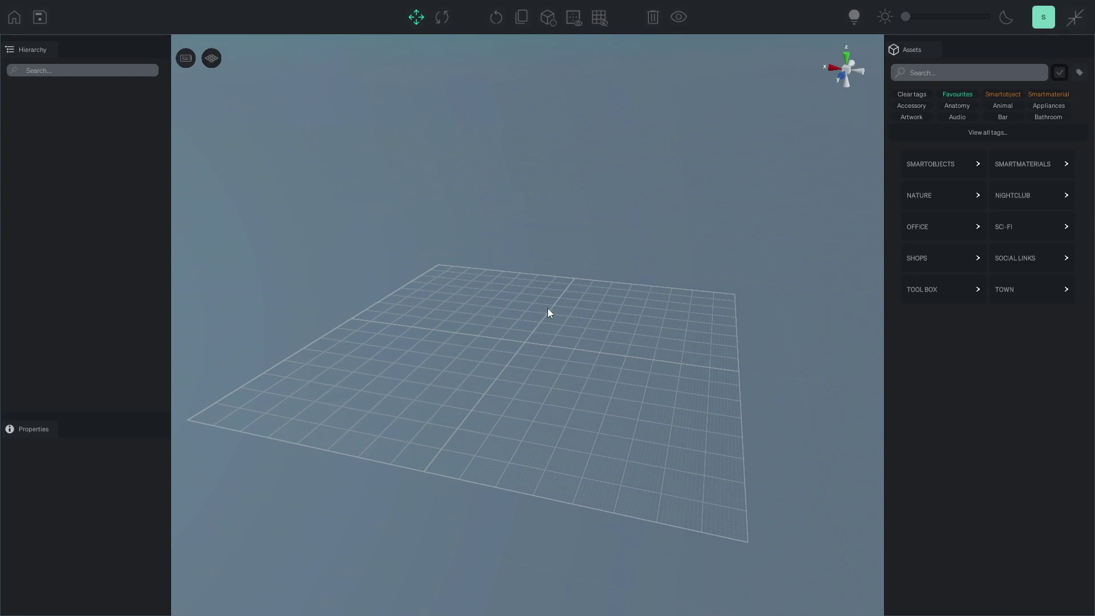
left_click_drag(548, 308, 561, 306)
key("a")
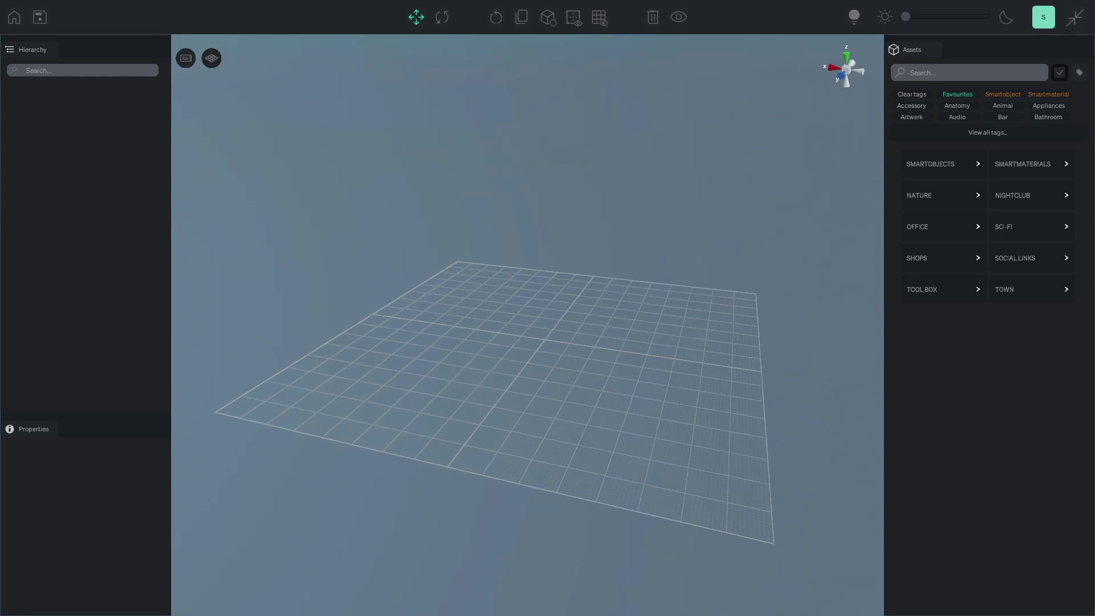
key("d")
key("w")
key("w")
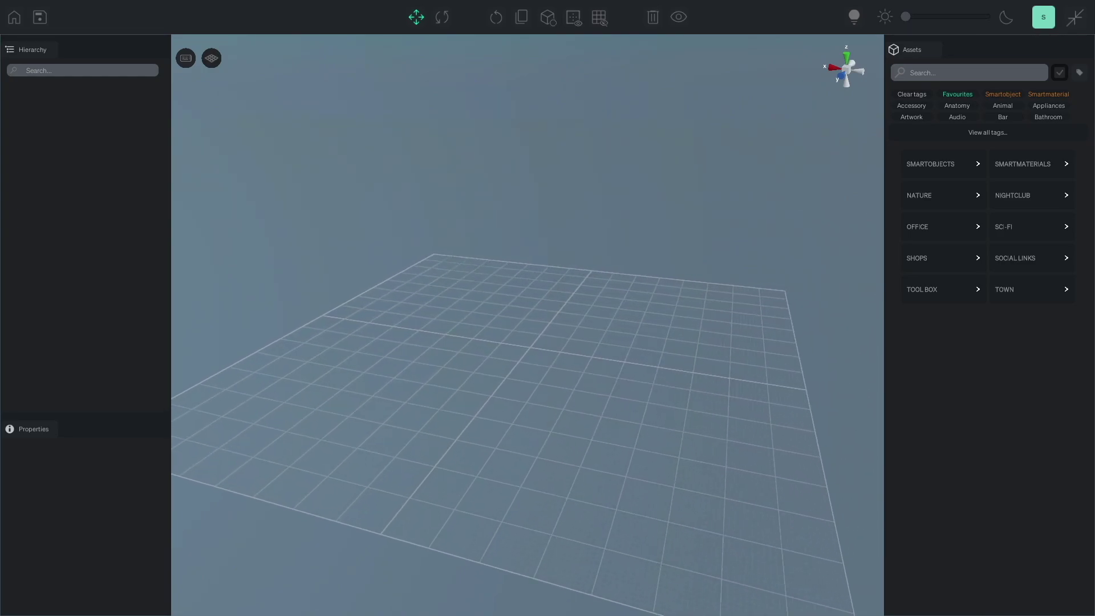
key("s")
key("a")
key("d")
key("w")
left_click_drag(562, 308, 571, 308)
scroll(547, 308, "up", 5)
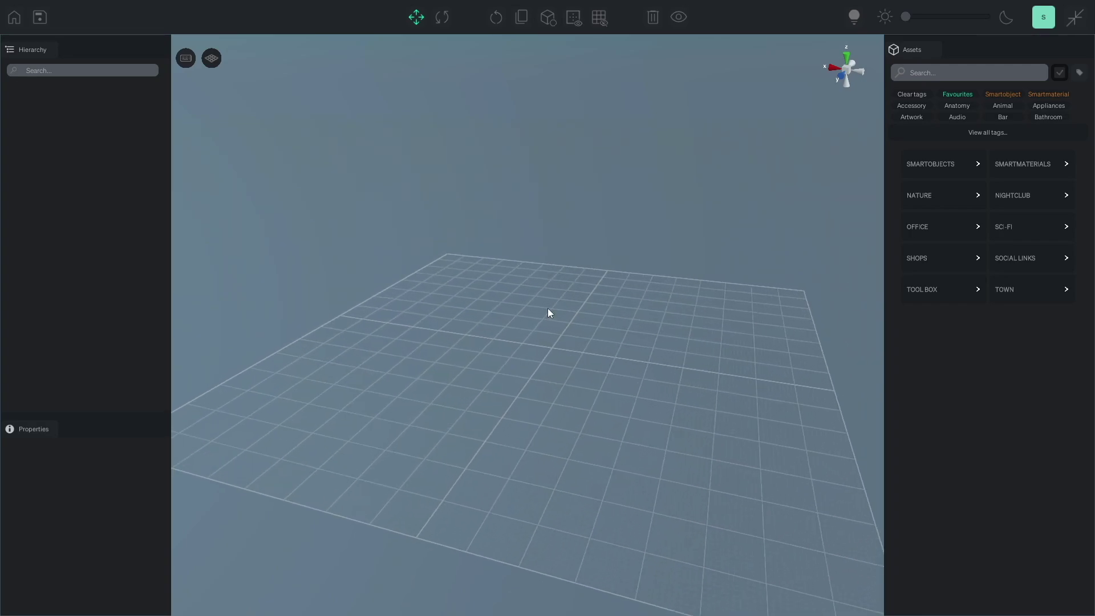
scroll(548, 308, "down", 3)
scroll(552, 308, "down", 5)
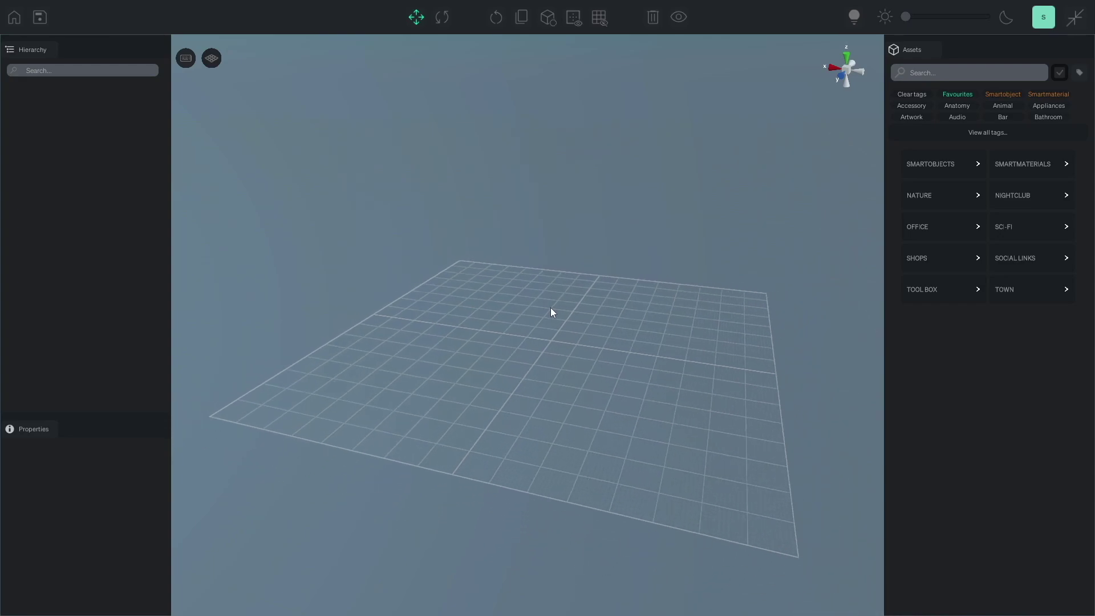
middle_click_drag(551, 309, 505, 309)
right_click_drag(547, 308, 467, 309)
left_click_drag(451, 311, 548, 308)
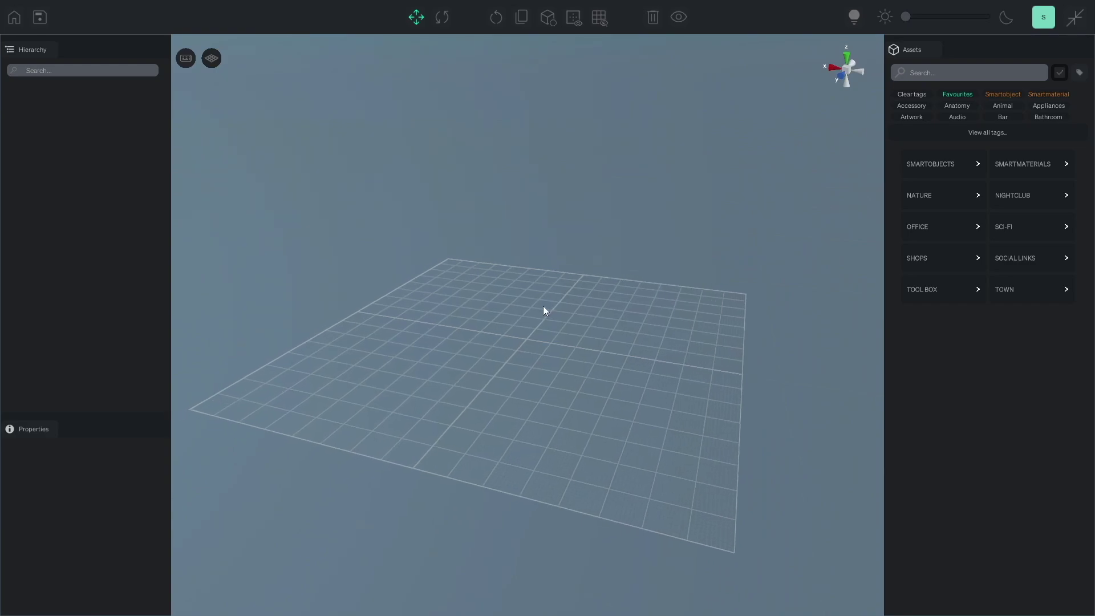
right_click_drag(532, 312, 549, 312)
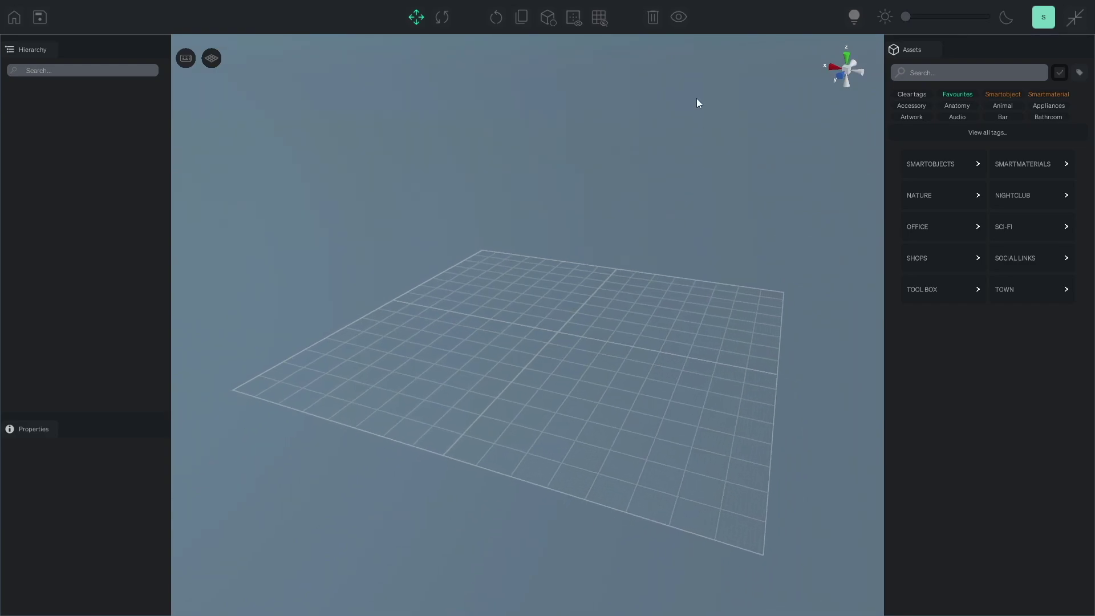
Preview the empty scene with the avatar, look around in it and return to editing.
left_click(676, 19)
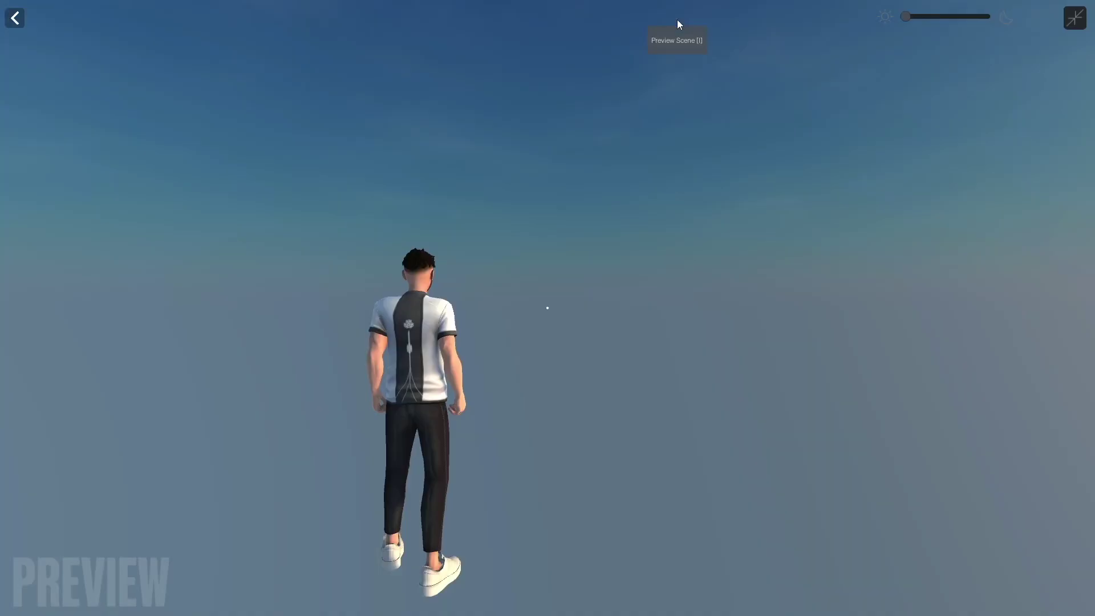
left_click(686, 63)
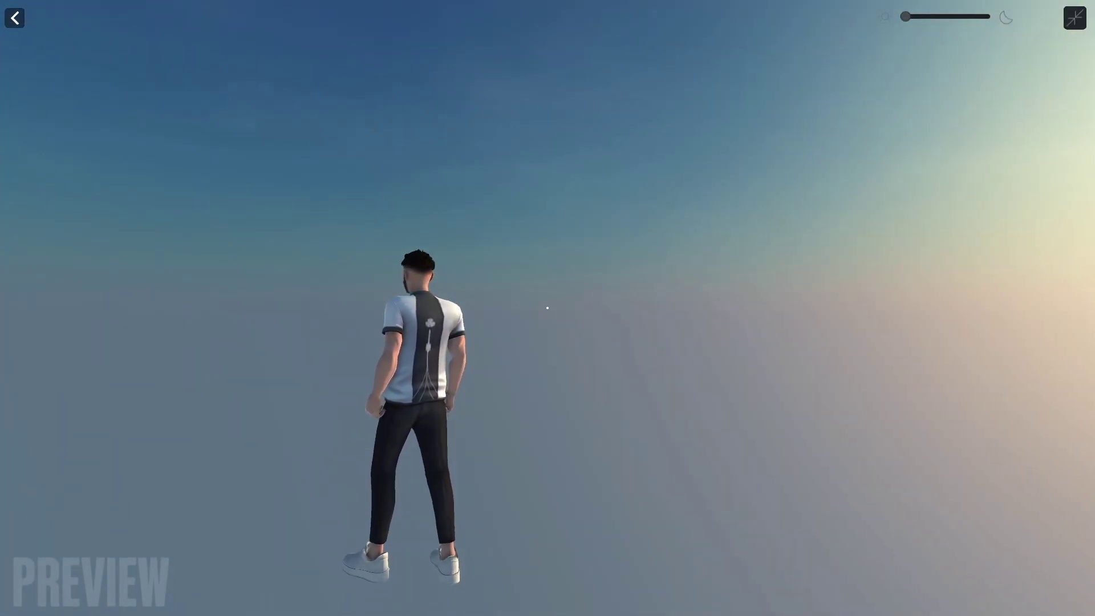
key("w")
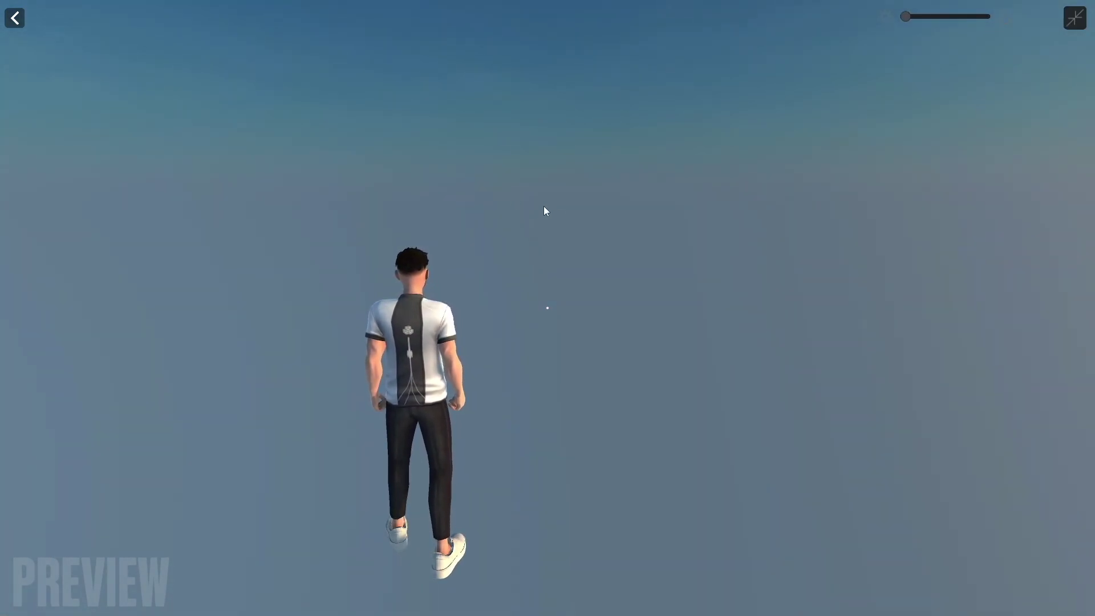
left_click(15, 18)
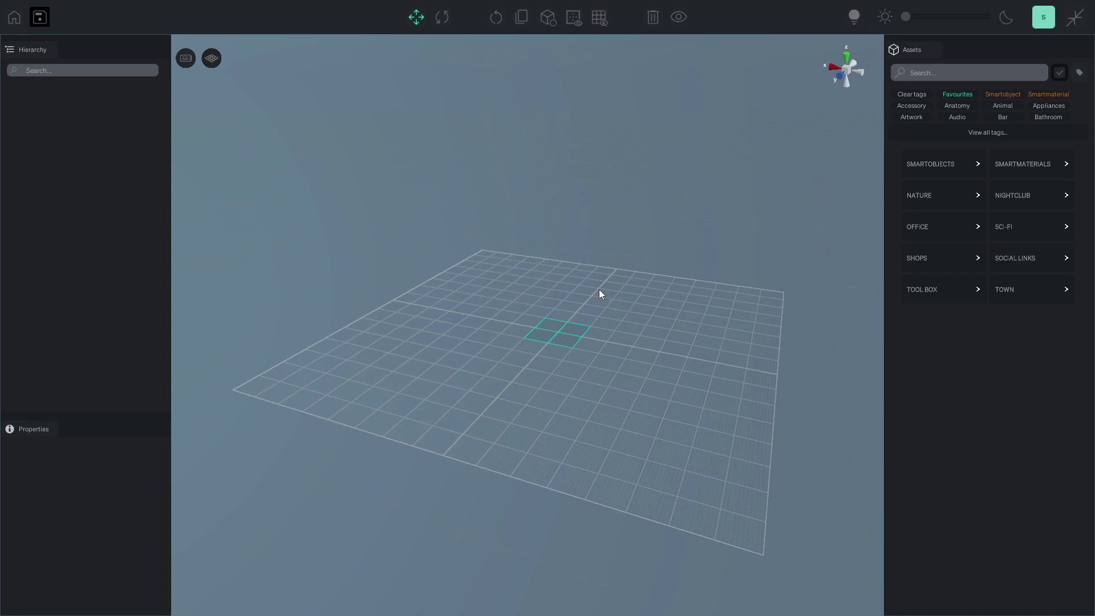
Browse the SmartObjects and Sci-fi asset collections and return to the category overview.
left_click(942, 160)
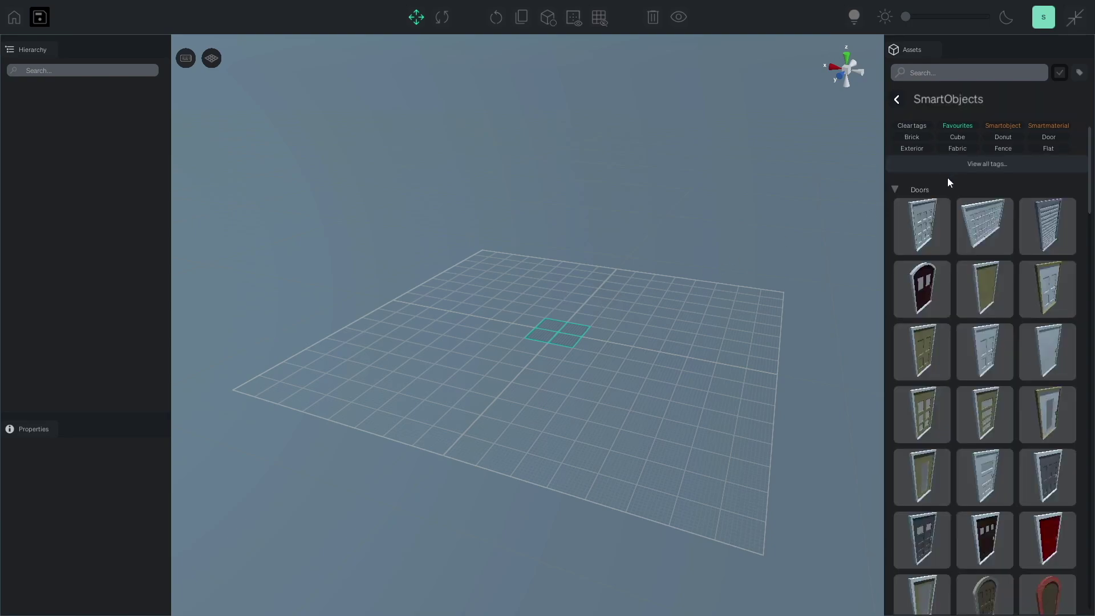
scroll(1028, 269, "down", 2)
scroll(1028, 269, "down", 2)
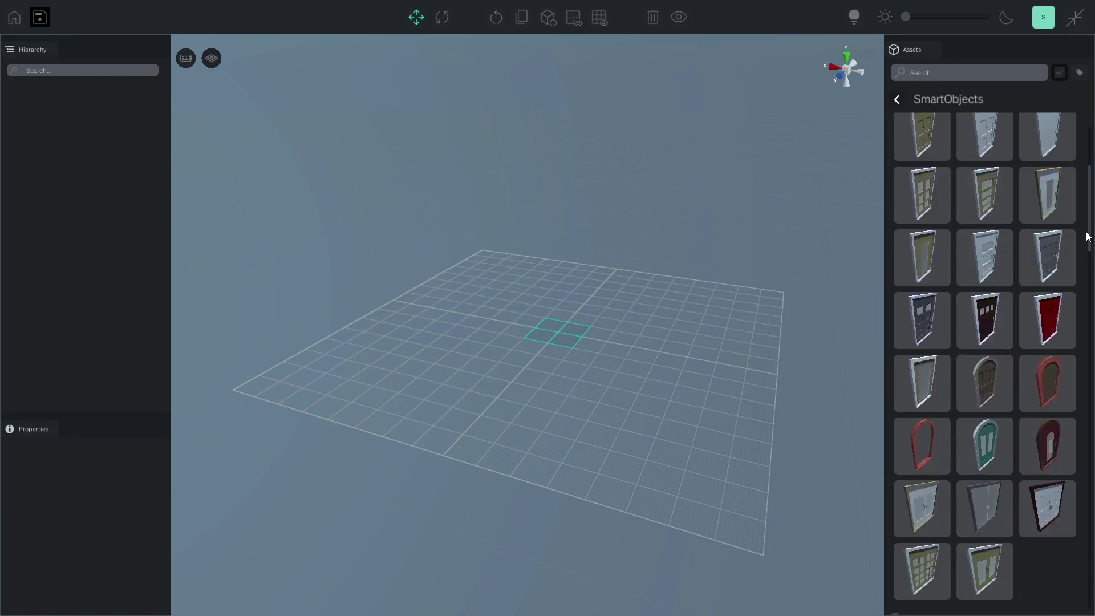
left_click_drag(1090, 204, 1091, 273)
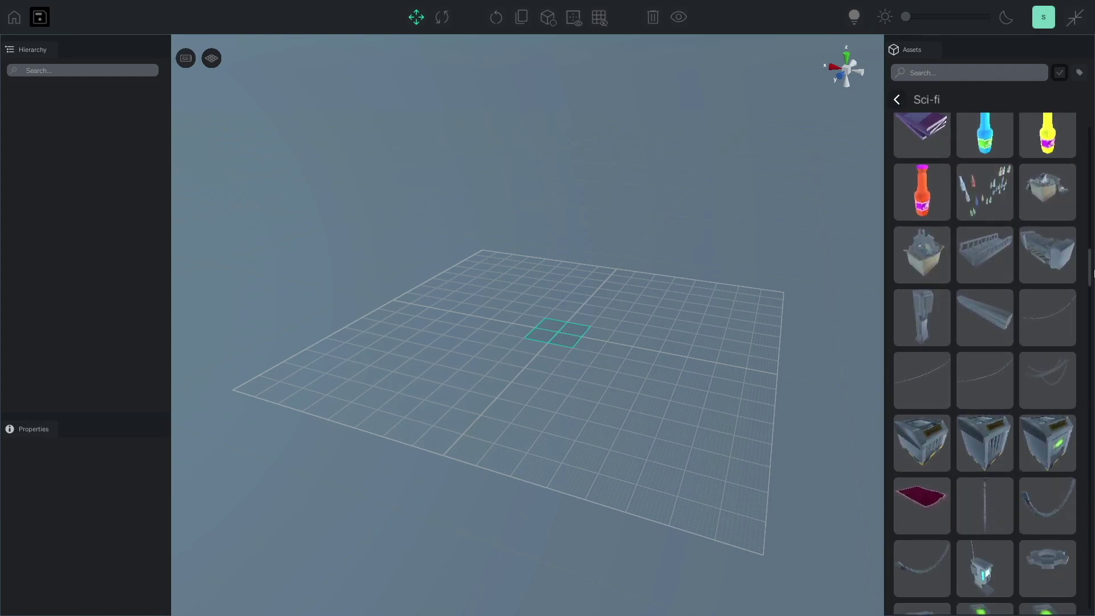
left_click(899, 100)
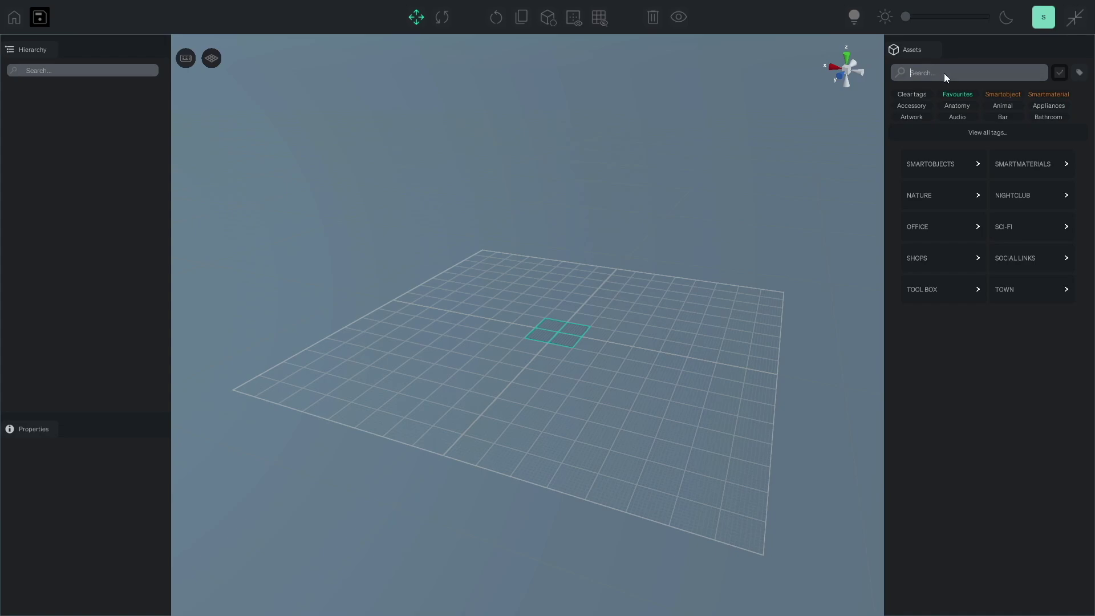
Review the full list of asset tags, look through the Sci-fi category's assets and return to the overview.
left_click(991, 132)
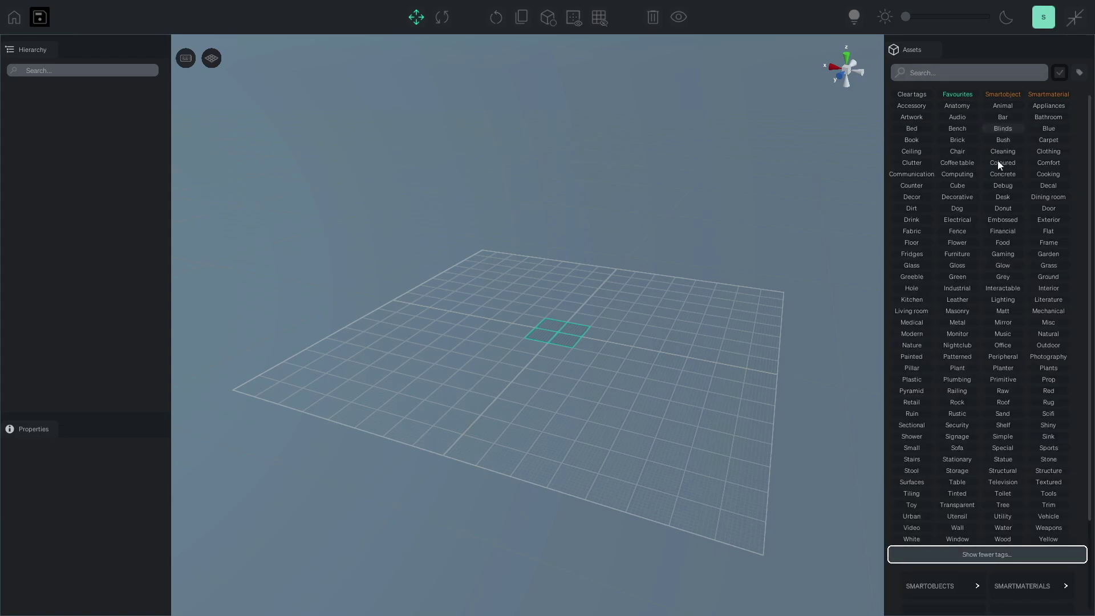
left_click(986, 553)
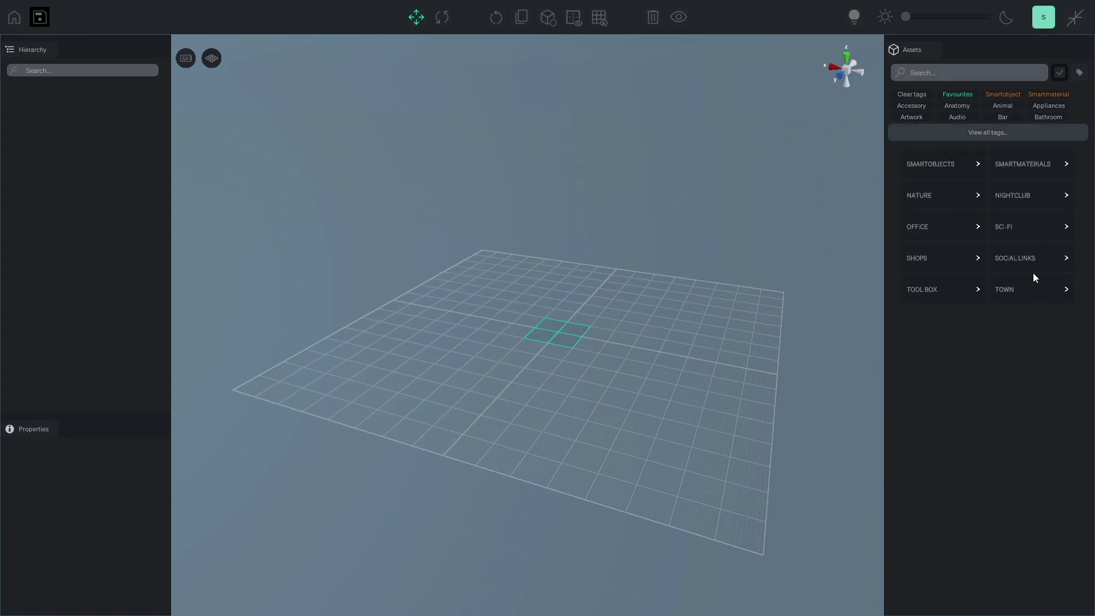
left_click(1017, 227)
scroll(1026, 269, "down", 4)
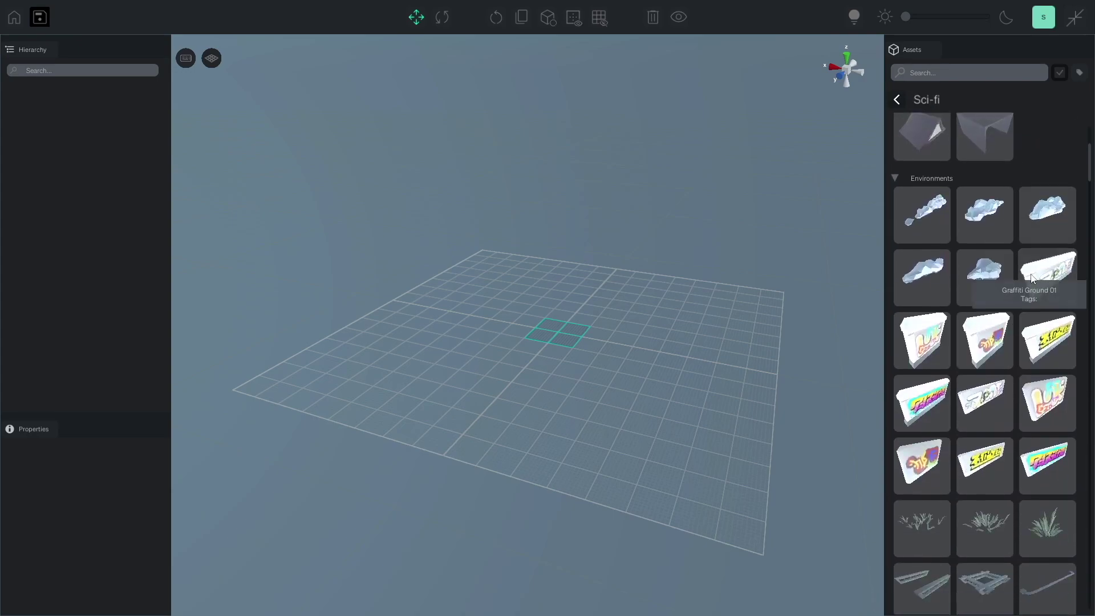
scroll(932, 120, "up", 1)
left_click(898, 101)
Search the assets for "TREE" and place the Pine02 tree at the centre of the grid.
type("TREE")
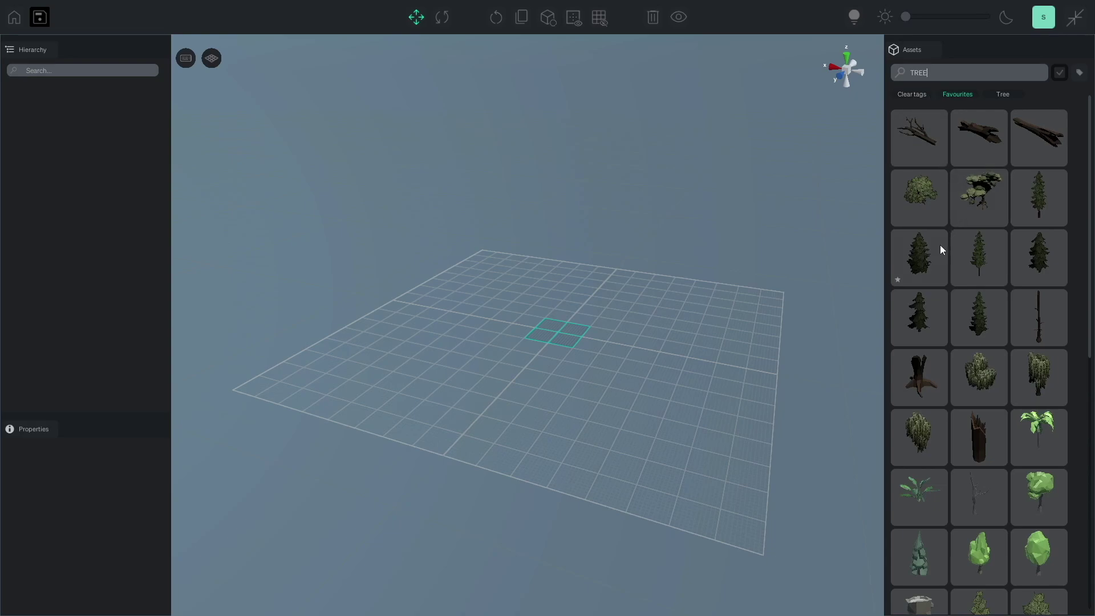
left_click_drag(920, 252, 562, 330)
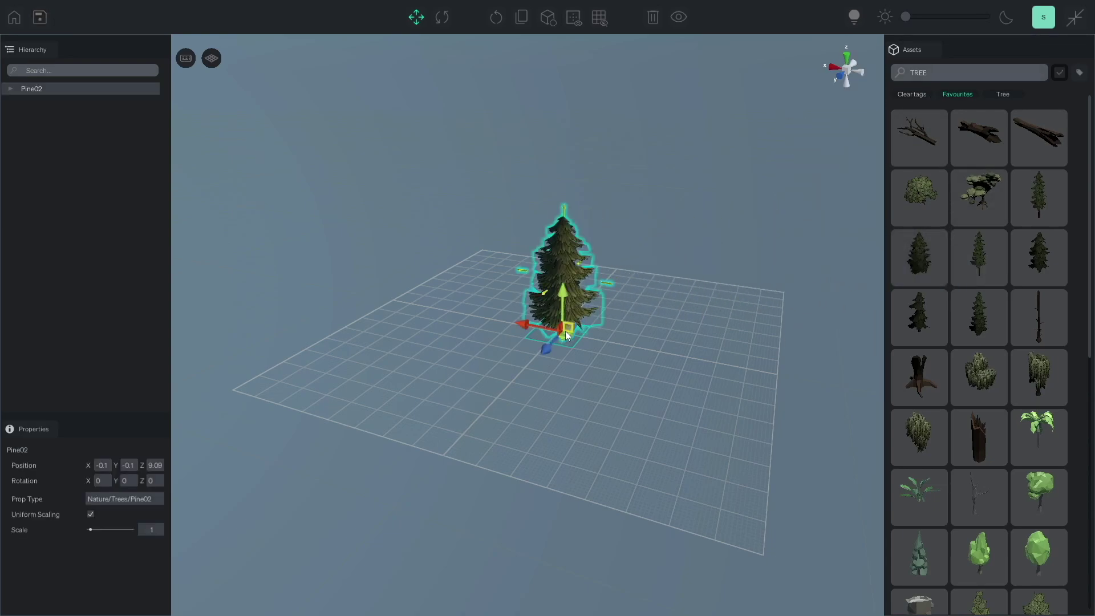
left_click(675, 291)
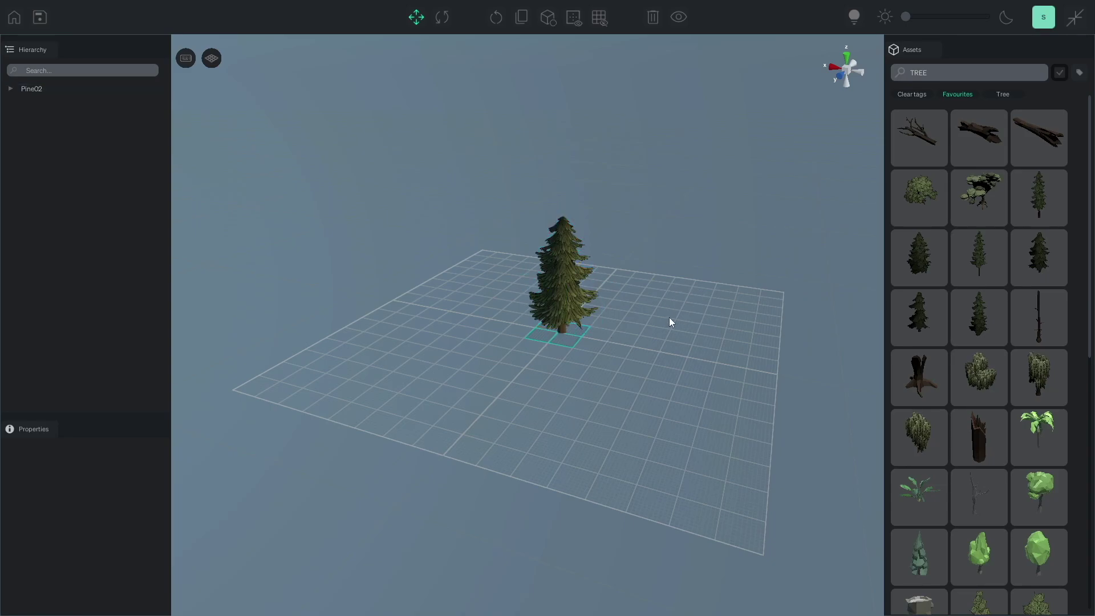
Examine the placed pine tree up close and from further away.
left_click(564, 279)
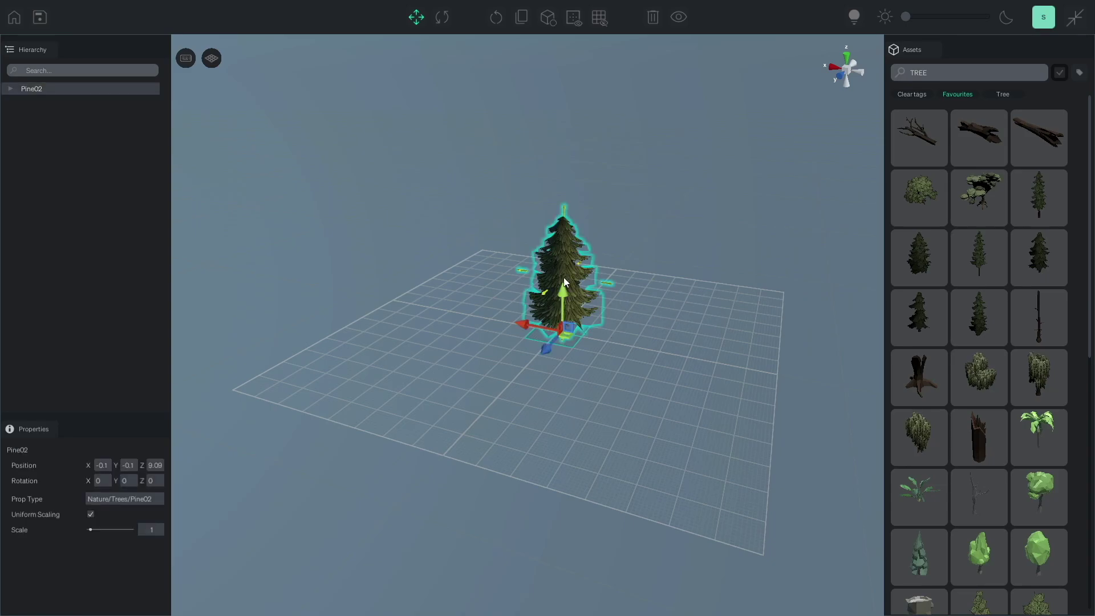
scroll(564, 281, "up", 5)
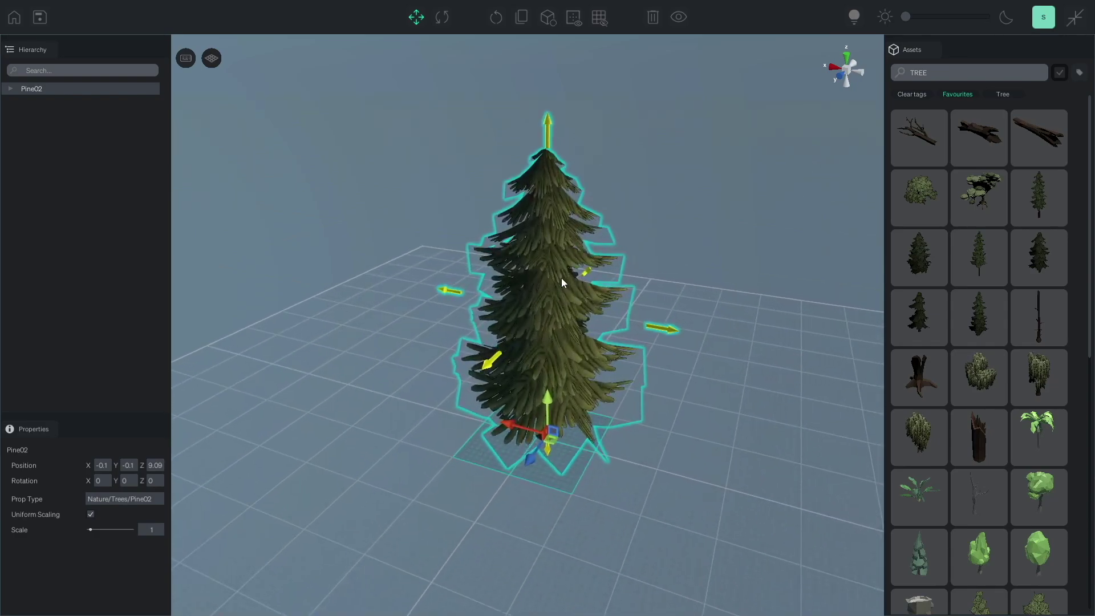
left_click(686, 230)
scroll(686, 230, "down", 6)
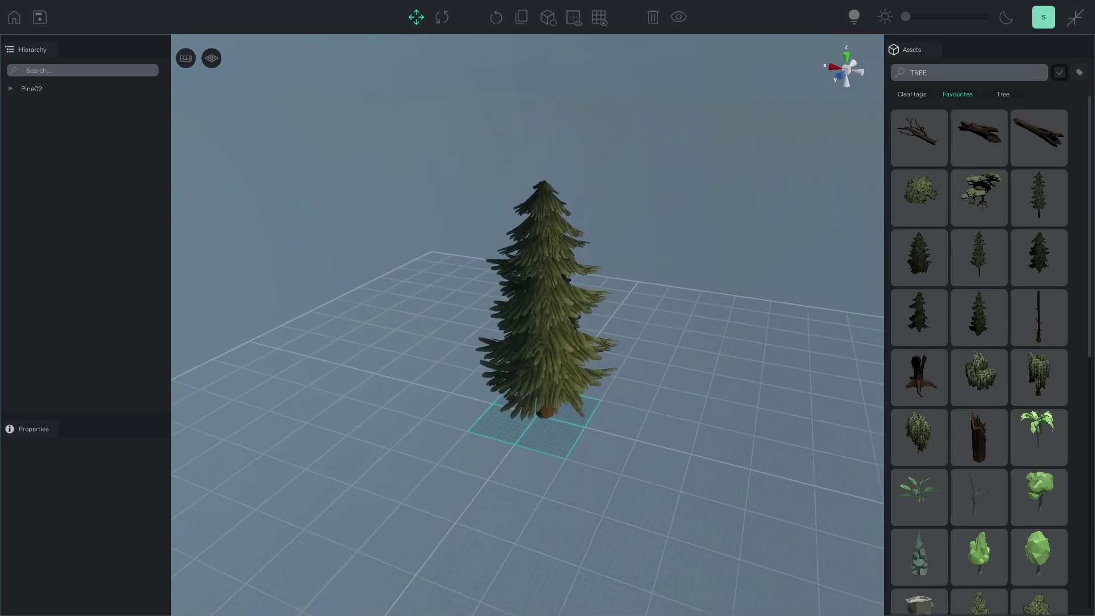
scroll(687, 231, "down", 2)
right_click_drag(687, 230, 742, 240)
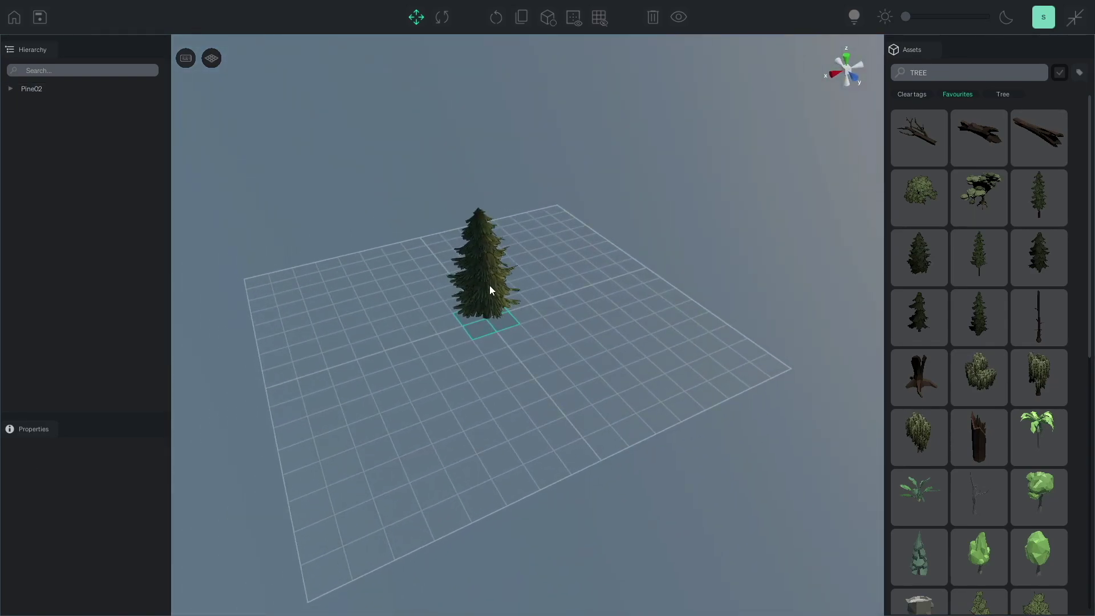
Focus the camera on the pine tree and examine it from all around.
left_click(485, 279)
key("f")
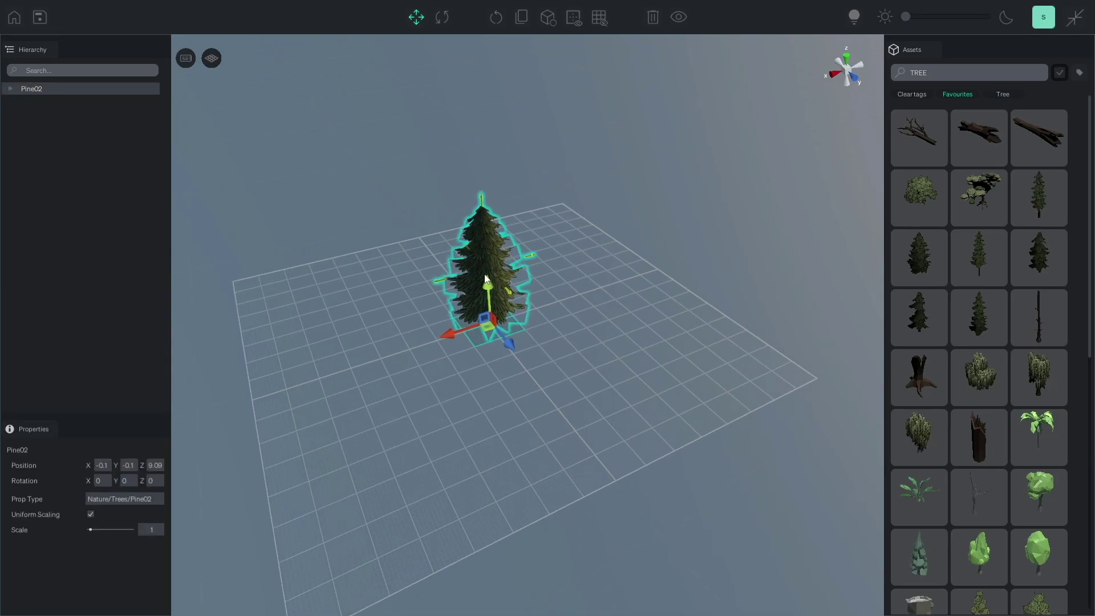
left_click(679, 320)
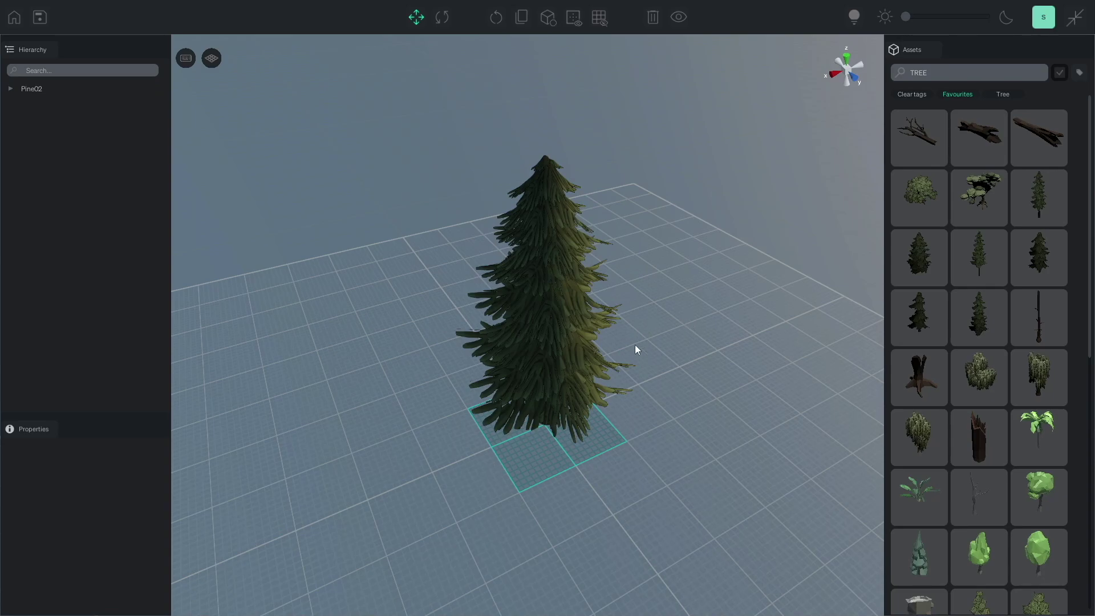
left_click(565, 314)
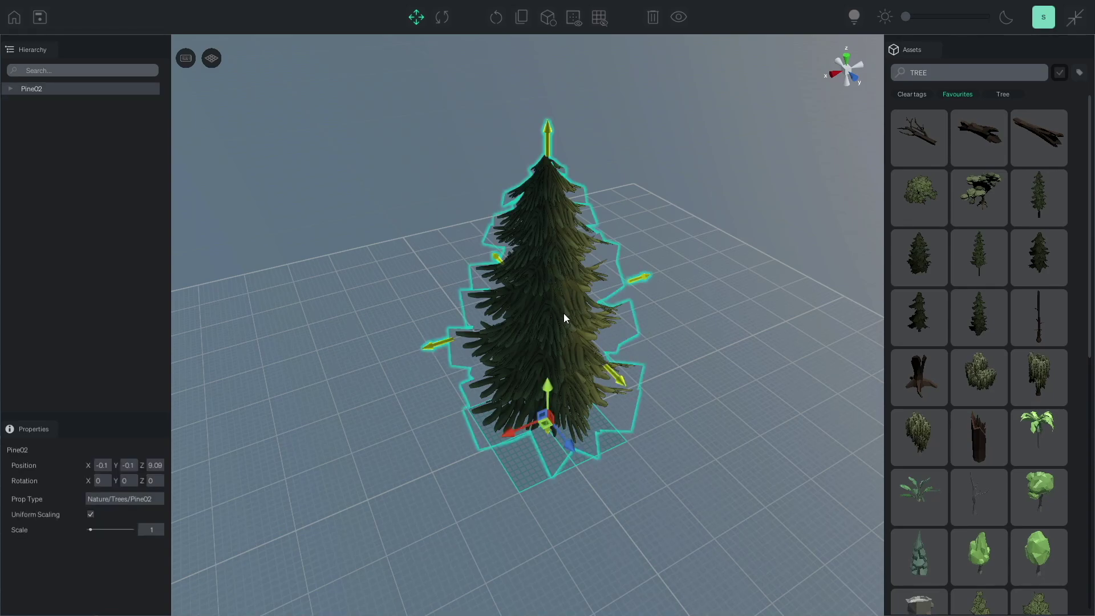
middle_click_drag(564, 313, 286, 223)
middle_click_drag(567, 217, 780, 237)
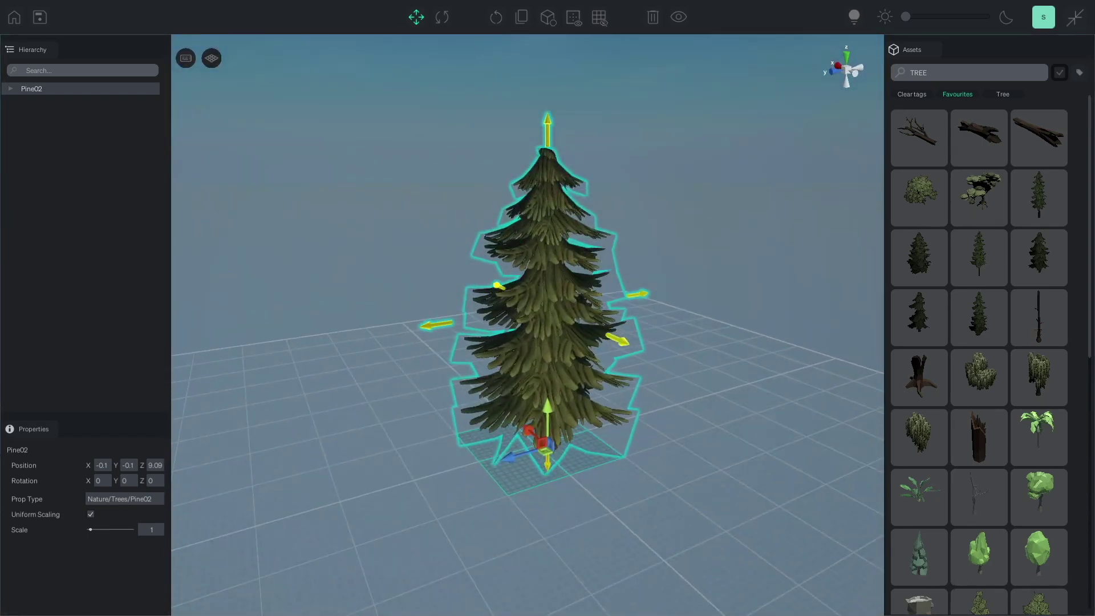
left_click(759, 260)
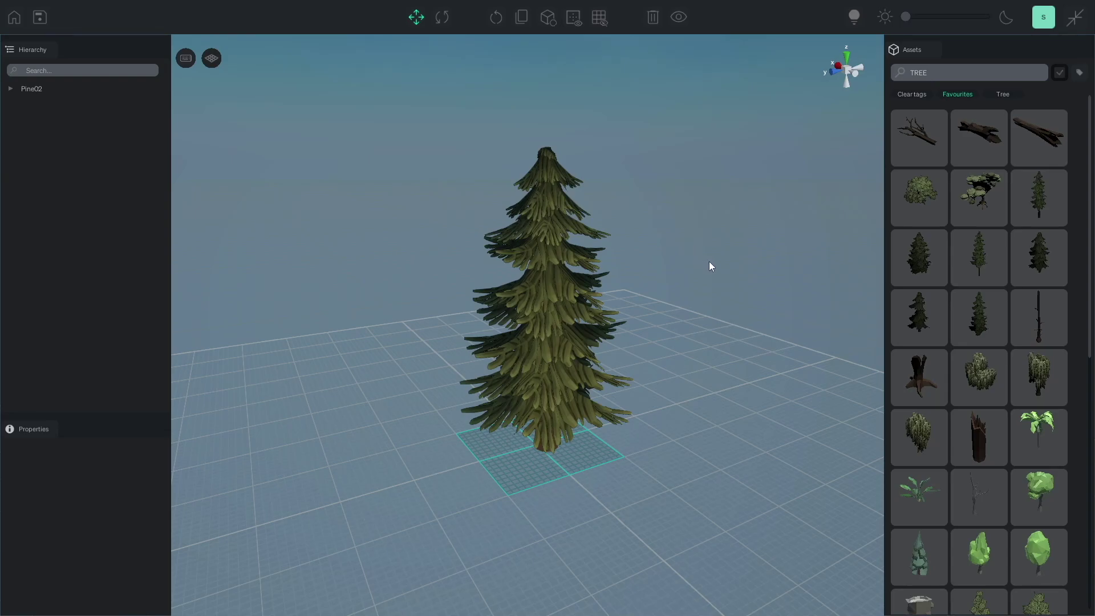
scroll(709, 261, "down", 8)
middle_click_drag(710, 261, 799, 268)
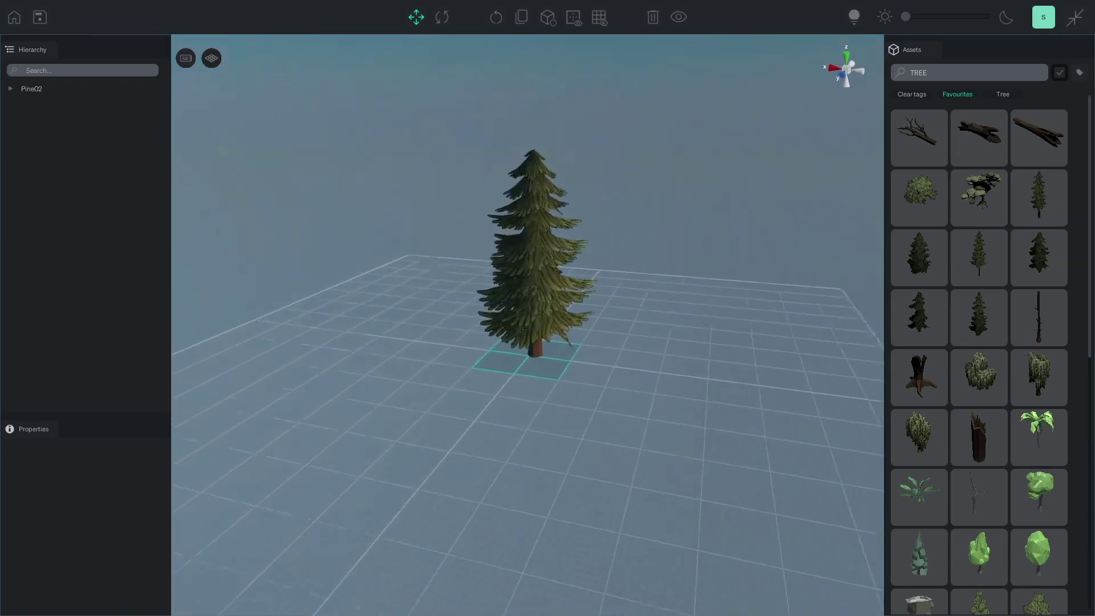
right_click_drag(799, 268, 801, 233)
Raise the pine tree to a Z position of about 0.7 and view it from above.
left_click(539, 319)
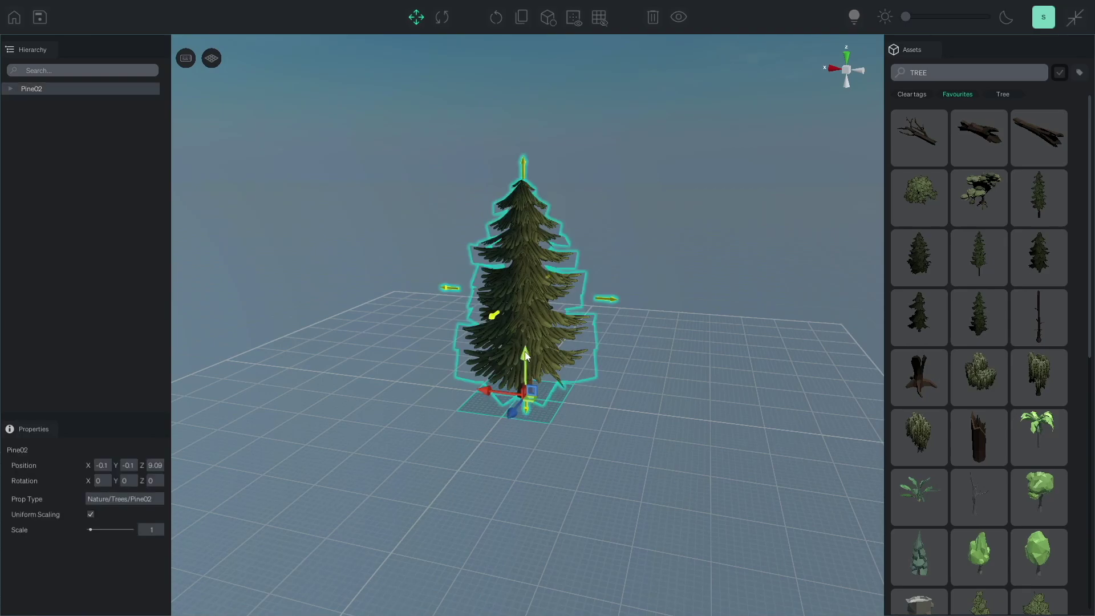
left_click_drag(525, 353, 528, 319)
left_click(648, 251)
right_click_drag(648, 251, 753, 325)
key("s")
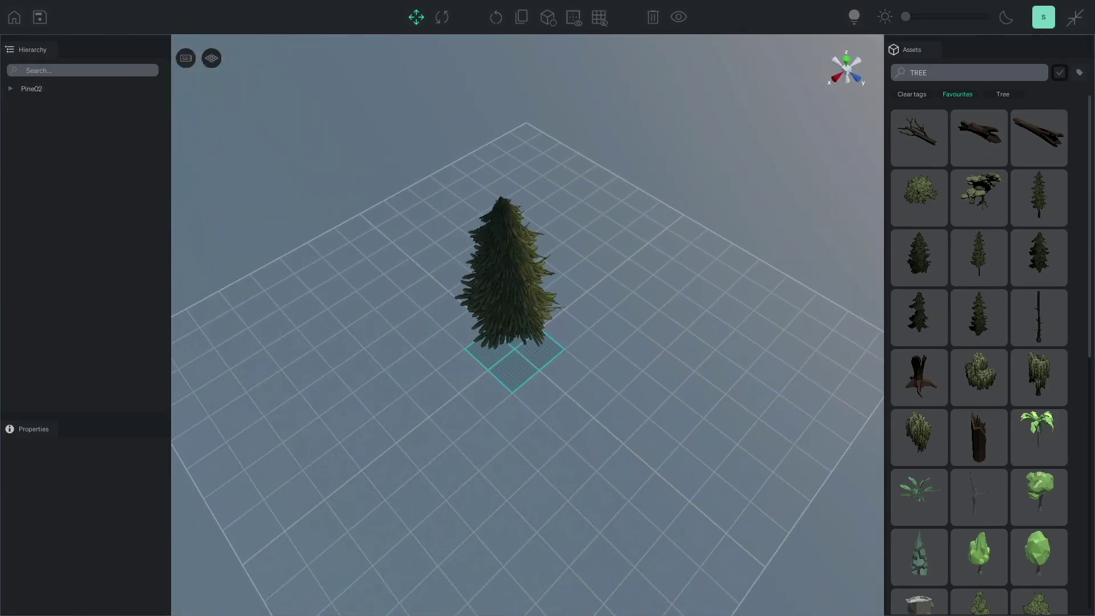
mouse_move(530, 305)
right_mouse_down()
mouse_move(569, 323)
mouse_move(548, 310)
right_mouse_up()
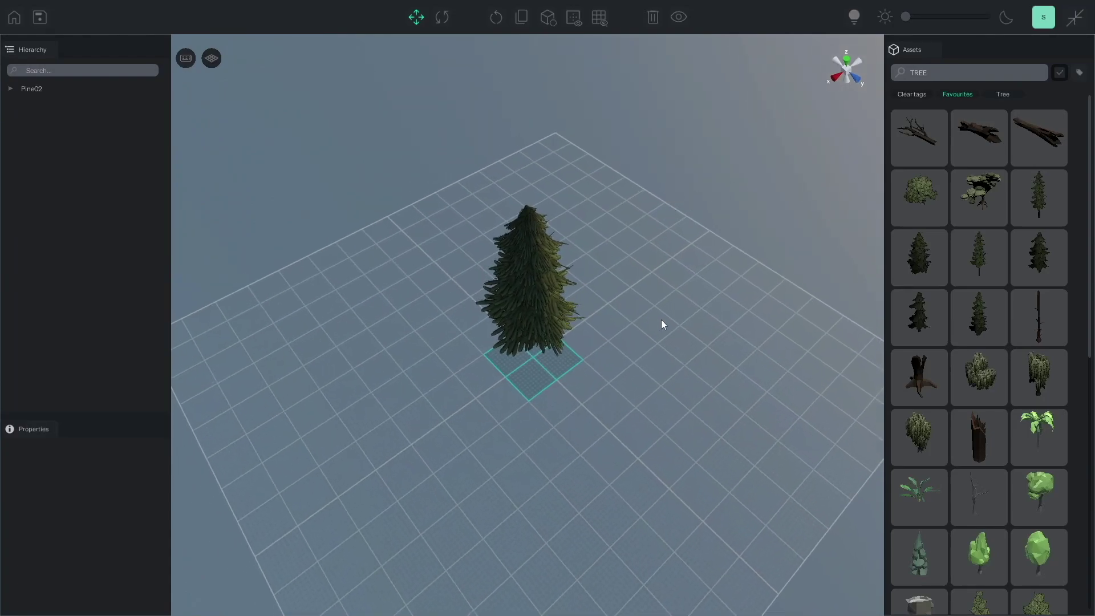
Lower the floating pine tree back onto the grid, checking its trunk base from a low side view.
left_click(534, 298)
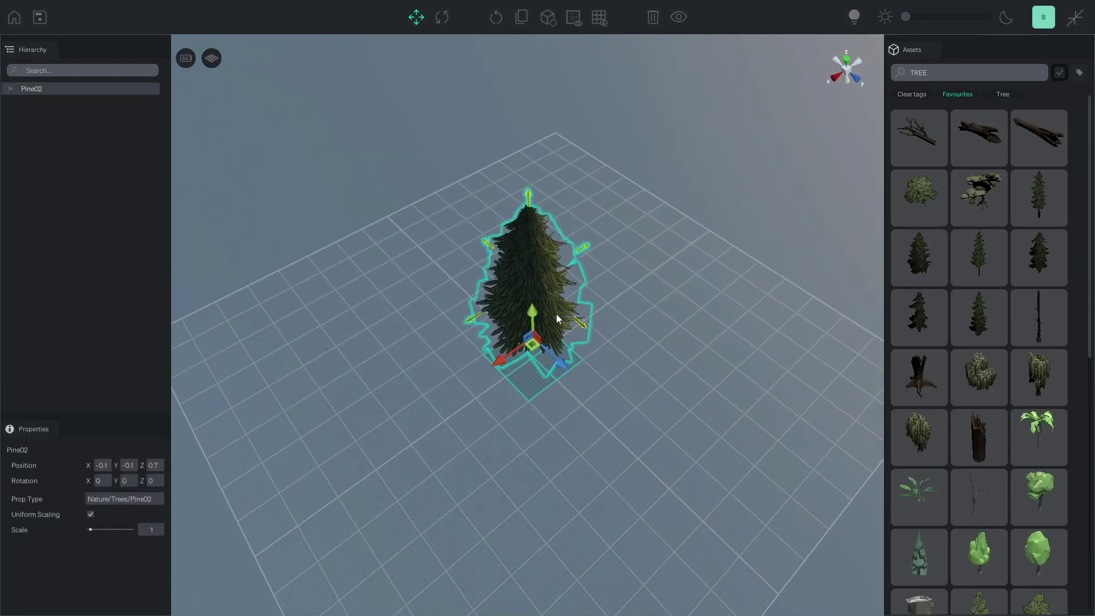
scroll(557, 314, "up", 4)
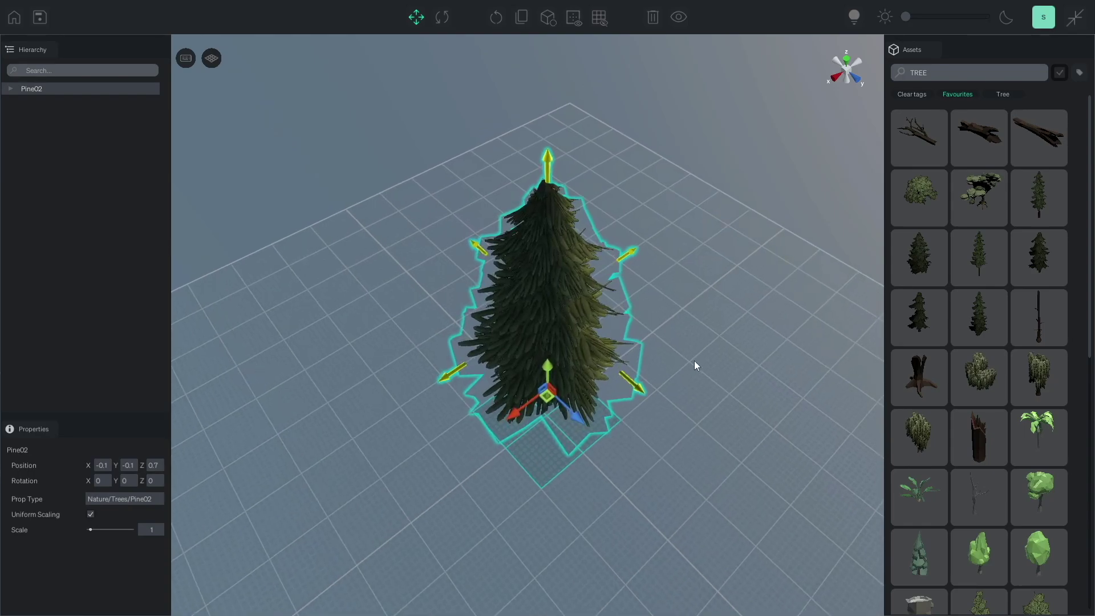
right_click_drag(695, 362, 793, 259)
left_click_drag(569, 451, 574, 498)
left_click(725, 306)
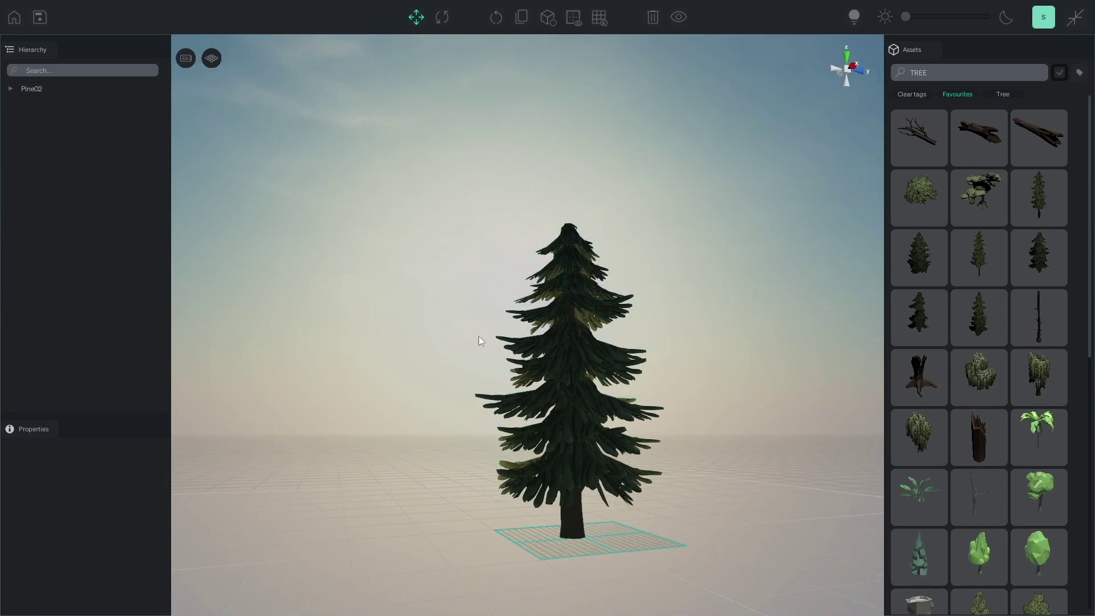
Move the pine tree near the grid centre with the Move tool, settling it at a Z position of about 0.2.
left_click(547, 382)
key("f")
right_click_drag(716, 335, 570, 391, "alt")
scroll(620, 306, "down", 4)
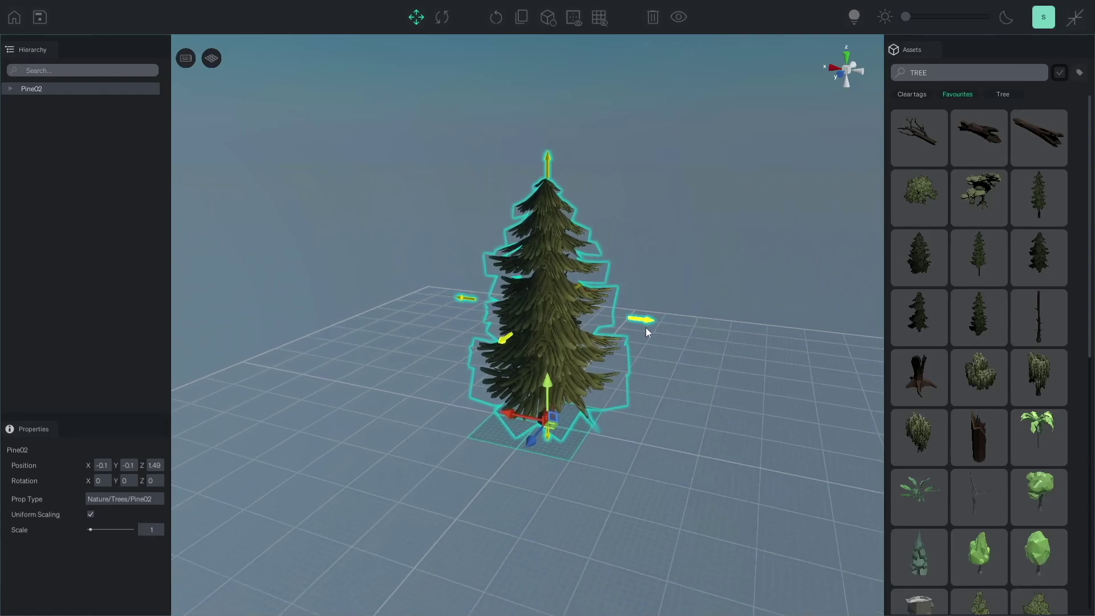
left_click(648, 269)
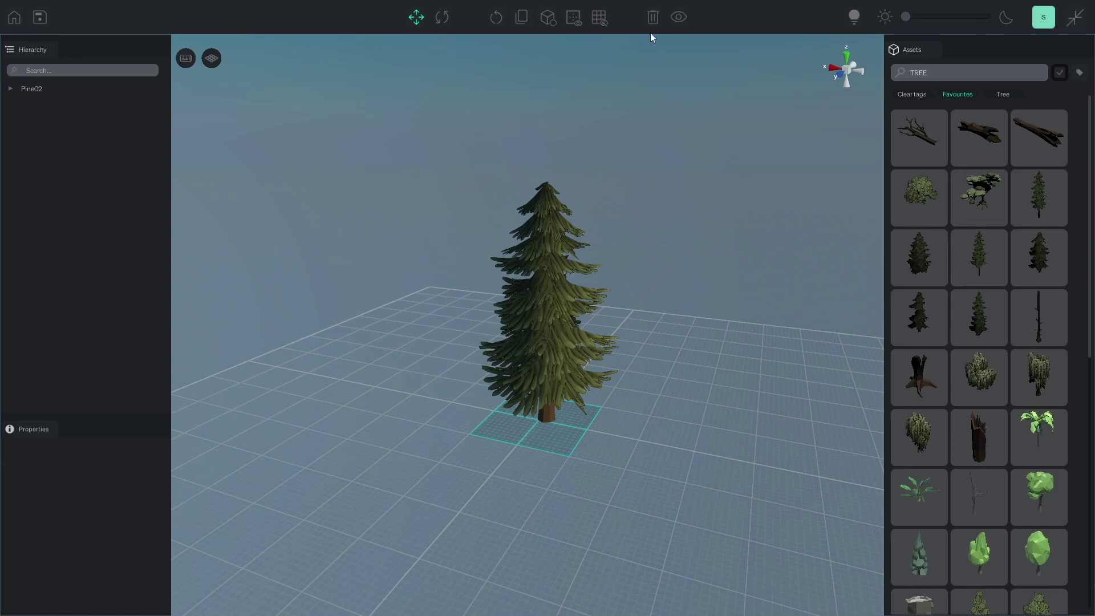
left_click(418, 16)
left_click(559, 282)
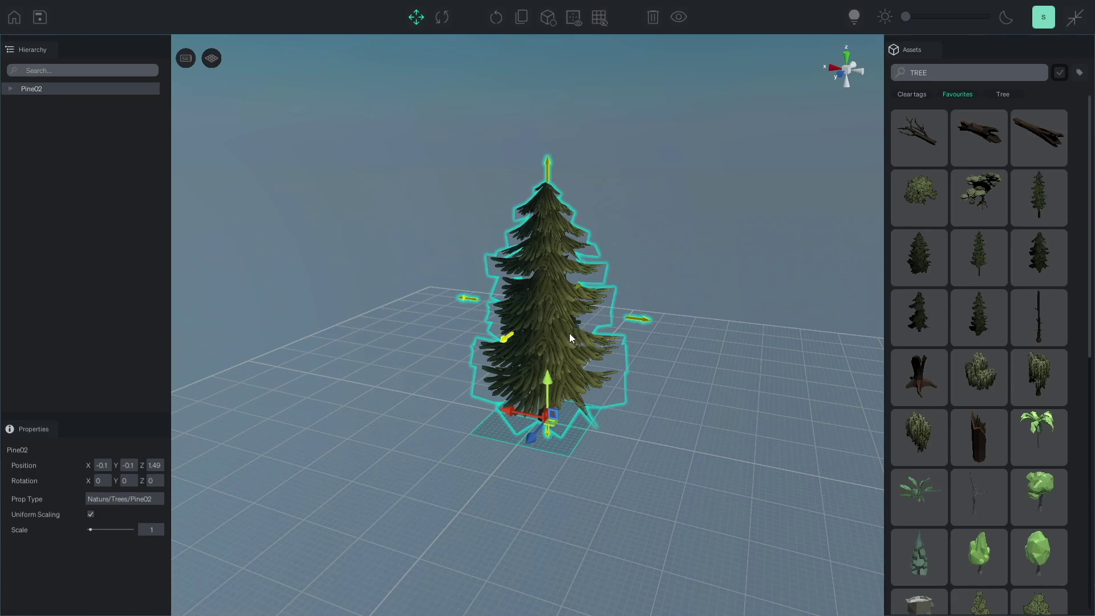
left_click_drag(535, 420, 555, 386)
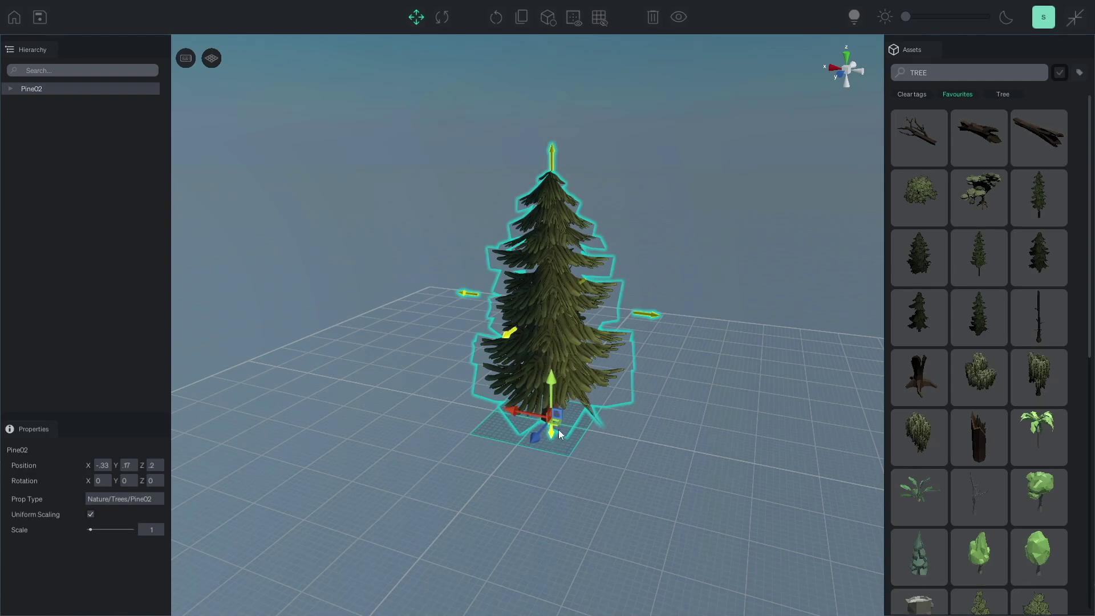
mouse_move(557, 428)
left_mouse_down()
mouse_move(577, 415)
mouse_move(549, 364)
mouse_move(498, 373)
mouse_move(565, 397)
mouse_move(584, 440)
mouse_move(532, 409)
mouse_move(574, 426)
mouse_move(438, 406)
mouse_move(652, 447)
mouse_move(539, 425)
left_mouse_up()
Duplicate the pine tree, place the copy beside it at about X -2.8, Y 0.34, and move both trees together.
key("ctrl+d")
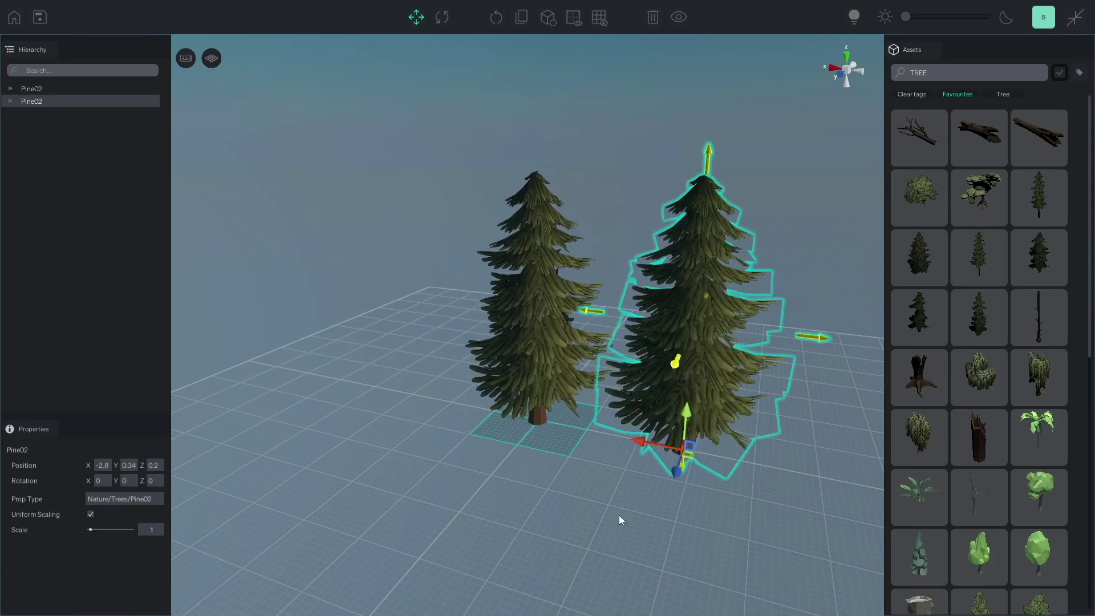
left_click(619, 515)
left_click(538, 338)
left_click(706, 371, "shift")
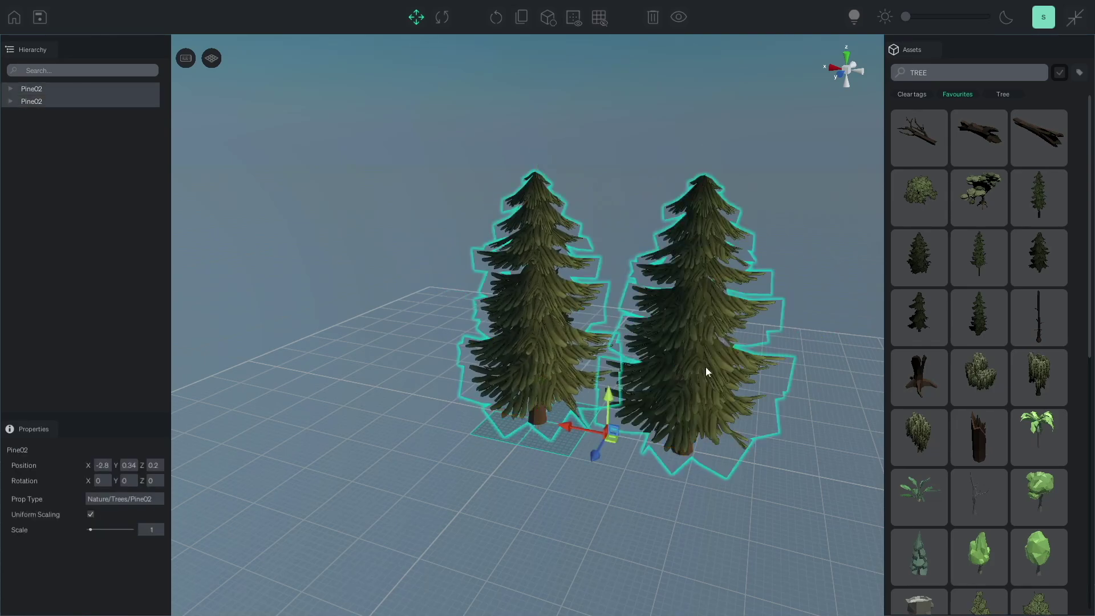
left_click_drag(613, 442, 580, 433)
Delete the duplicated pine tree.
left_click(676, 354)
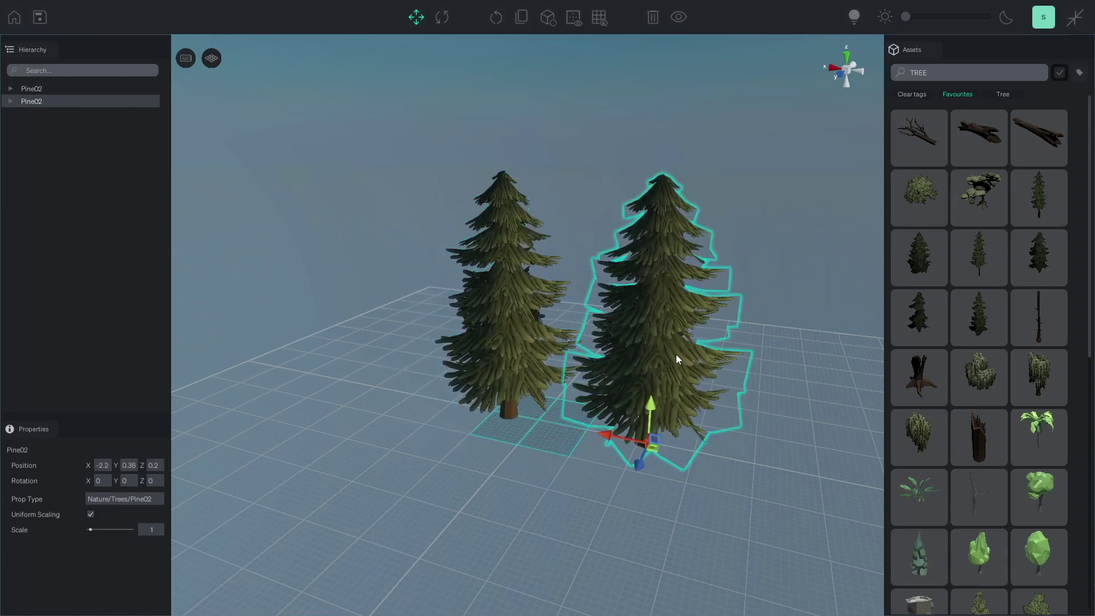
key("Delete")
Resize the remaining pine tree with its scaling handles to a scale of 0.9433 and turn off Uniform Scaling.
left_click(531, 326)
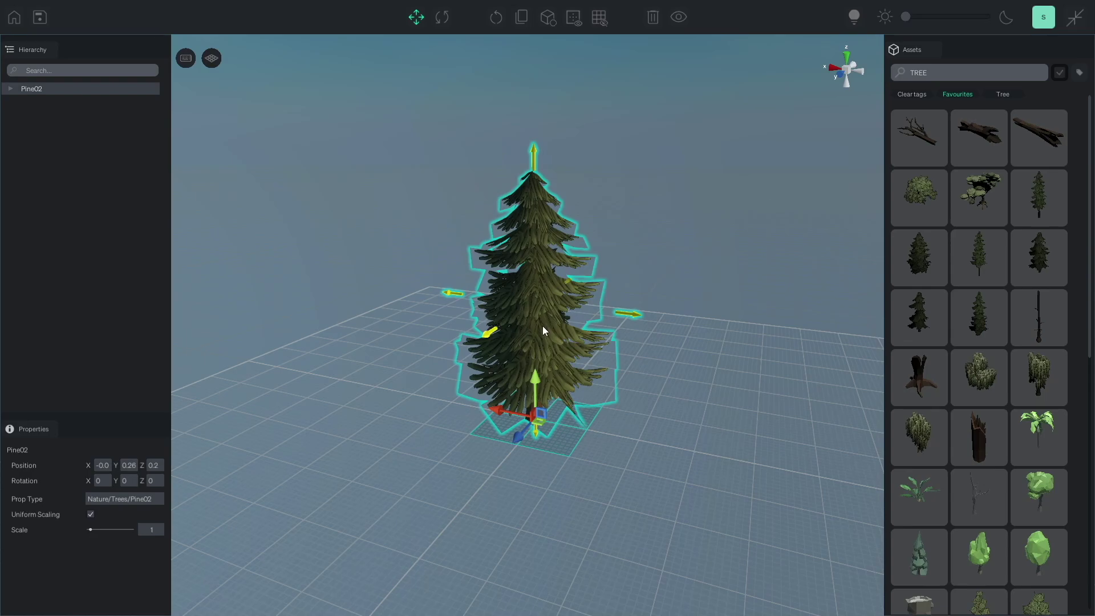
left_click(614, 317)
left_click(517, 310)
mouse_move(647, 322)
left_mouse_down()
mouse_move(741, 325)
mouse_move(620, 320)
mouse_move(724, 324)
mouse_move(655, 326)
left_mouse_up()
left_click_drag(544, 127, 537, 172)
left_click(90, 514)
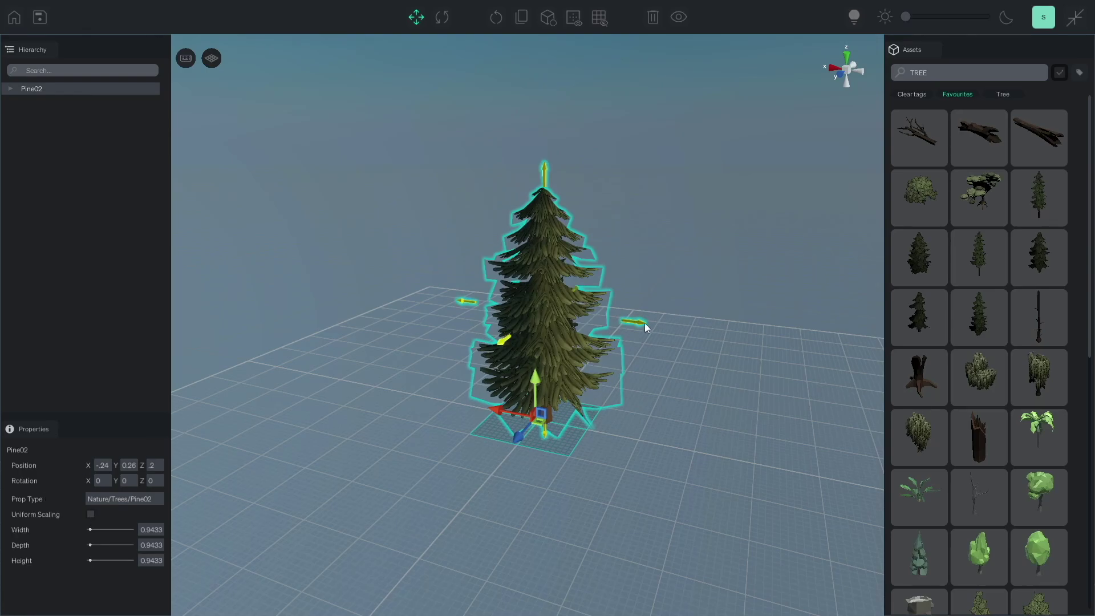
Stretch the pine tree's width to 0.9656 and its height to 0.9504 with the scaling handles, and turn Uniform Scaling back on.
left_click_drag(645, 323, 664, 356)
mouse_move(546, 166)
left_mouse_down()
mouse_move(550, 78)
mouse_move(557, 167)
left_mouse_up()
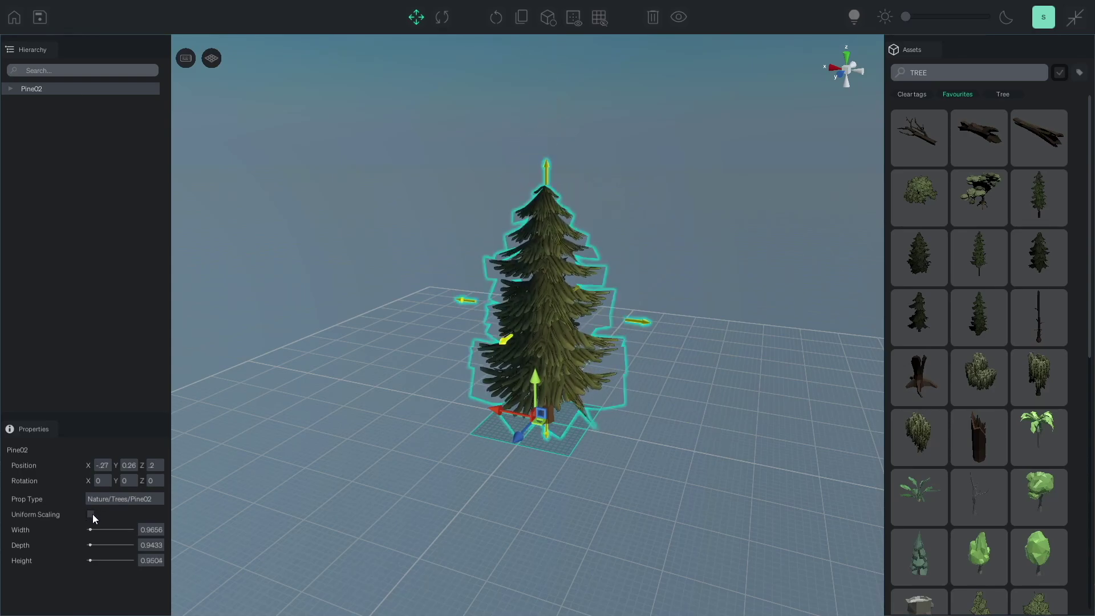
left_click(91, 515)
left_click(645, 395)
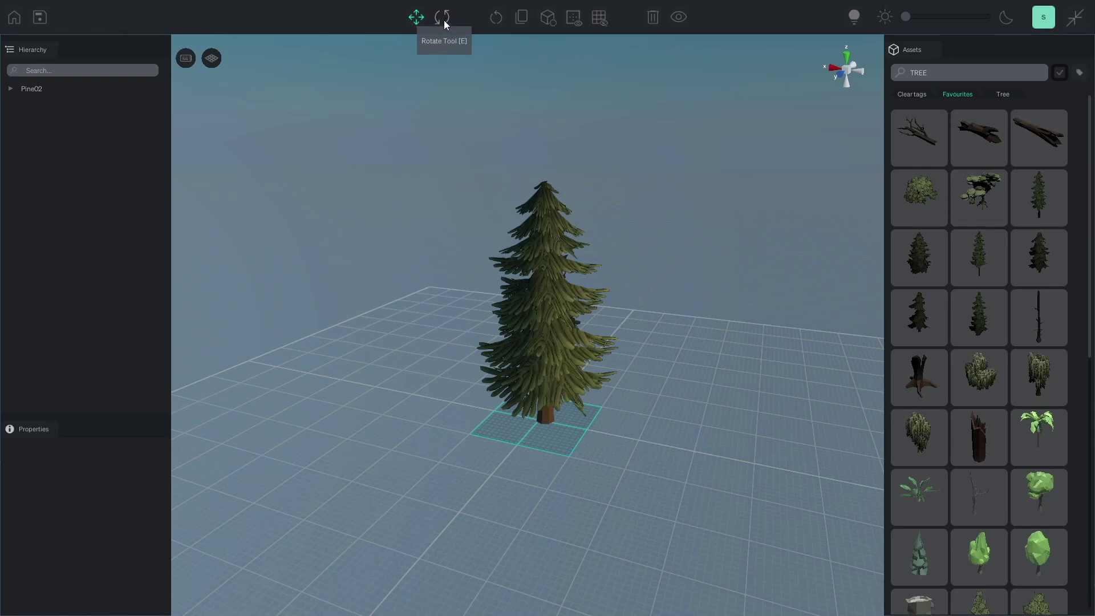
Try rotating the pine tree about its different axes with the Rotate tool, and undo the rotations.
left_click(552, 292)
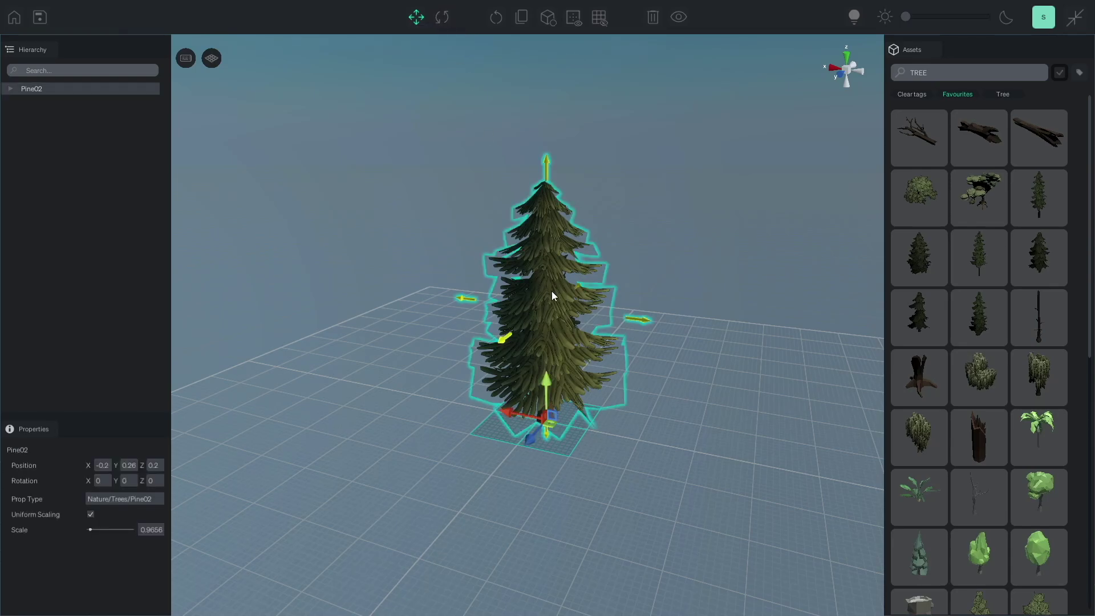
key("e")
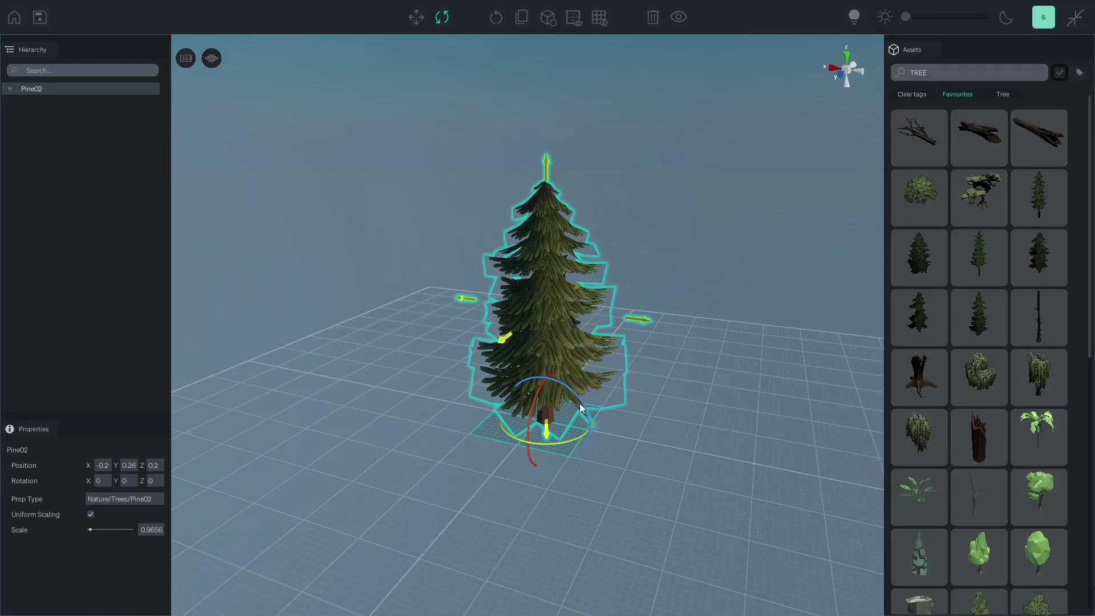
mouse_move(569, 439)
left_mouse_down()
mouse_move(545, 385)
mouse_move(531, 385)
mouse_move(580, 397)
mouse_move(612, 431)
mouse_move(558, 392)
mouse_move(578, 405)
mouse_move(535, 395)
mouse_move(561, 440)
mouse_move(478, 454)
mouse_move(575, 443)
left_mouse_up()
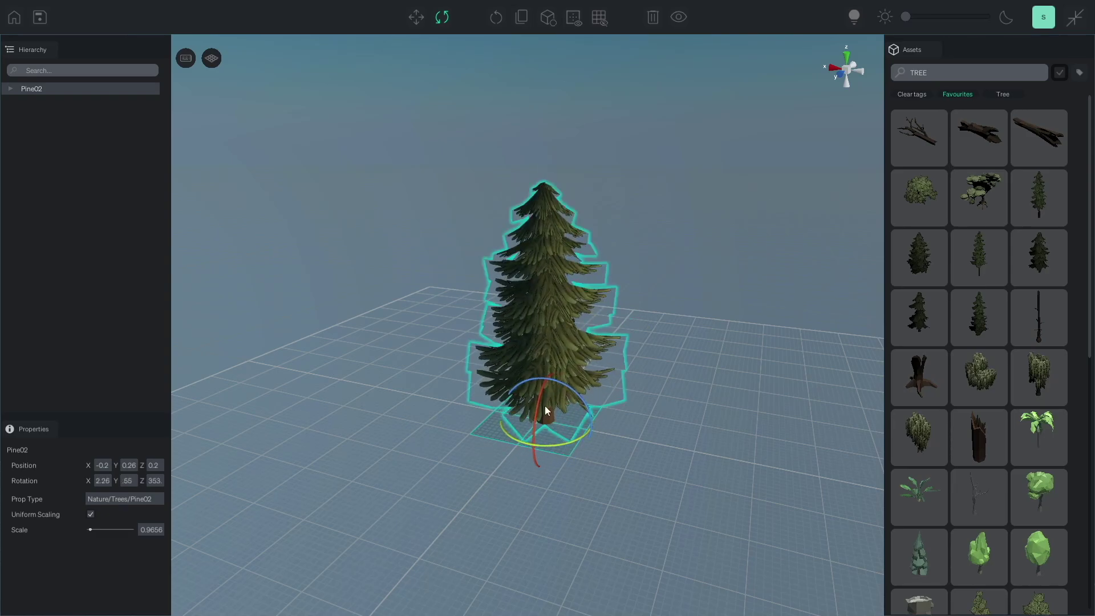
left_click_drag(565, 385, 529, 376)
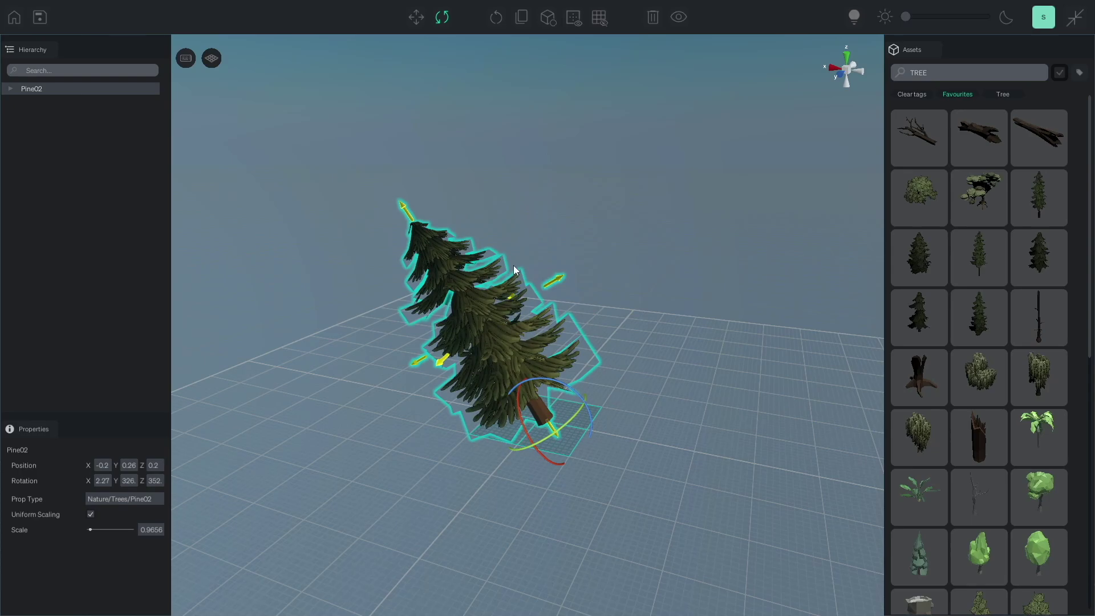
left_click(496, 23)
left_click(615, 327)
left_click(572, 359)
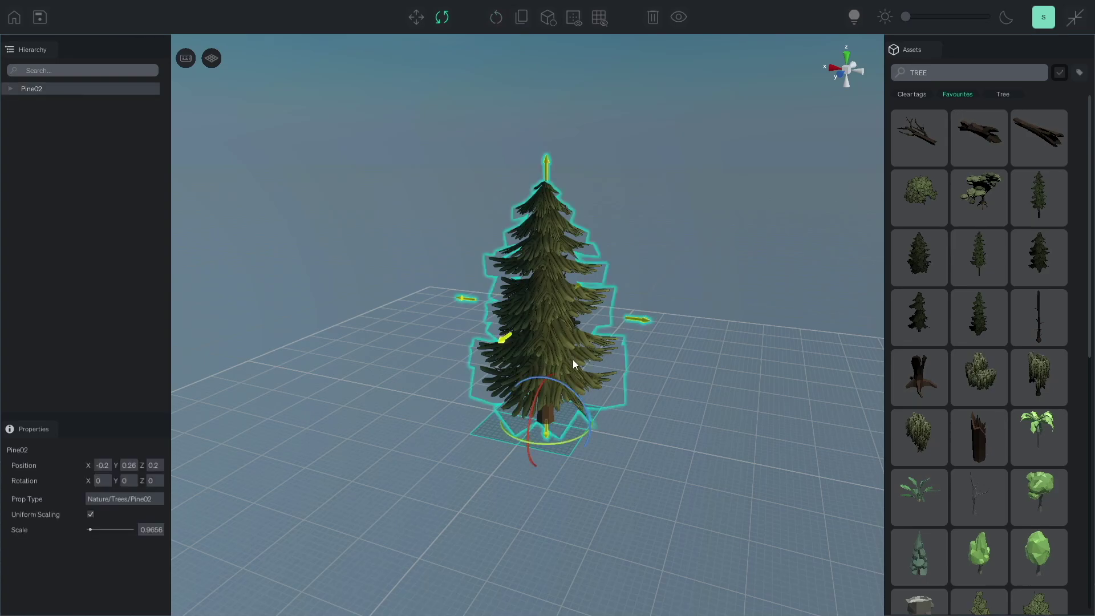
Tilt the pine tree onto its side with a Y rotation of about 54.4, then undo the tilt and deselect the tree.
left_click_drag(564, 384, 619, 421)
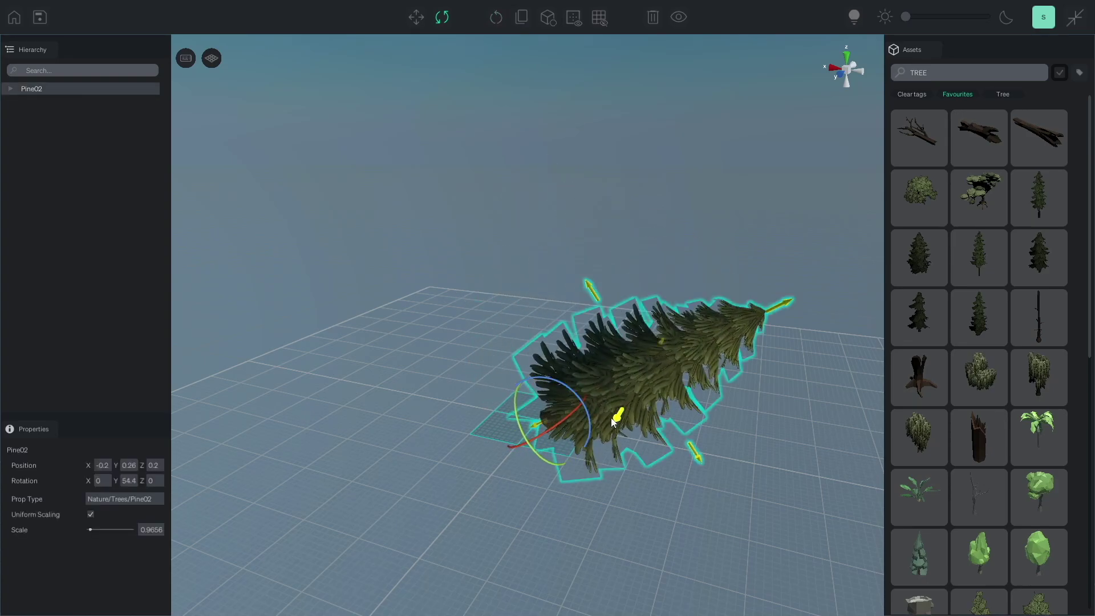
key("s")
left_click(714, 240)
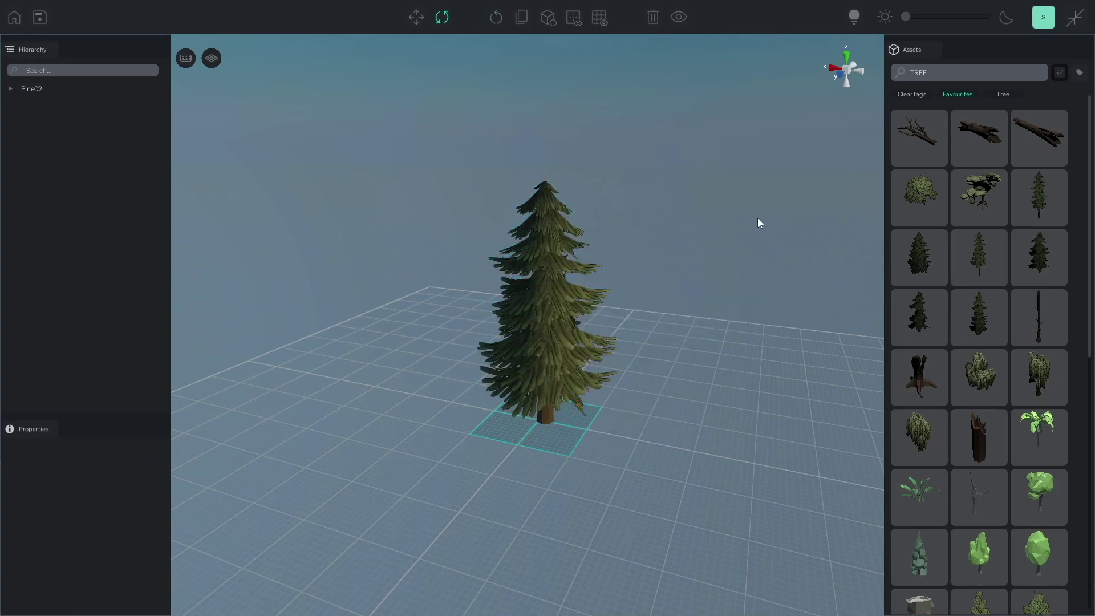
Duplicate the pine tree, move the copy beside the original to about X -2.7, and delete the copy.
left_click(544, 304)
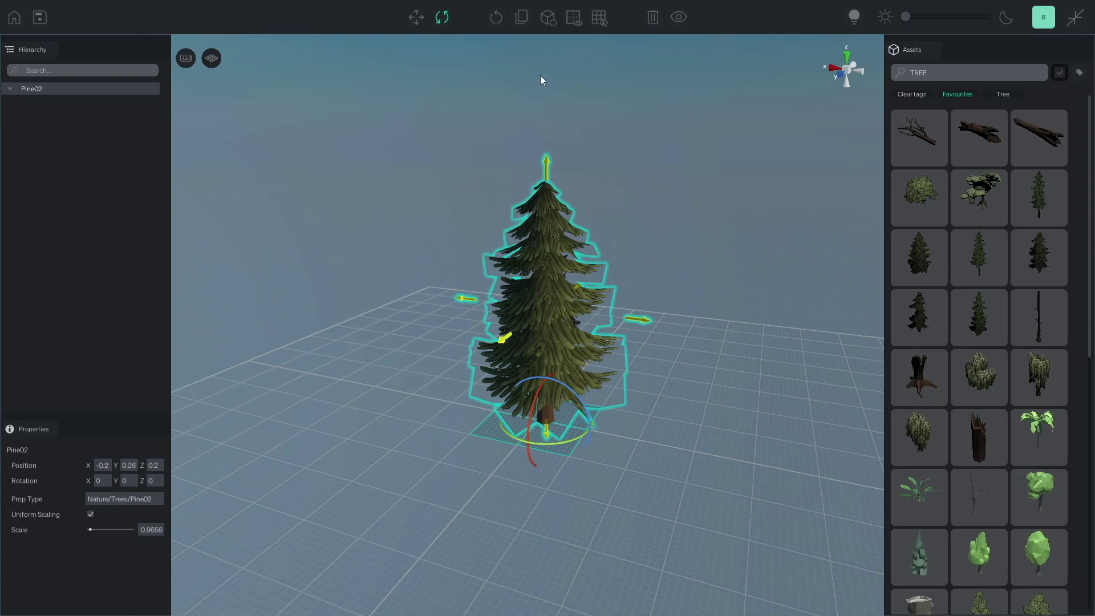
left_click(521, 19)
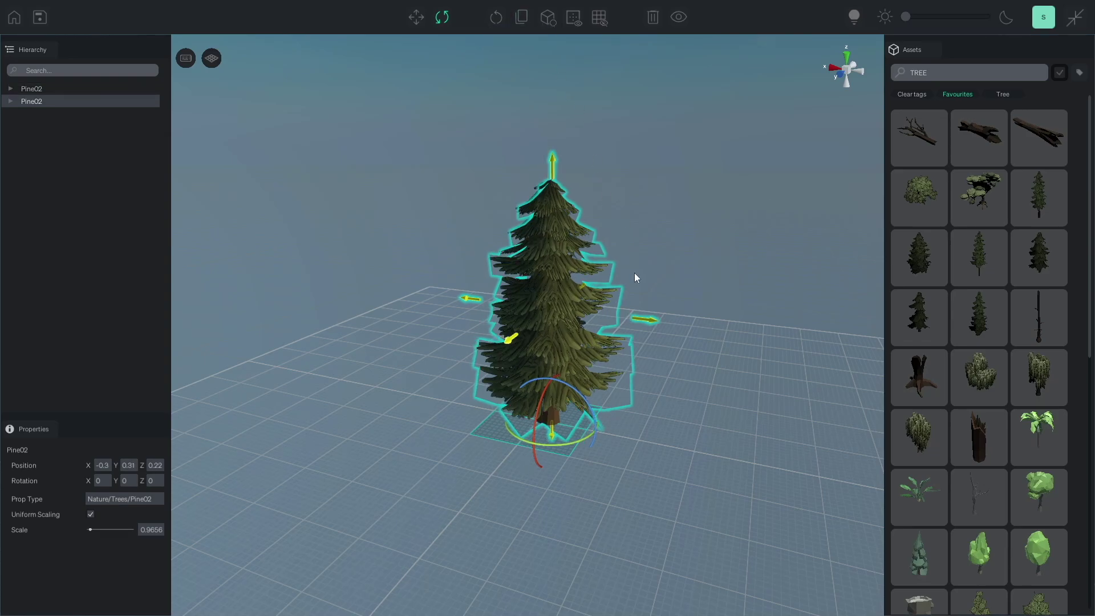
key("w")
left_click_drag(530, 429, 658, 437)
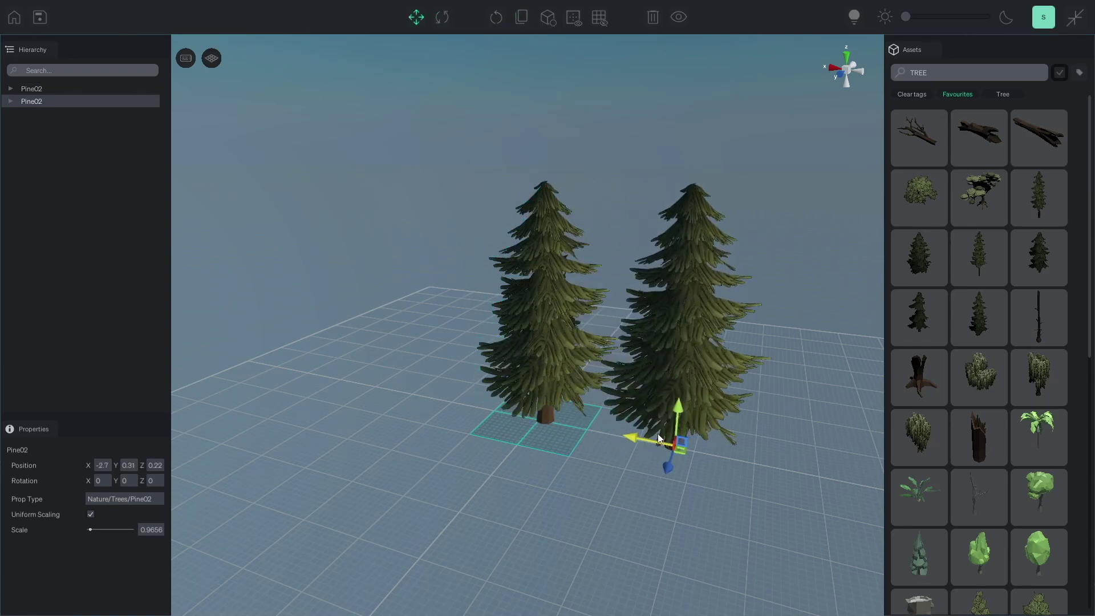
key("Delete")
Make another copy of the pine tree, move it away along the X axis, and delete it again.
left_click(535, 336)
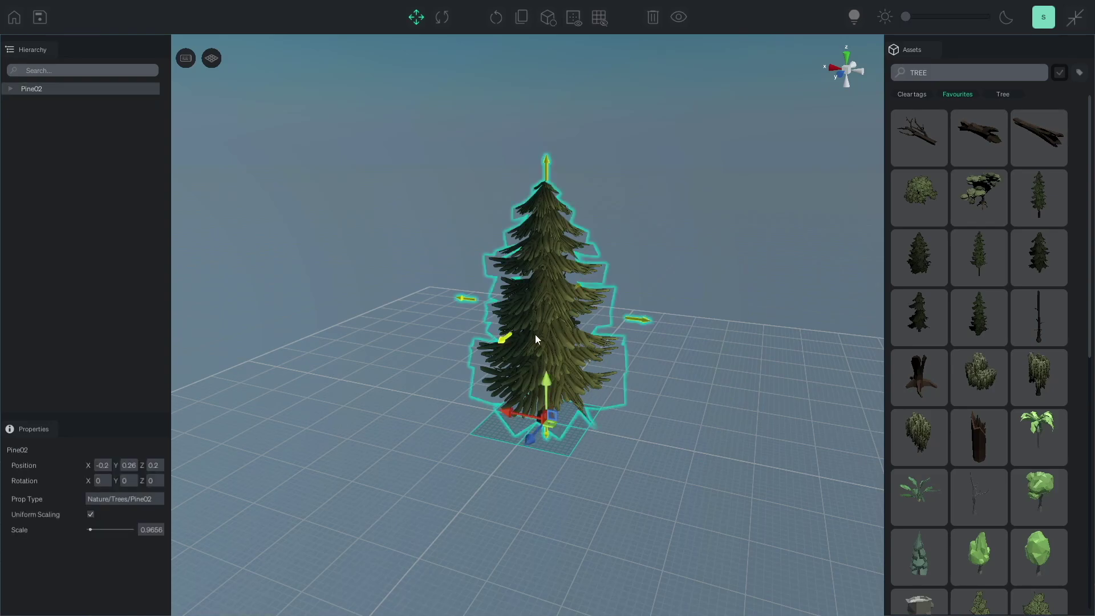
key("ctrl+d")
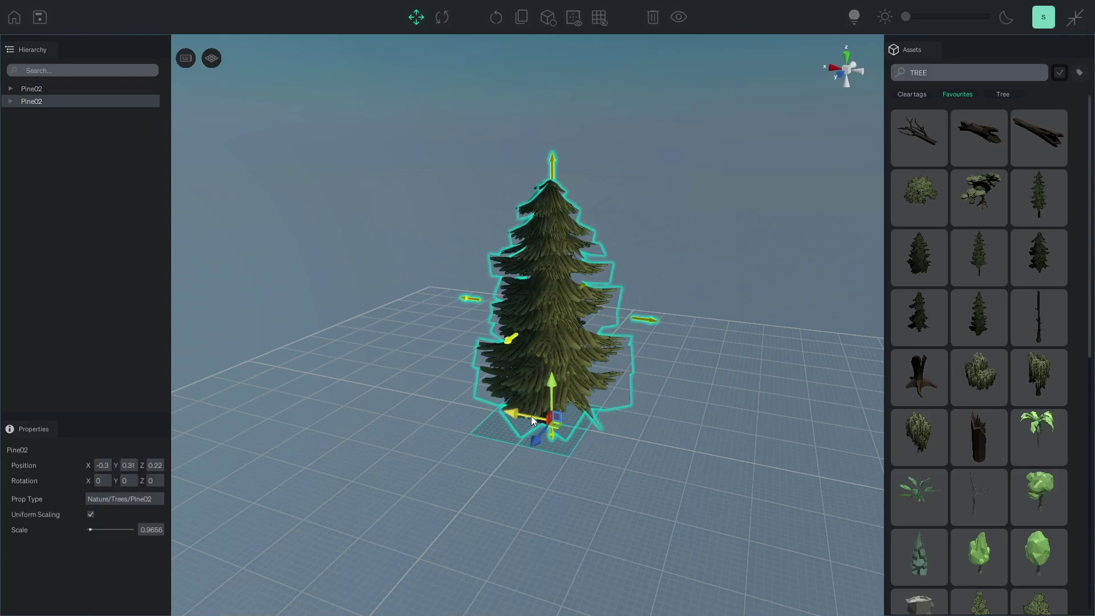
left_click_drag(532, 416, 674, 430)
key("Delete")
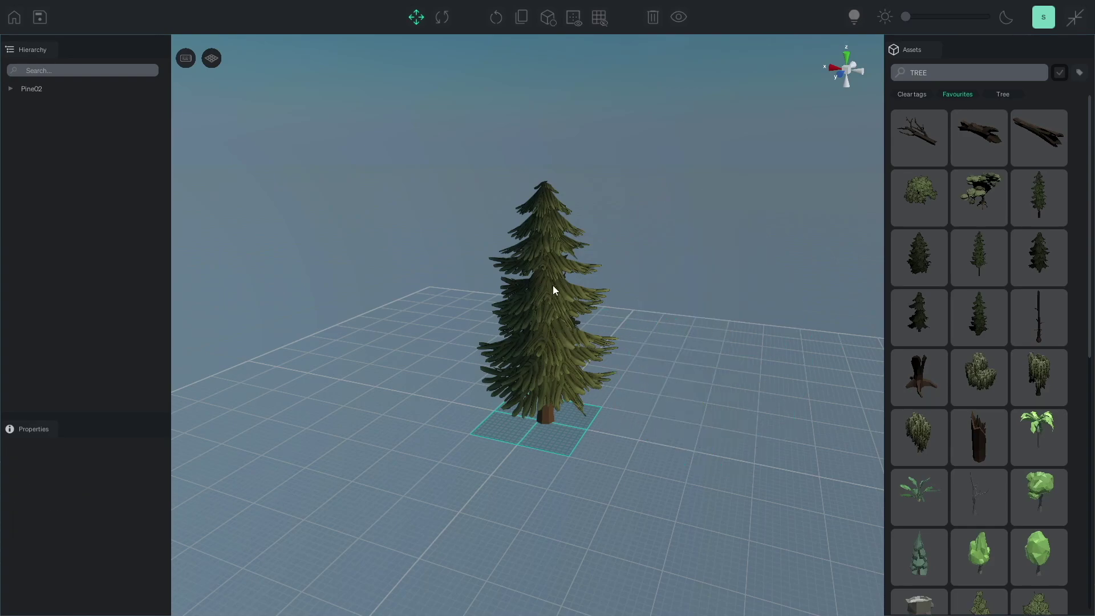
Duplicate the remaining pine tree and move the copy away from the original across the grid.
left_click(549, 331)
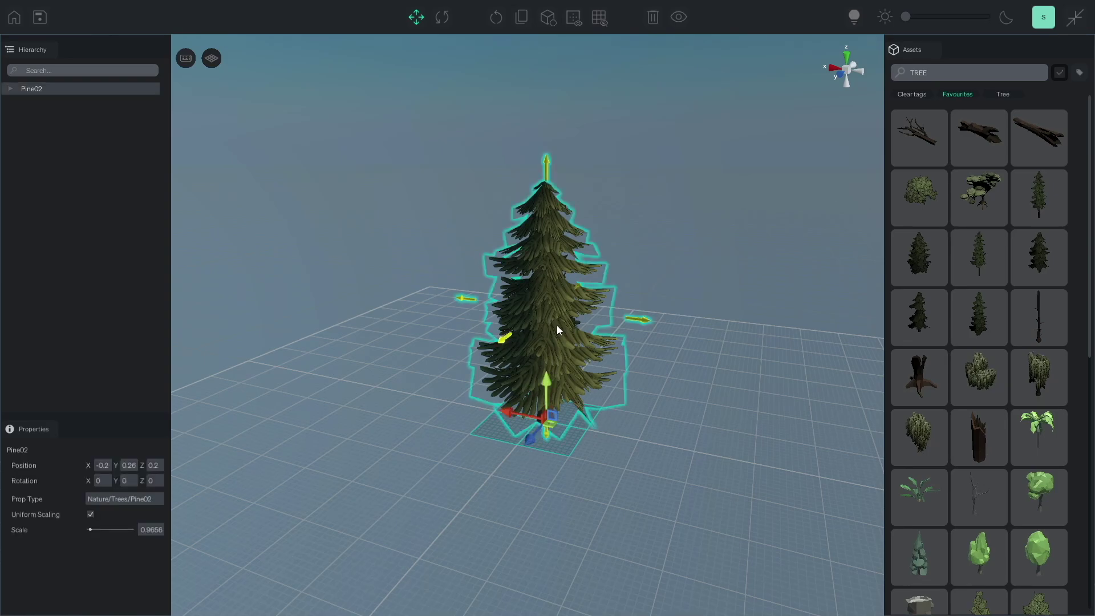
key("ctrl+d")
left_click_drag(536, 438, 351, 480)
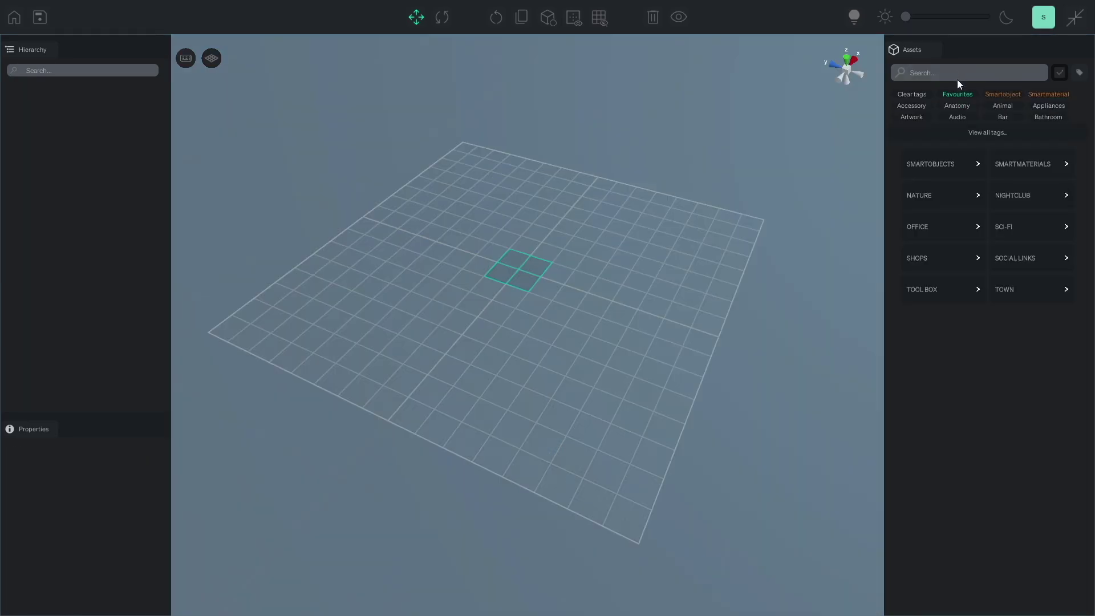
Browse the SmartObjects library through its doors, primitives, stairs, fences and floors.
left_click(938, 174)
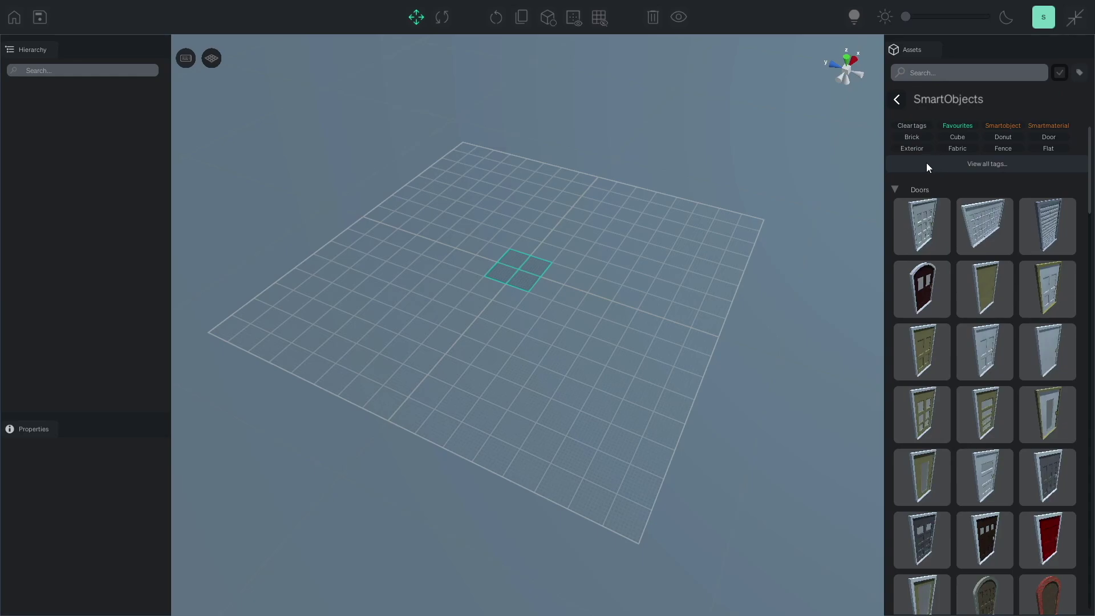
scroll(1009, 296, "down", 8)
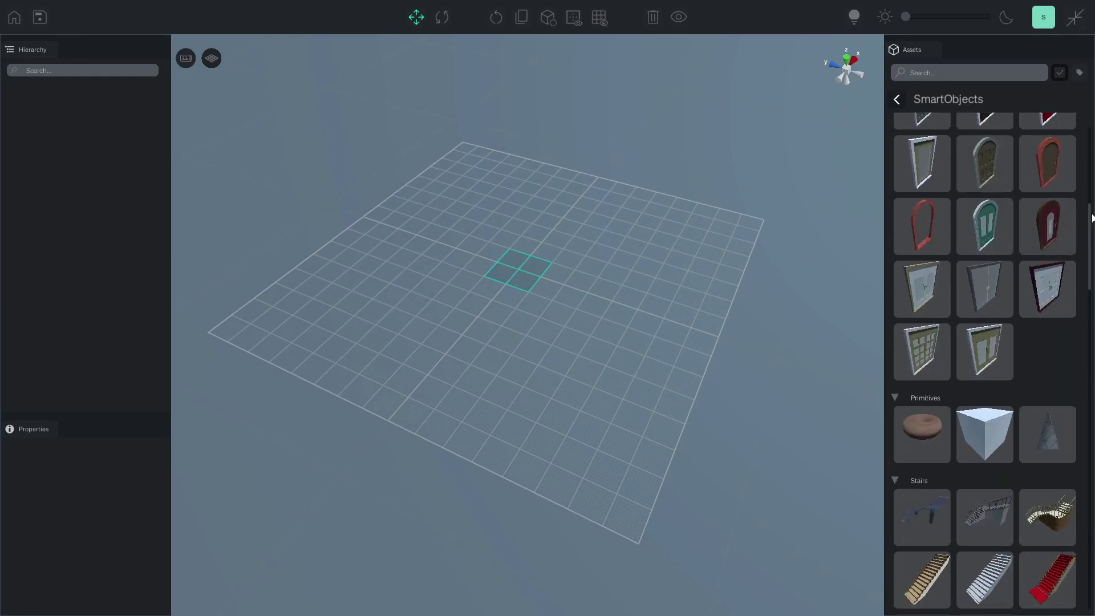
left_click_drag(1090, 216, 1087, 294)
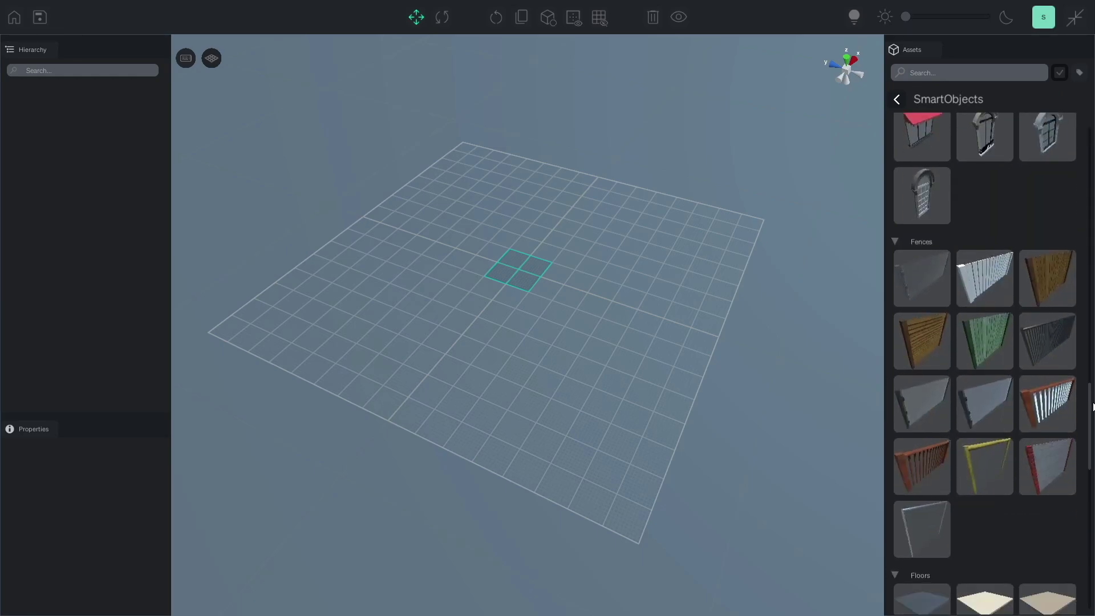
scroll(1092, 406, "down", 5)
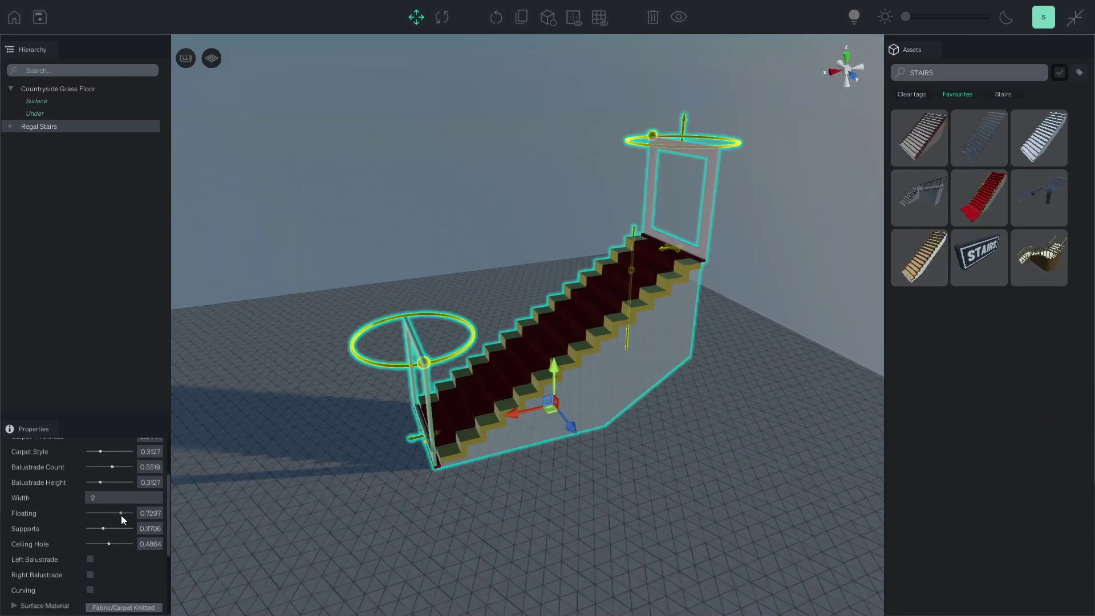
Set the Regal Stairs' Floating to 0.8571 and Supports to 0.16216, and turn on the Right Balustrade.
left_click_drag(121, 516, 127, 516)
left_click(107, 528)
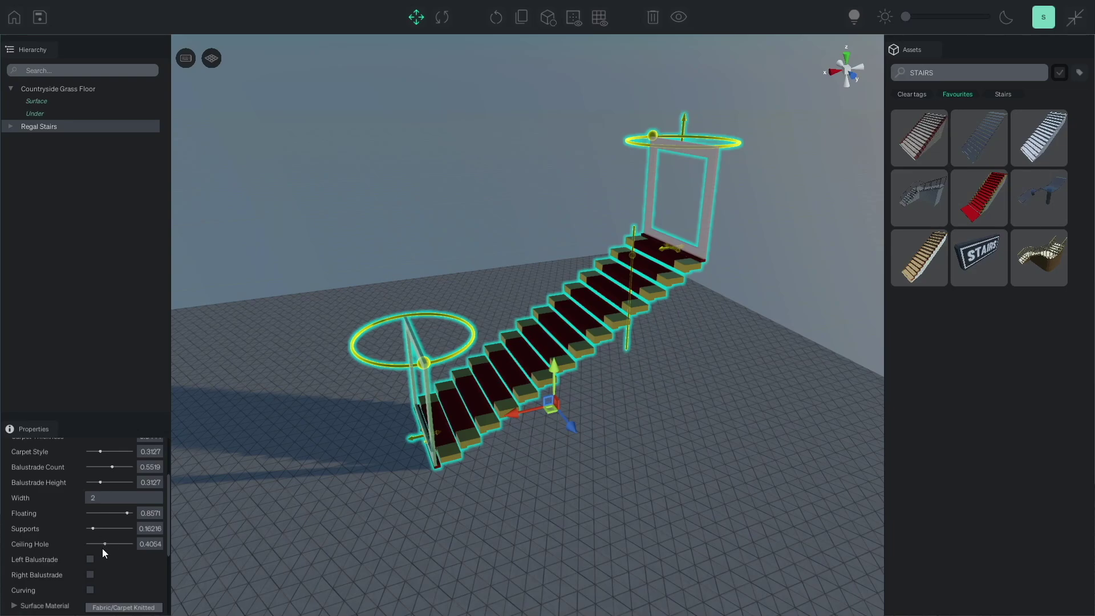
left_click(90, 573)
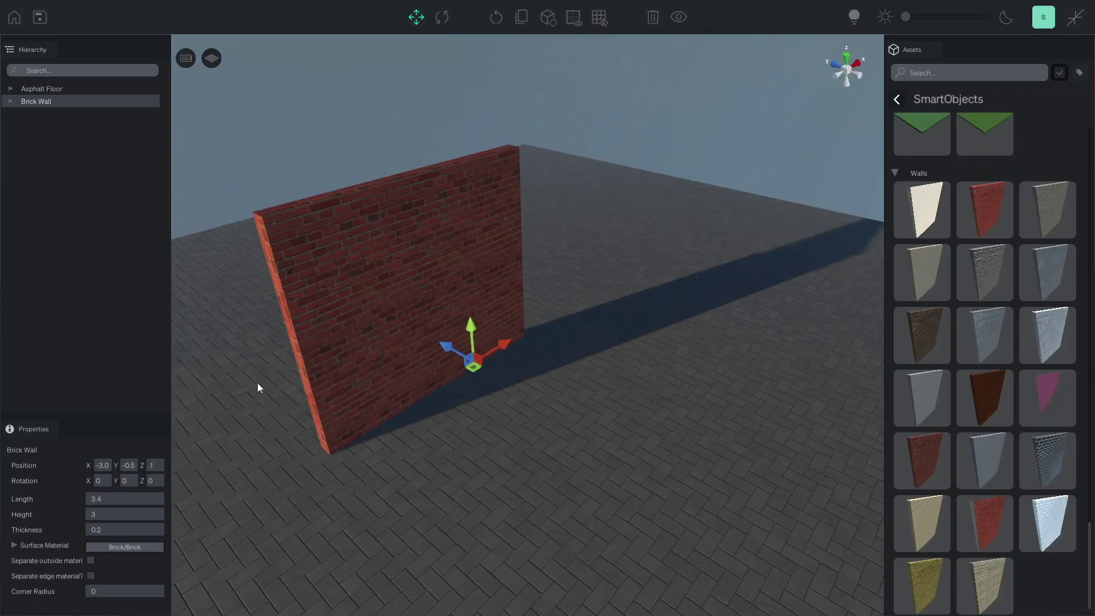
Stretch the brick wall from both ends to a length of 4.9 and adjust its thickness with the face handle.
left_click_drag(258, 383, 239, 390)
left_click_drag(531, 242, 591, 217)
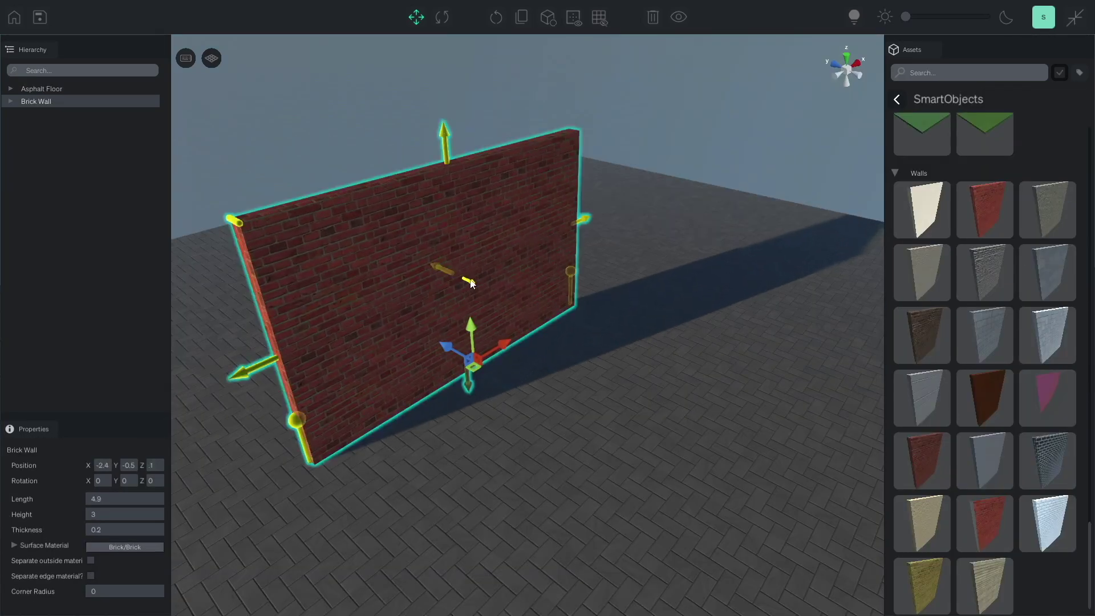
left_click_drag(471, 283, 510, 297)
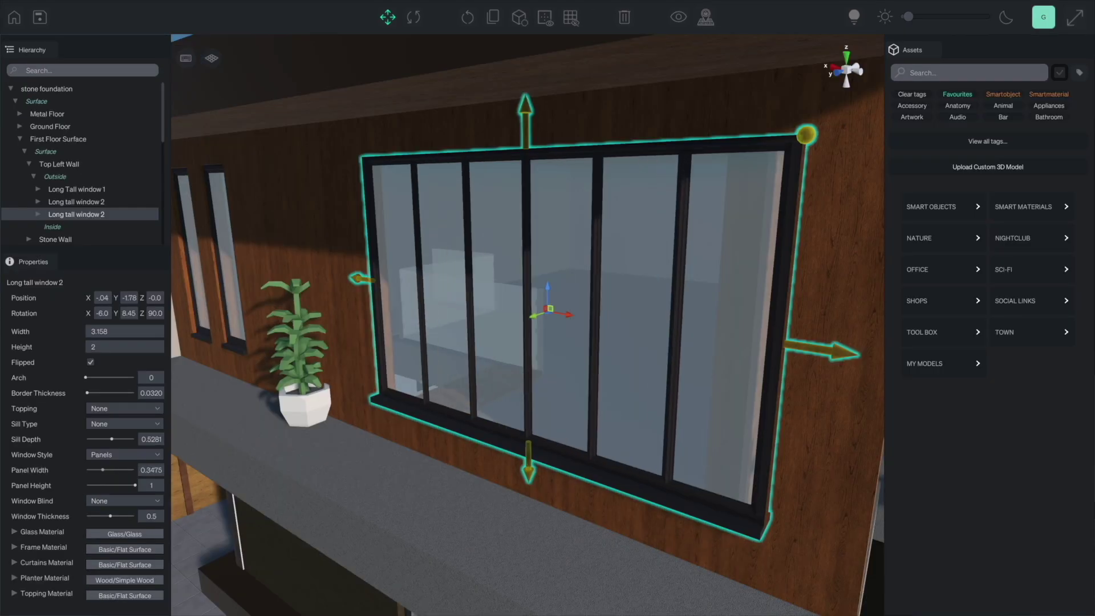
Set the long window's Window Blind to PlasticBlinds and increase its Blinds Open value.
left_click(124, 501)
left_click(114, 533)
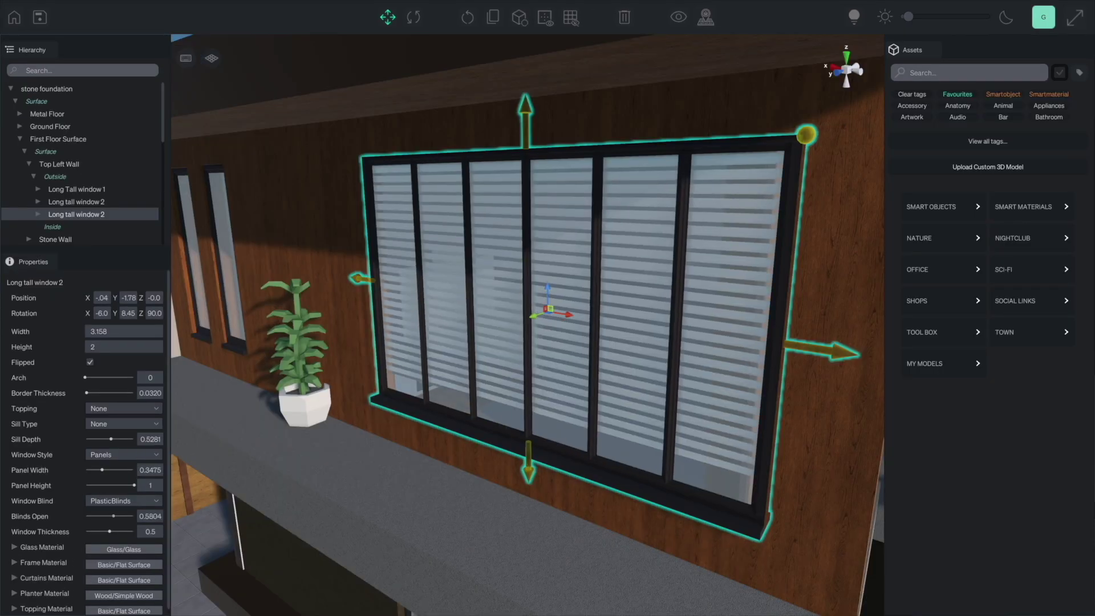
left_click_drag(113, 516, 129, 516)
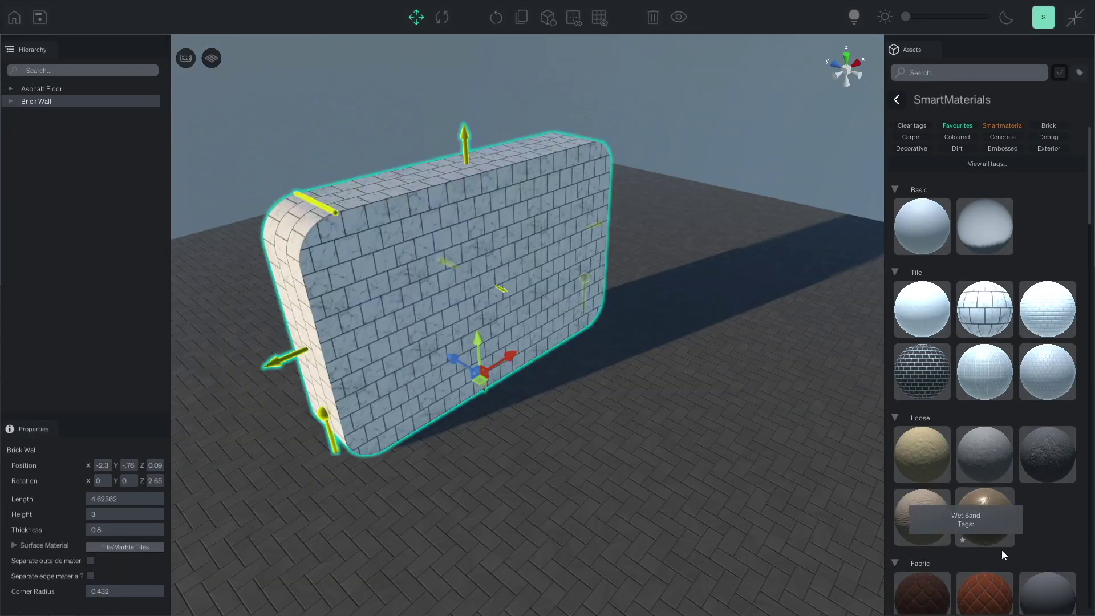
Apply a fabric SmartMaterial to the rounded brick wall, followed by Black Subway Tile and two other tile materials.
left_click_drag(991, 589, 421, 268)
left_click_drag(924, 371, 482, 254)
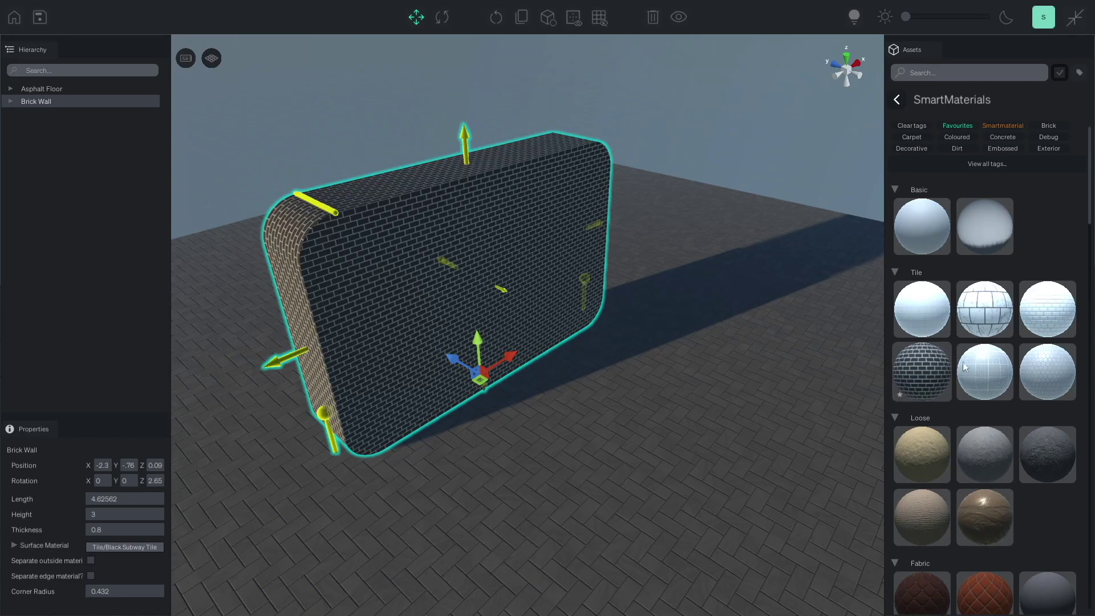
left_click_drag(970, 366, 480, 257)
left_click_drag(1055, 314, 457, 270)
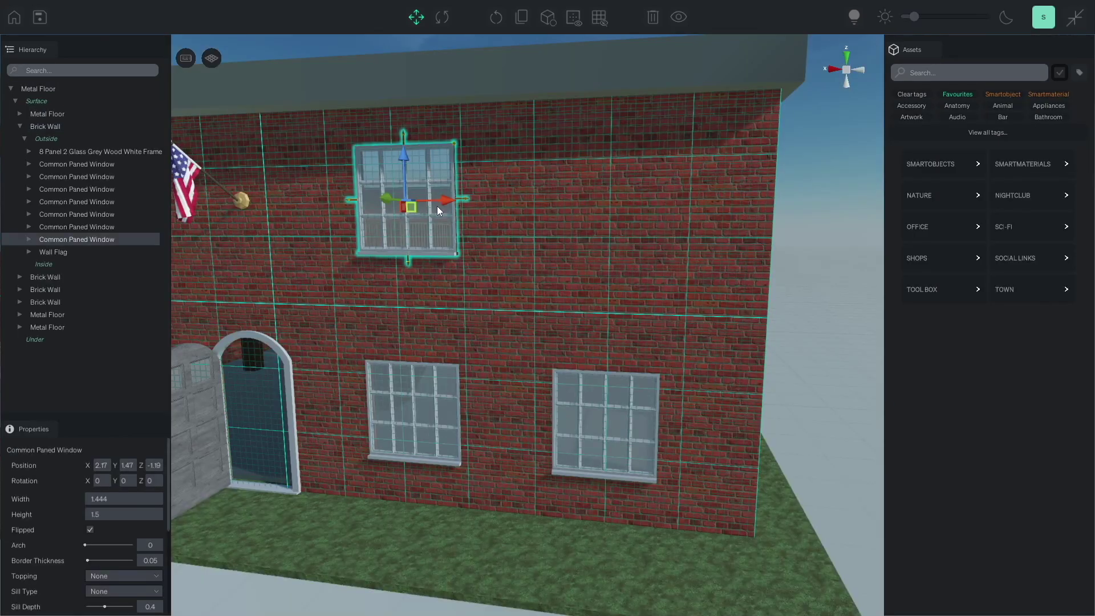
Duplicate the upper Common Paned Window and place the copy farther along the brick facade.
key("ctrl+d")
left_click_drag(437, 207, 665, 260)
key("Escape")
Focus on the arched wooden window above the upper balcony of the stone wall and adjust its height from the top edge.
left_click(653, 170)
key("f")
left_click(245, 254)
key("f")
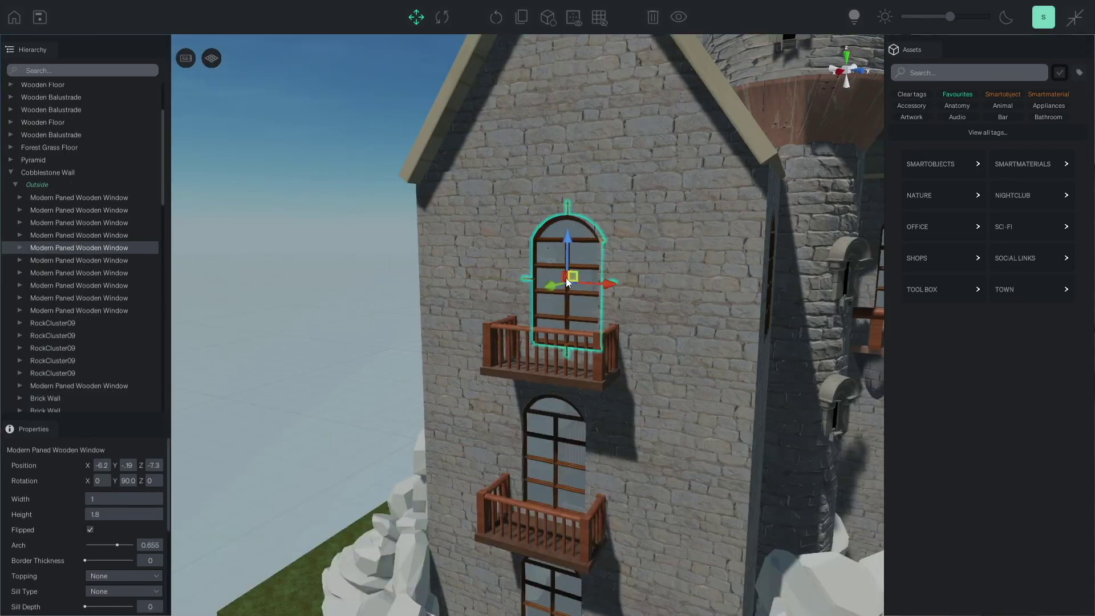
mouse_move(567, 204)
left_mouse_down()
mouse_move(566, 170)
mouse_move(563, 201)
left_mouse_up()
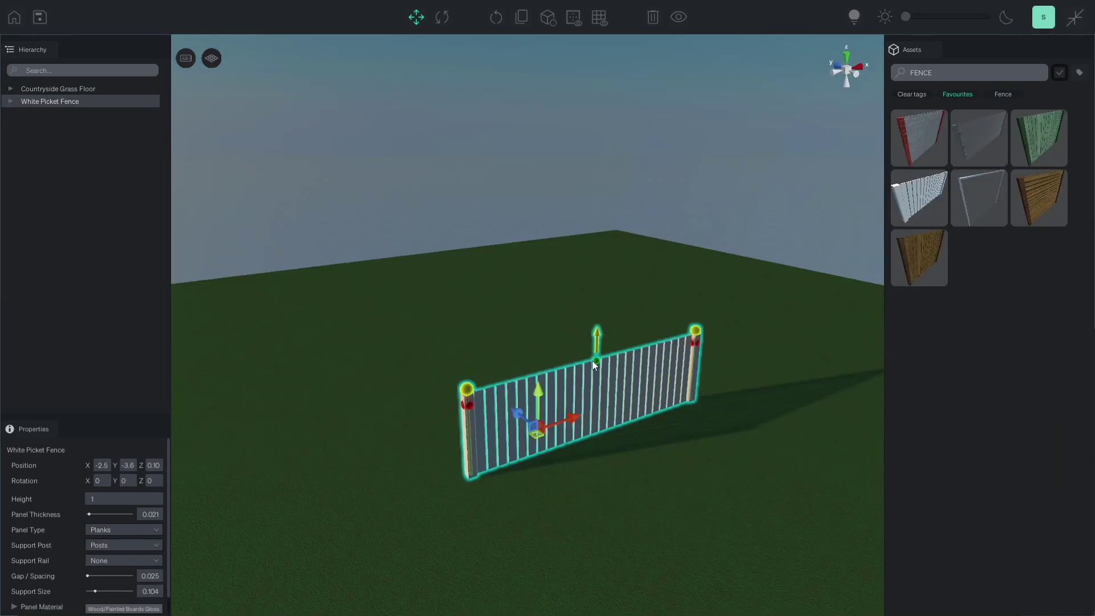
Bend the White Picket Fence into several sections by pulling its middle and a new section outward.
left_click_drag(592, 361, 530, 332)
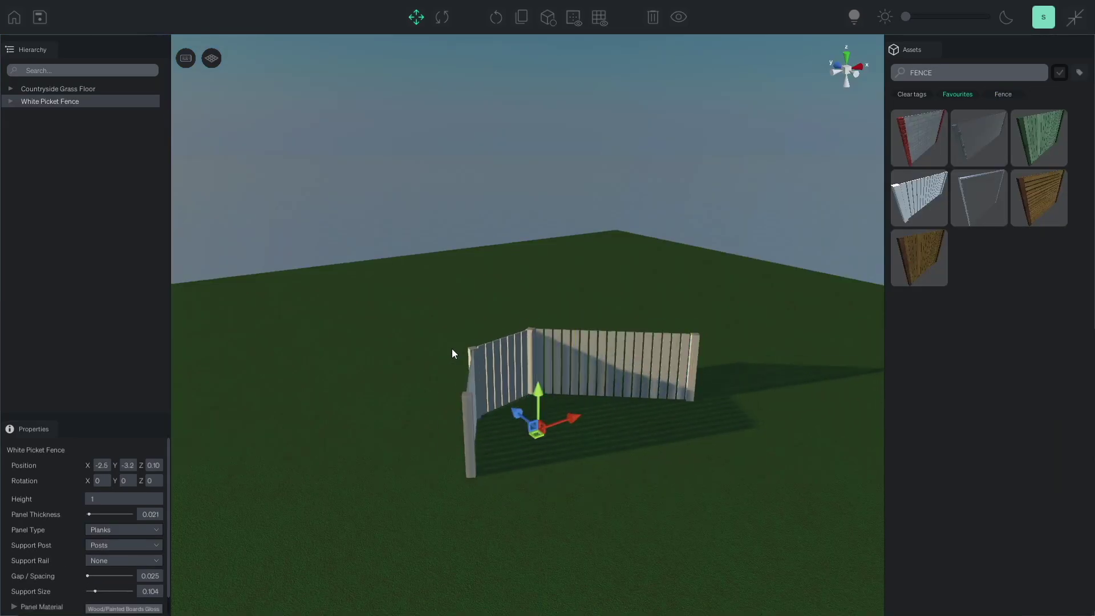
left_click_drag(451, 353, 659, 442)
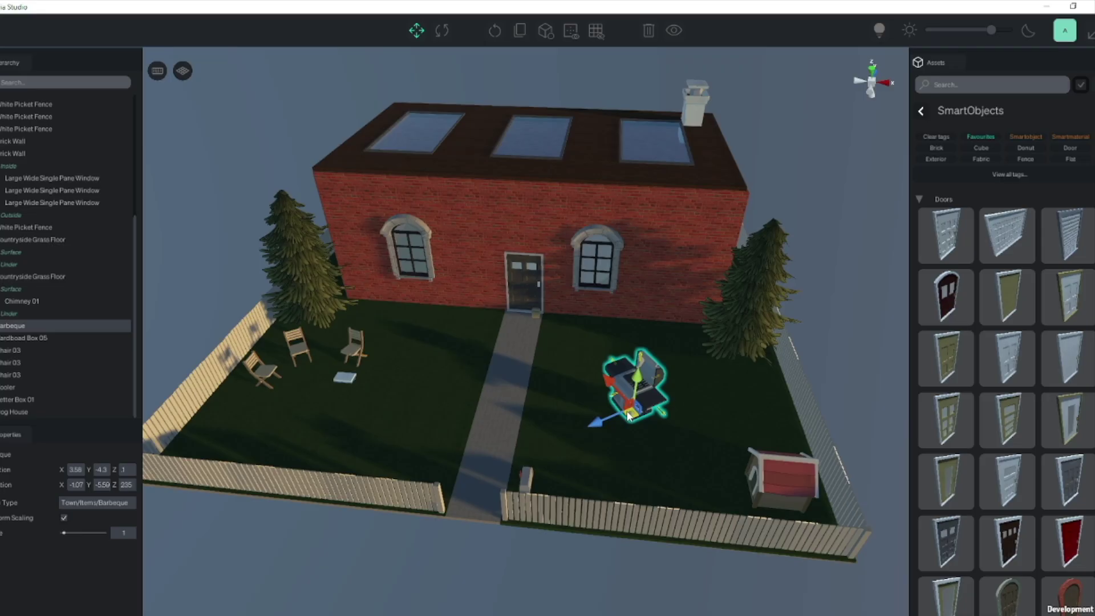
Move the barbecue across the front lawn toward the picket fence beside the dog house.
left_click_drag(623, 383, 728, 379)
left_click(632, 260)
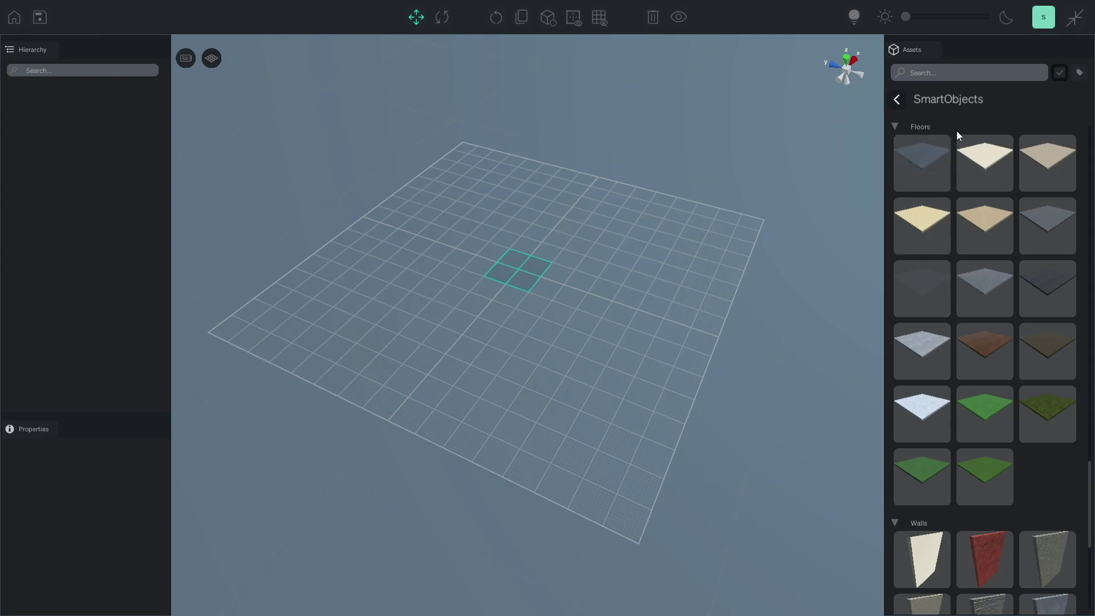
Place an Asphalt Floor SmartObject at the centre of the empty grid.
left_click_drag(909, 290, 517, 270)
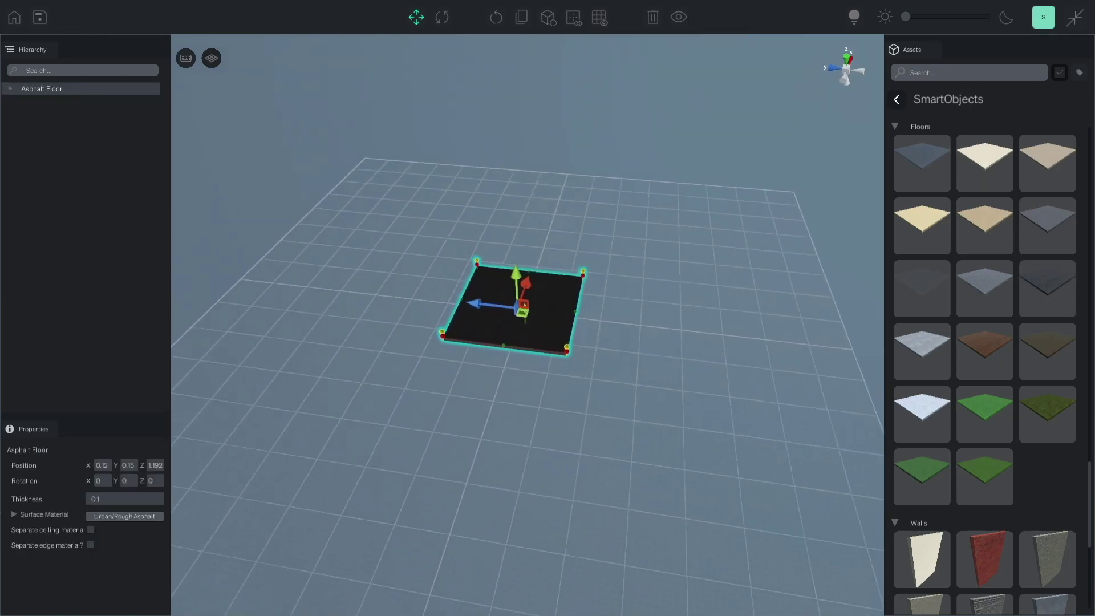
Shift one front corner of the asphalt floor slightly outward along the grid.
left_click(641, 304)
left_click(579, 331)
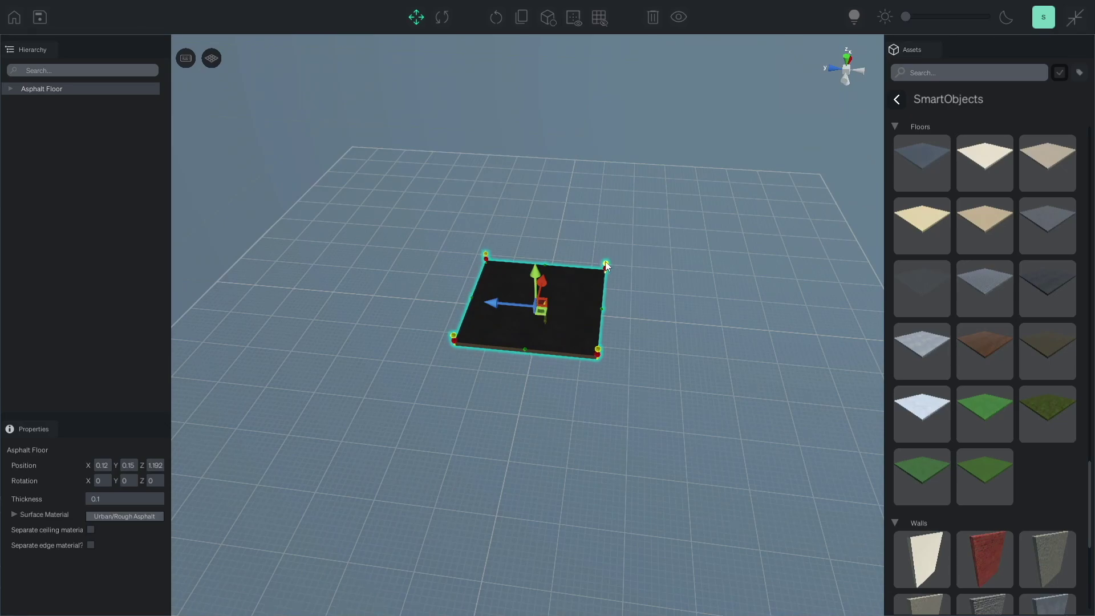
scroll(599, 285, "up", 3)
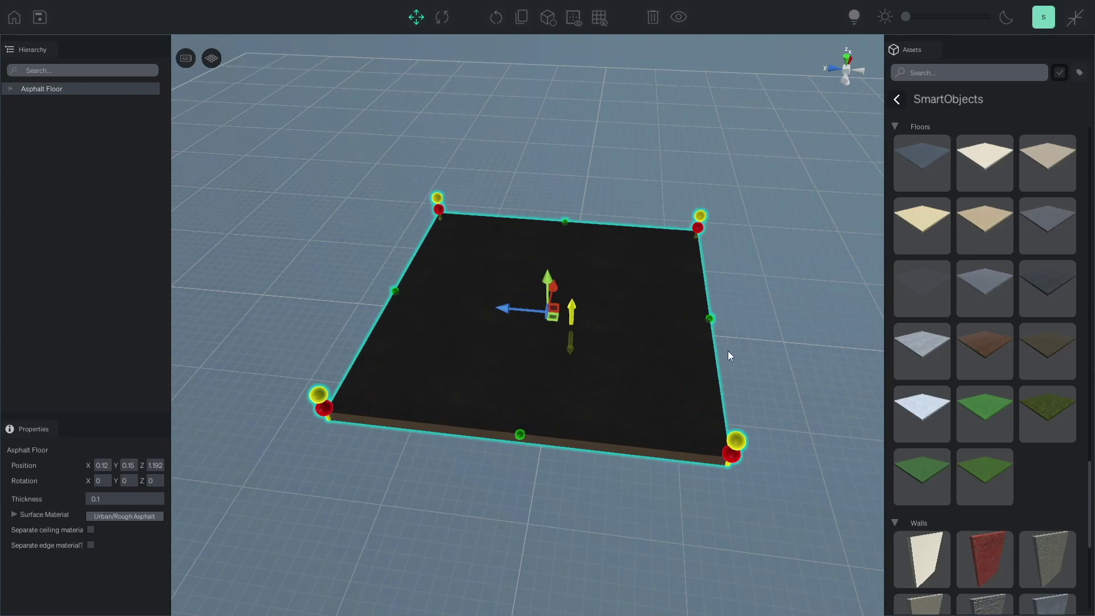
mouse_move(318, 395)
left_mouse_down()
mouse_move(315, 323)
mouse_move(300, 374)
mouse_move(331, 344)
mouse_move(262, 461)
mouse_move(402, 495)
mouse_move(251, 477)
mouse_move(205, 370)
mouse_move(234, 410)
mouse_move(310, 379)
mouse_move(364, 413)
mouse_move(337, 381)
mouse_move(320, 397)
mouse_move(337, 391)
left_mouse_up()
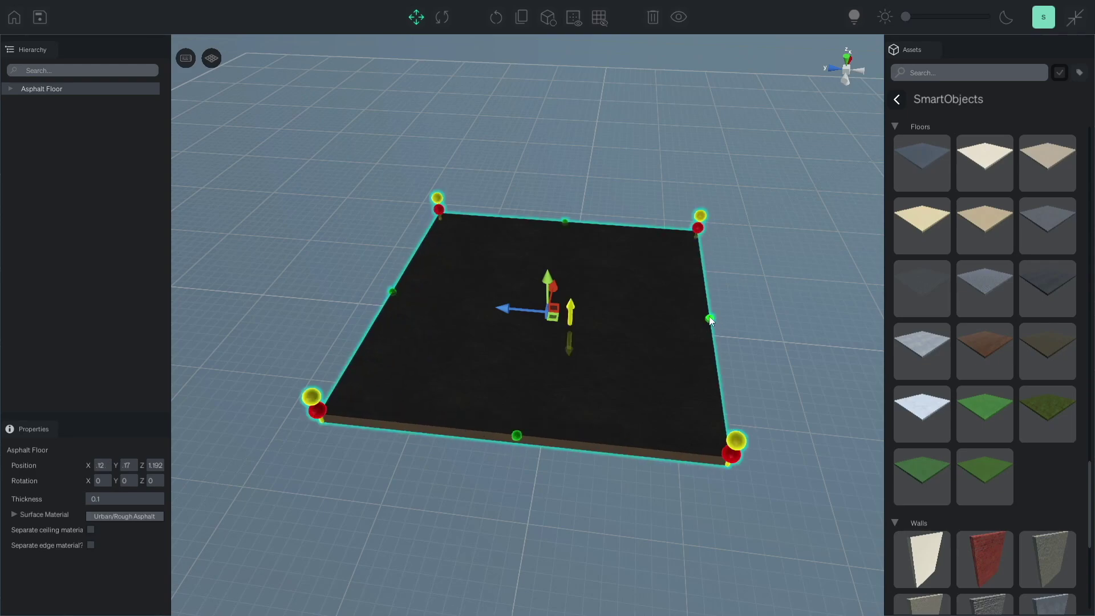
Add new corner points to three edges of the asphalt floor by pulling each edge's midpoint outward.
left_click_drag(711, 321, 781, 313)
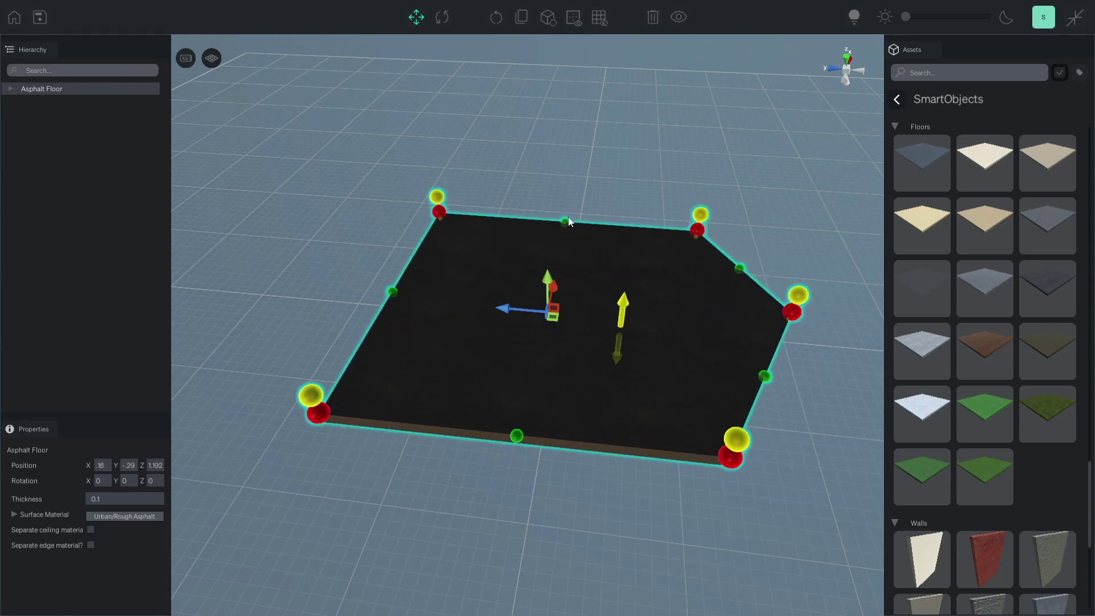
left_click_drag(569, 221, 577, 182)
left_click_drag(516, 437, 640, 542)
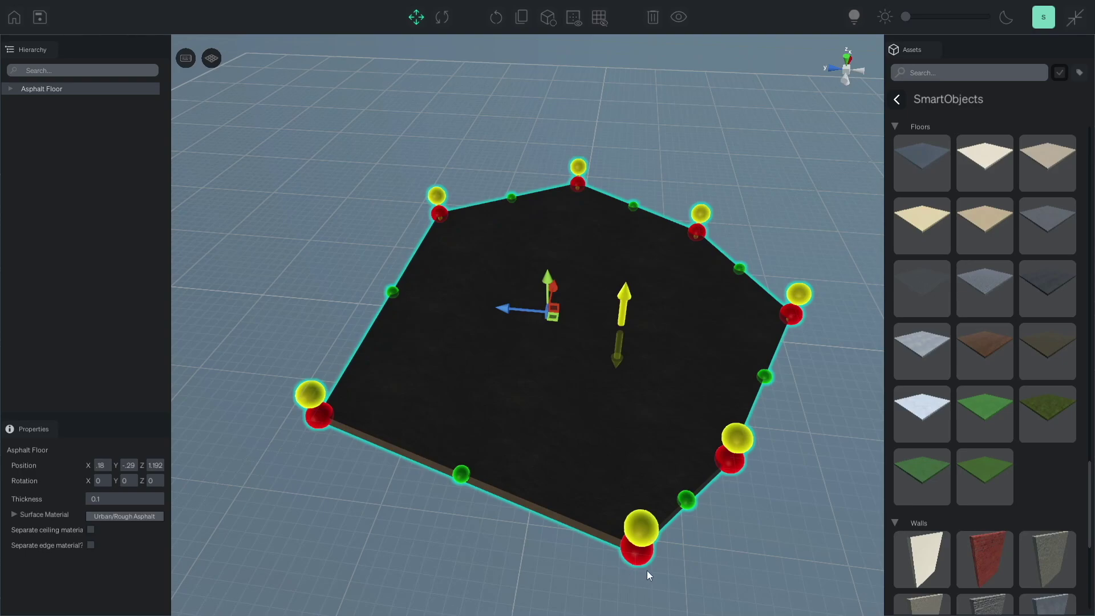
Delete the three added corner points from the asphalt floor and deselect it.
left_click(640, 528)
left_click(639, 558)
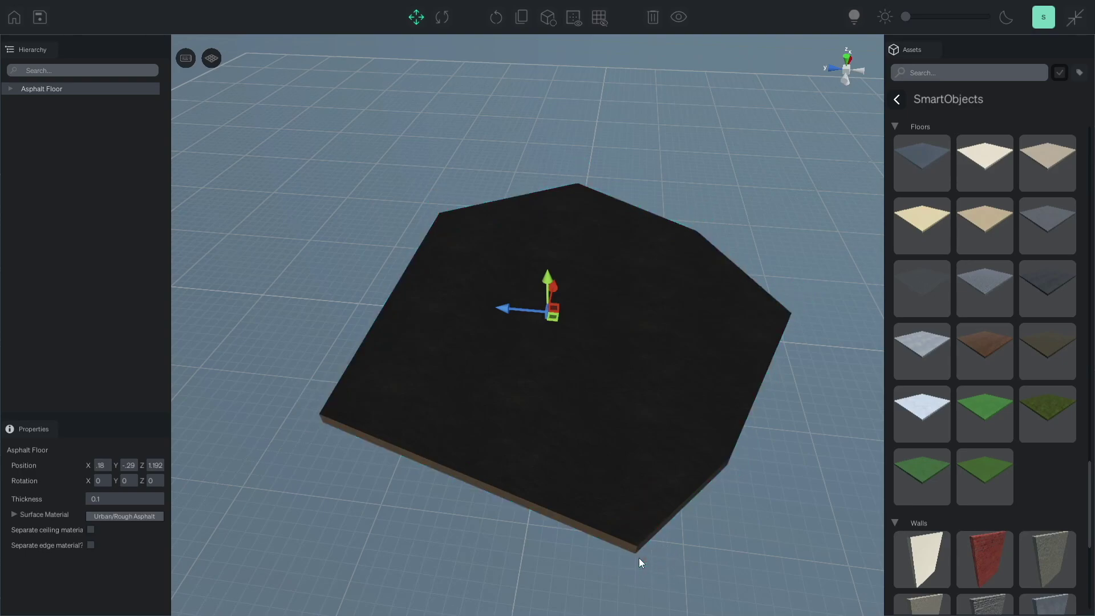
left_click_drag(642, 329, 642, 329)
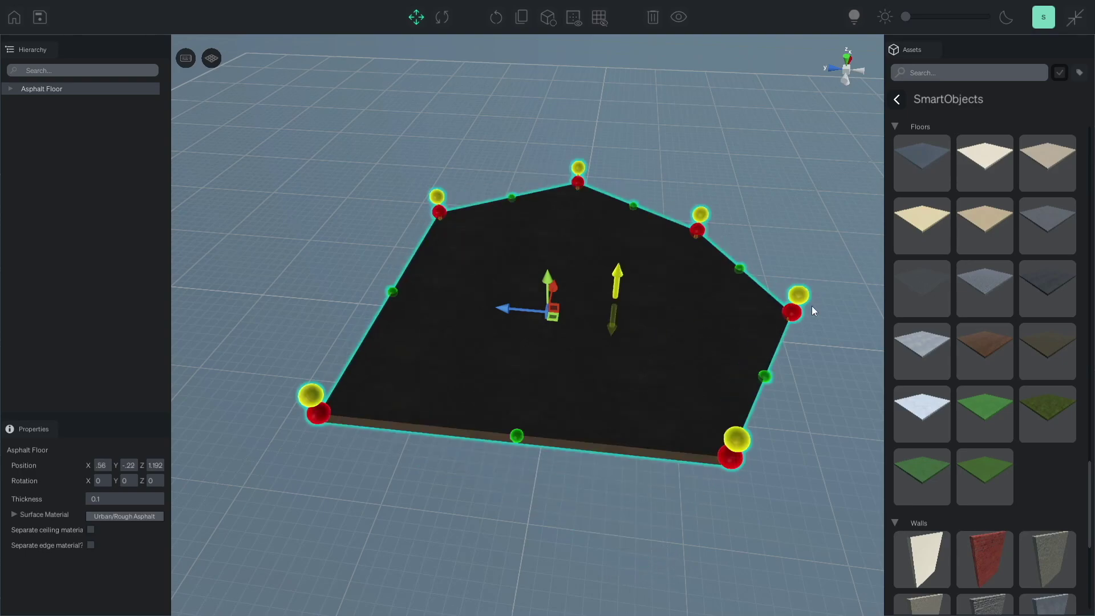
left_click_drag(792, 315, 774, 203)
left_click(577, 174)
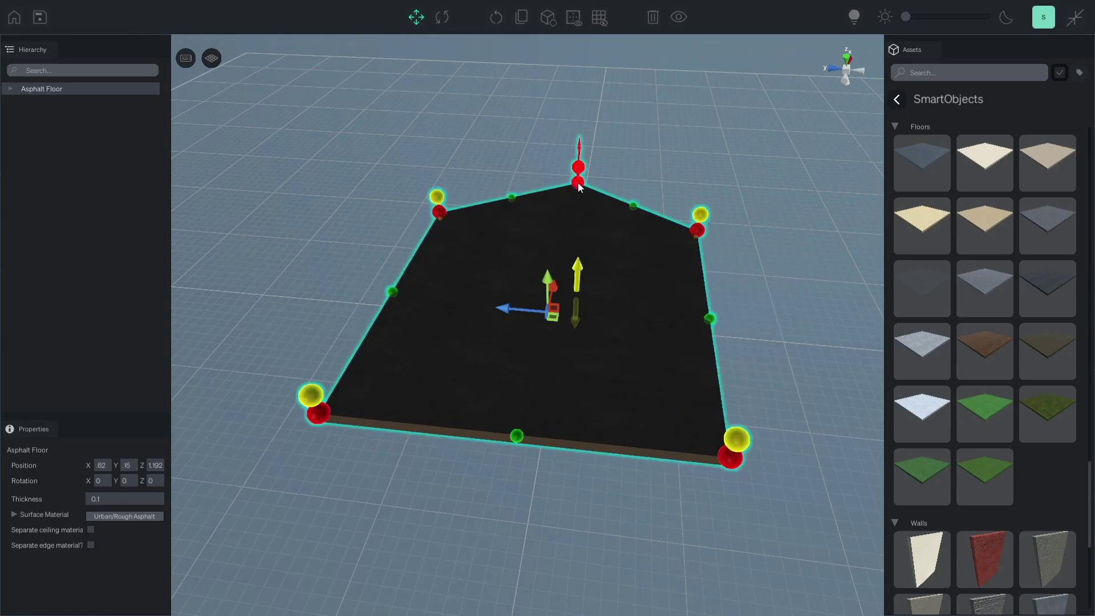
key("Delete")
left_click(794, 373)
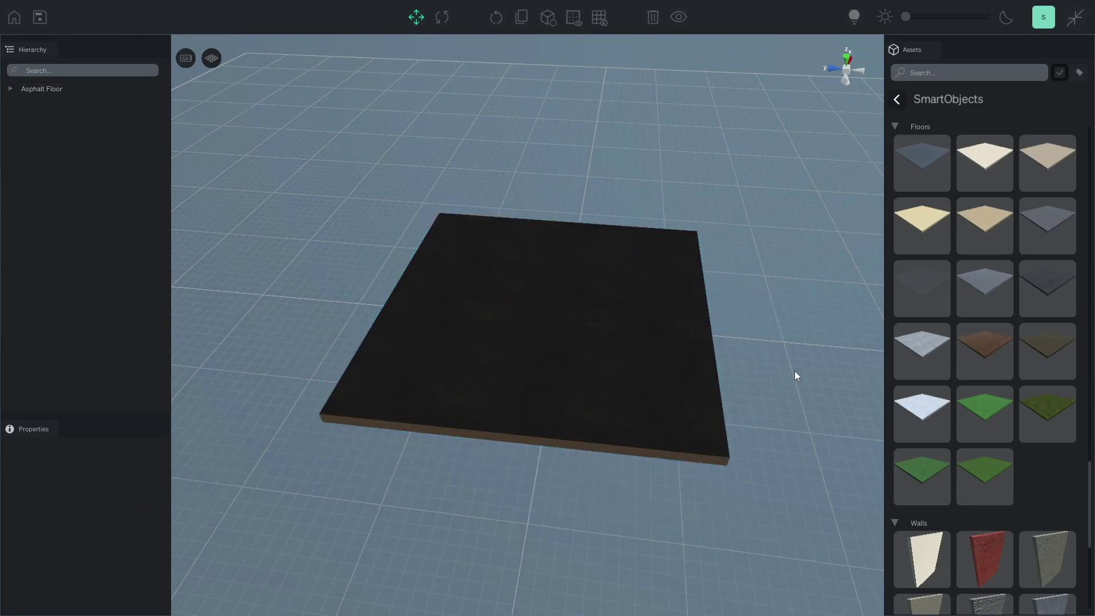
Set the asphalt floor's thickness to 2.
scroll(795, 374, "down", 5)
left_click(445, 346)
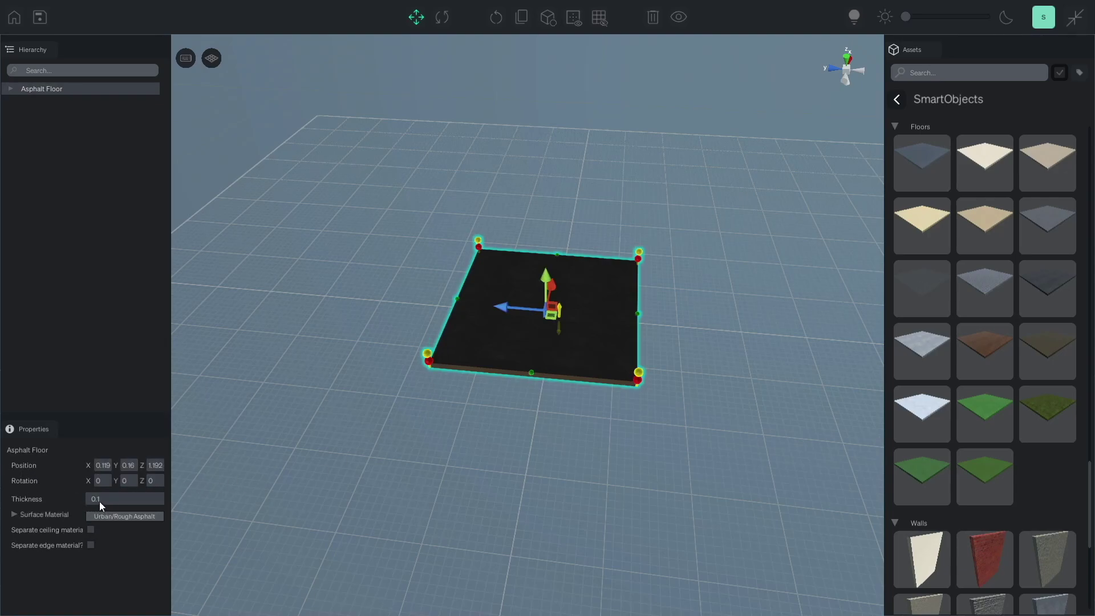
left_click_drag(104, 498, 87, 498)
type("2")
key("Return")
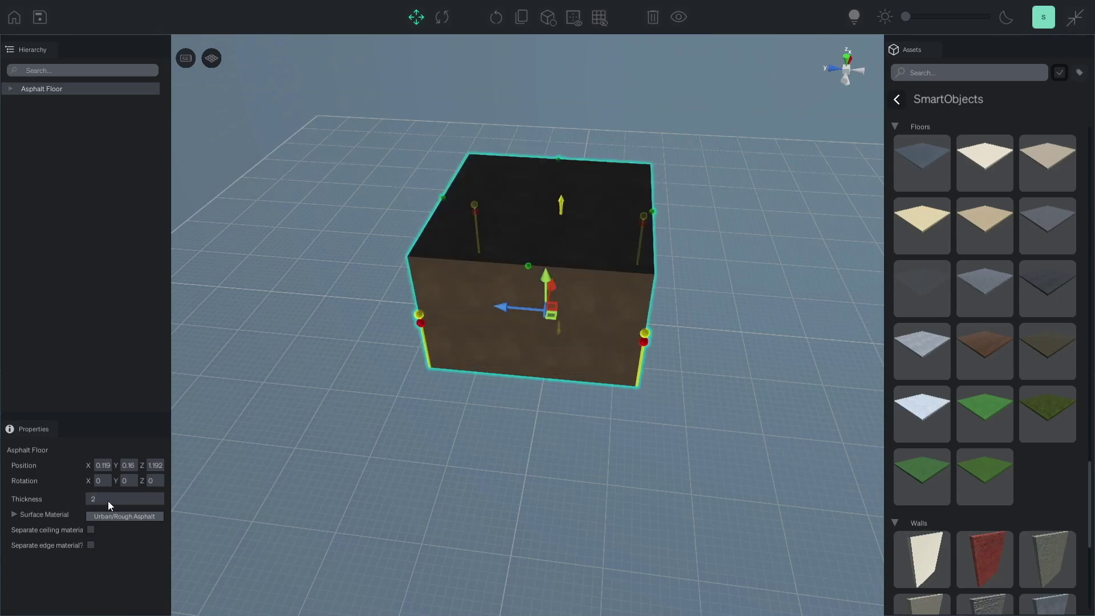
Expand the floor's surface material settings and try different SmartMaterials on its surface.
left_click(14, 515)
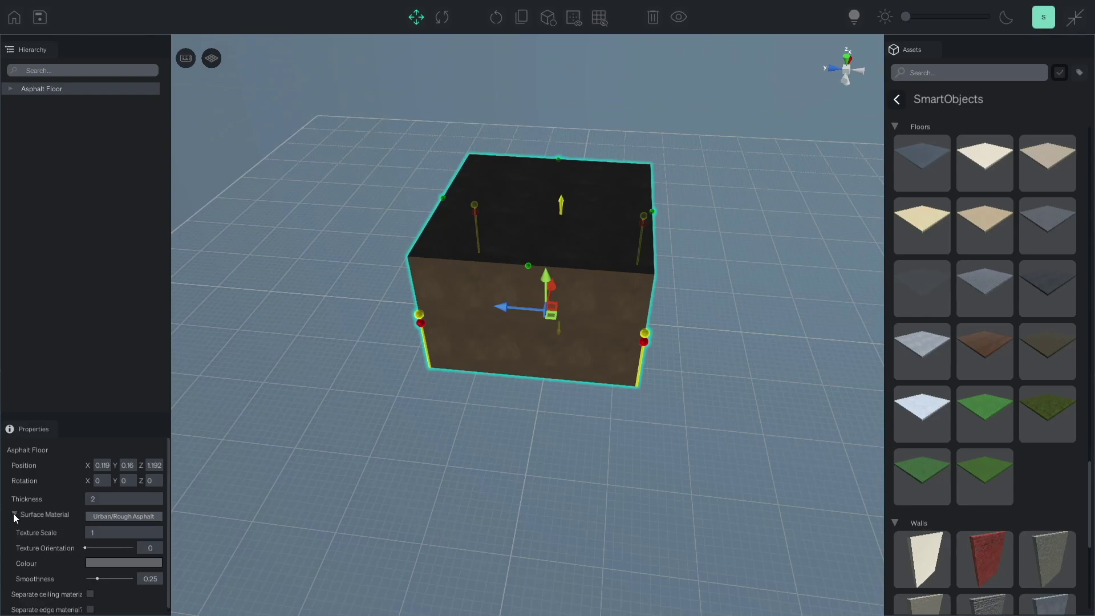
left_click(113, 517)
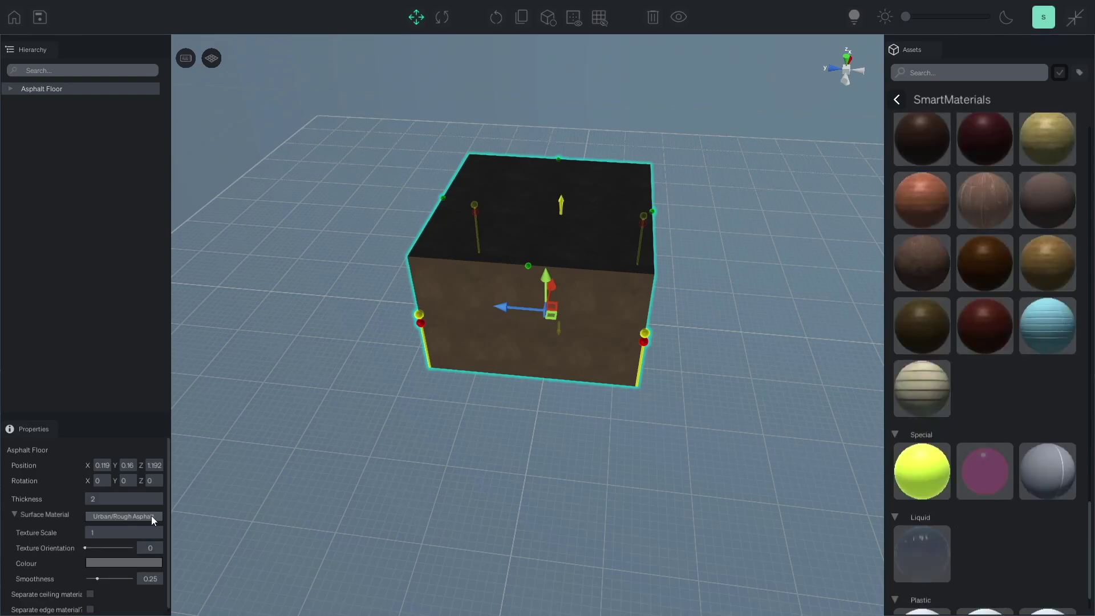
left_click_drag(913, 211, 571, 240)
left_click_drag(923, 388, 542, 226)
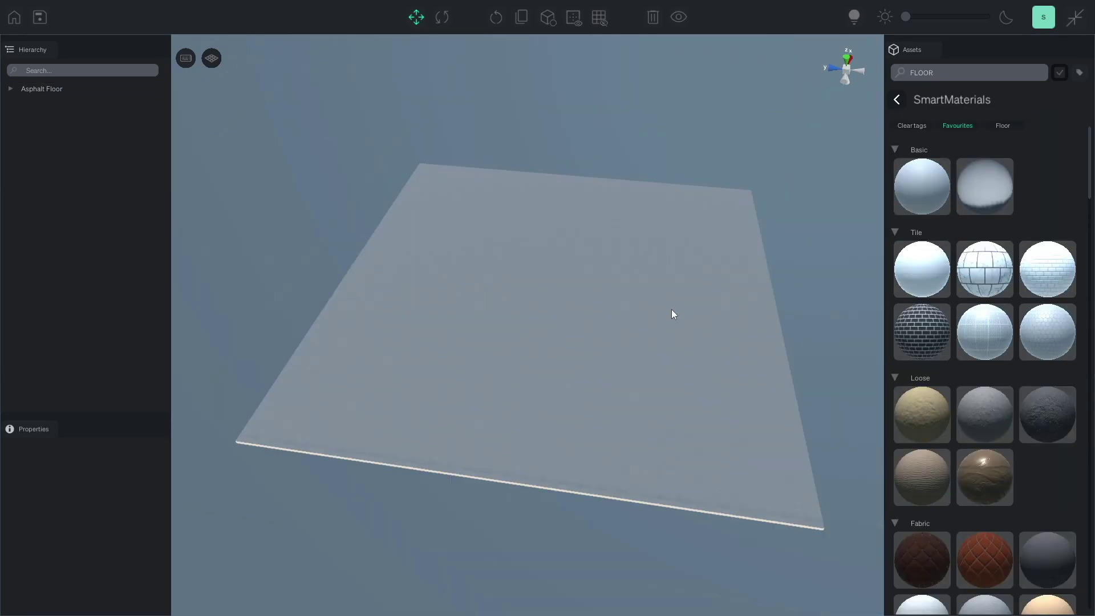
Apply a red brick SmartMaterial to the large floor and replace it with dark herringbone paving.
scroll(1023, 321, "down", 1)
scroll(1024, 320, "down", 5)
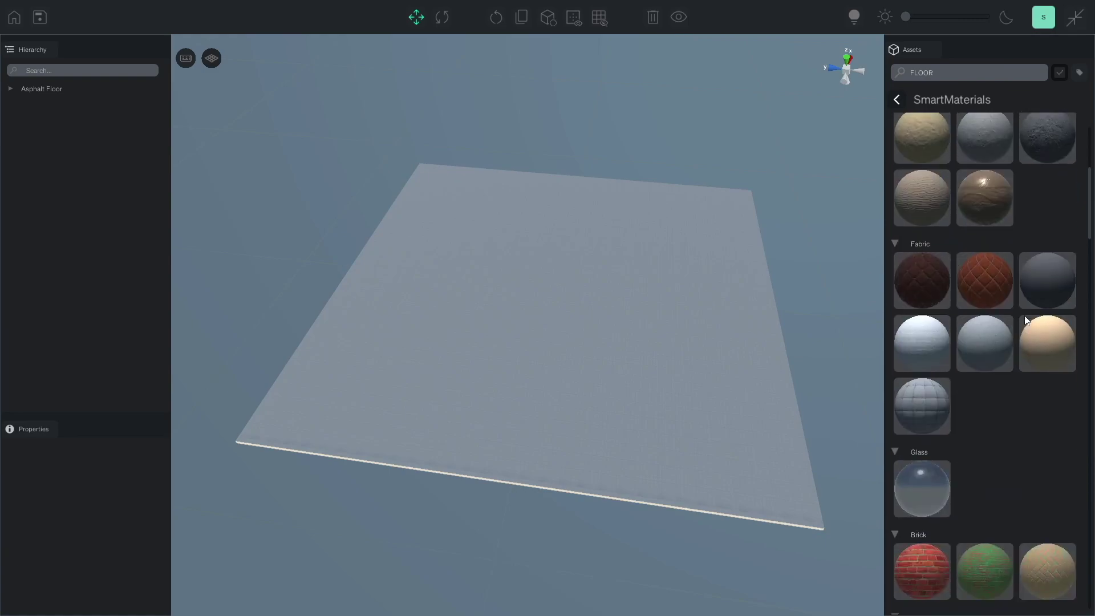
left_click_drag(932, 325, 660, 311)
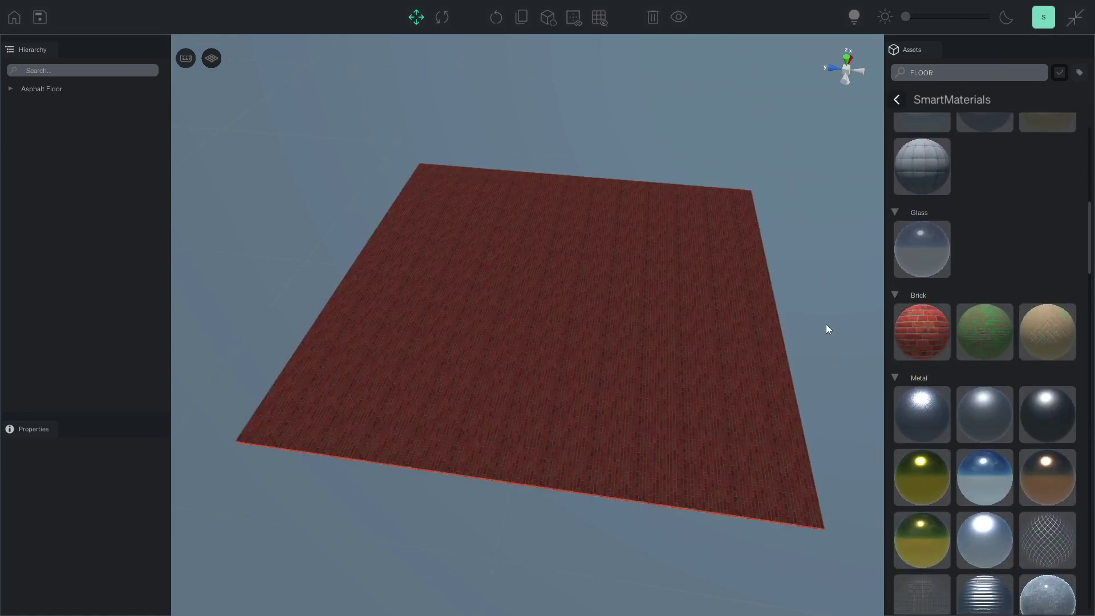
scroll(985, 392, "down", 3)
scroll(943, 258, "down", 3)
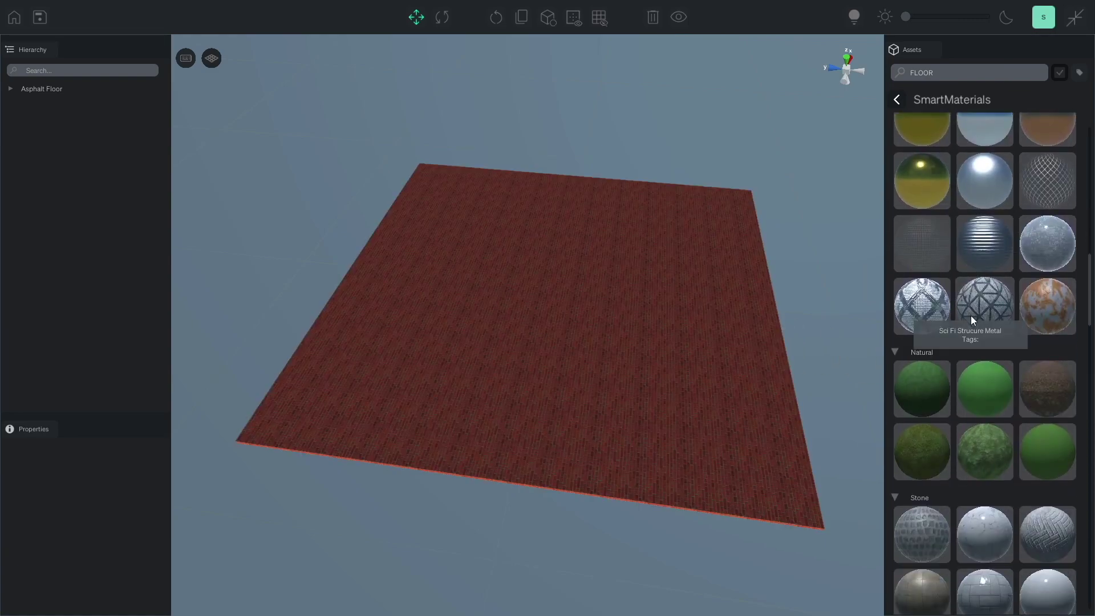
scroll(972, 325, "down", 3)
left_click_drag(929, 313, 642, 294)
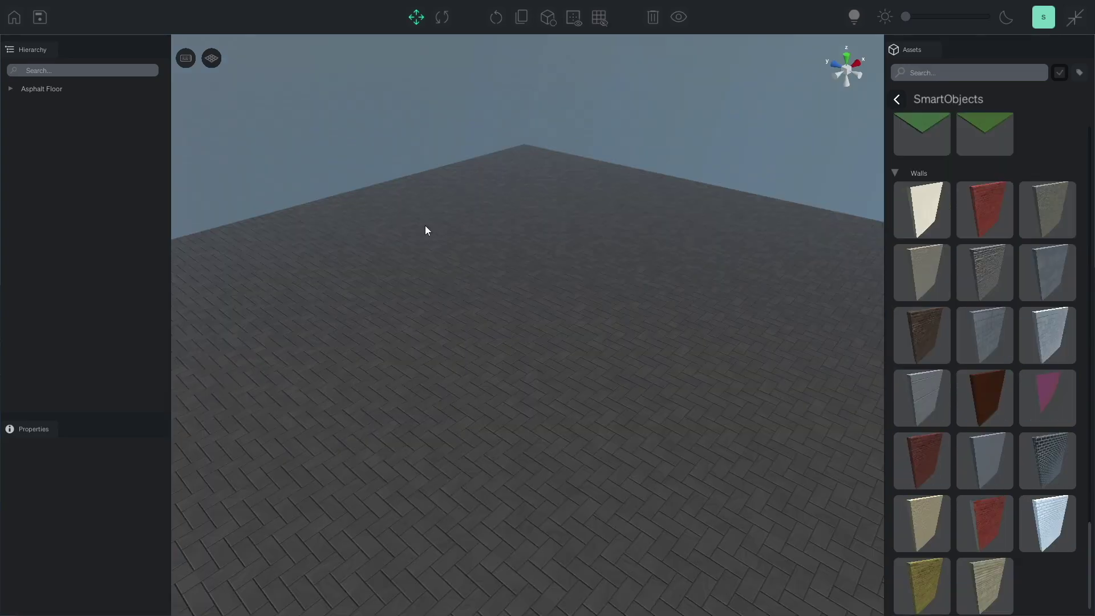
Place a Brick Wall SmartObject on the herringbone floor and stretch it to a length of 4.9 and a thickness of 0.8.
left_click_drag(994, 219, 474, 360)
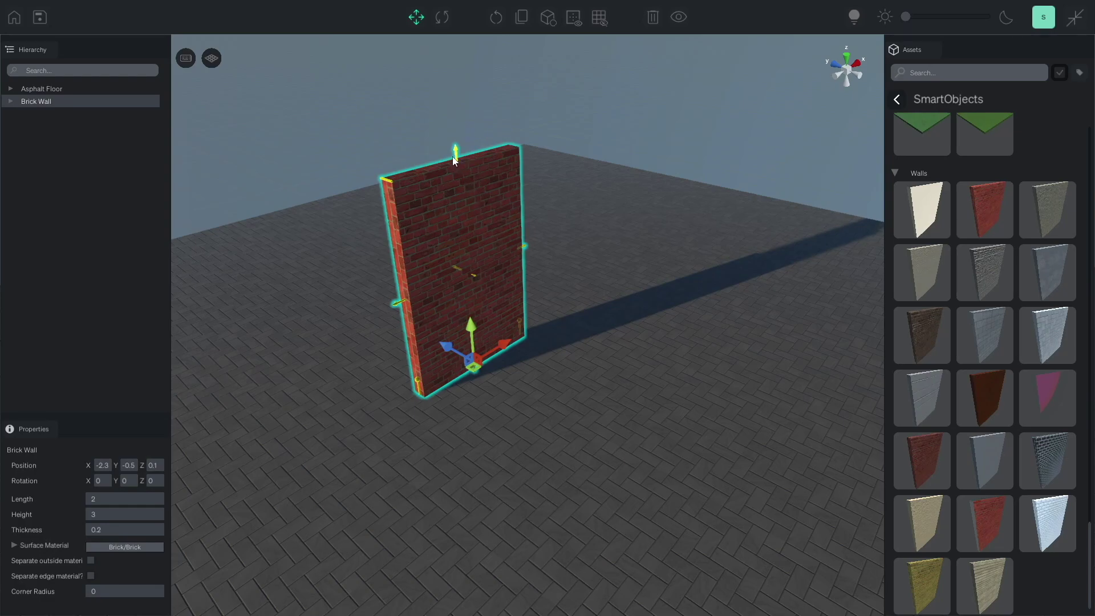
left_click_drag(401, 303, 254, 386)
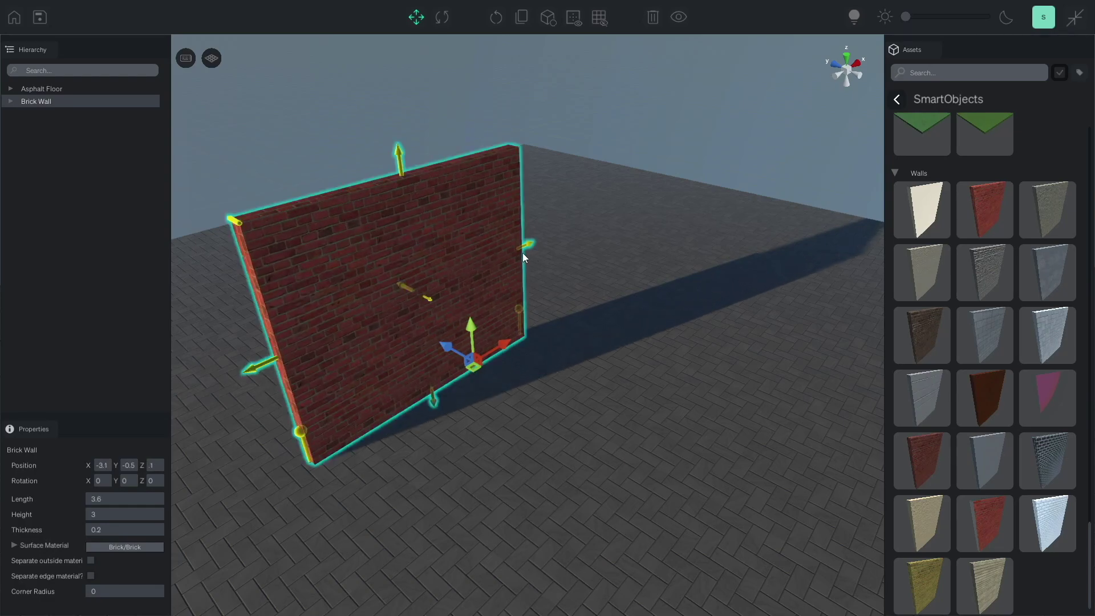
left_click_drag(523, 252, 575, 216)
left_click_drag(460, 283, 508, 296)
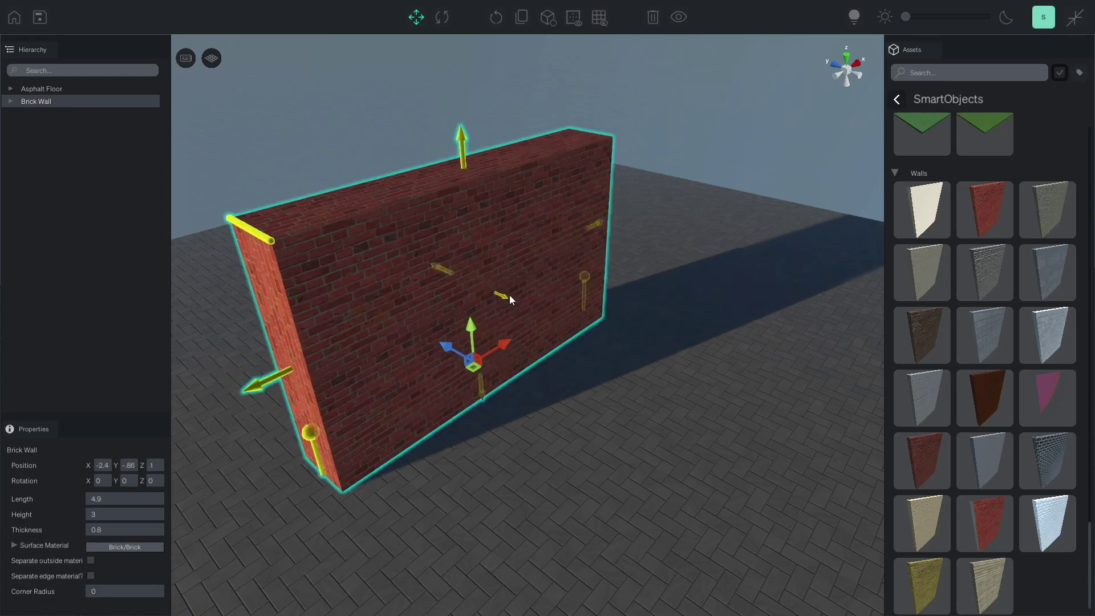
Round the brick wall's corners to a radius of about 0.43 and pivot its near end inward to a length of about 4.63.
left_click_drag(263, 244, 342, 205)
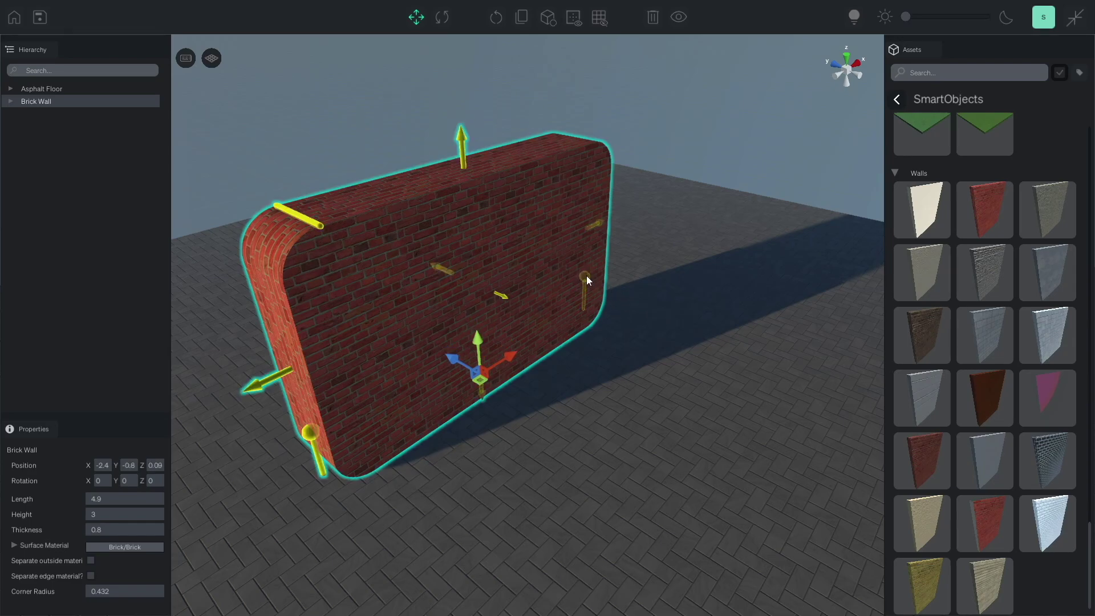
left_click_drag(357, 381, 337, 457)
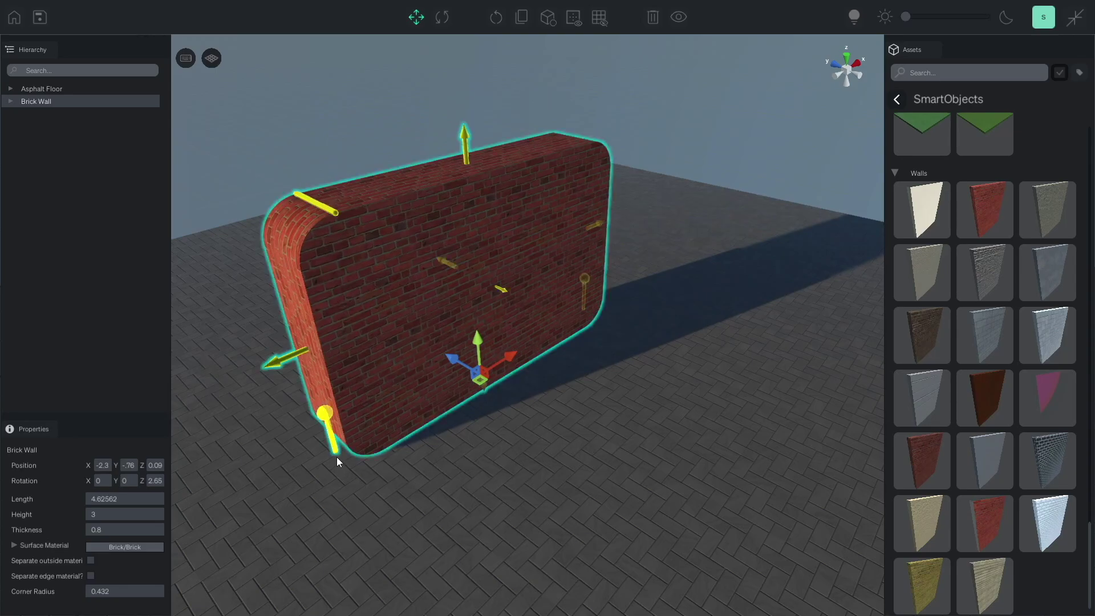
Try several SmartMaterials on the brick wall, including Black Subway Tile, patterned tiles and White Subway Tile.
left_click_drag(985, 308, 479, 251)
left_click_drag(993, 587, 422, 268)
left_click_drag(922, 372, 452, 249)
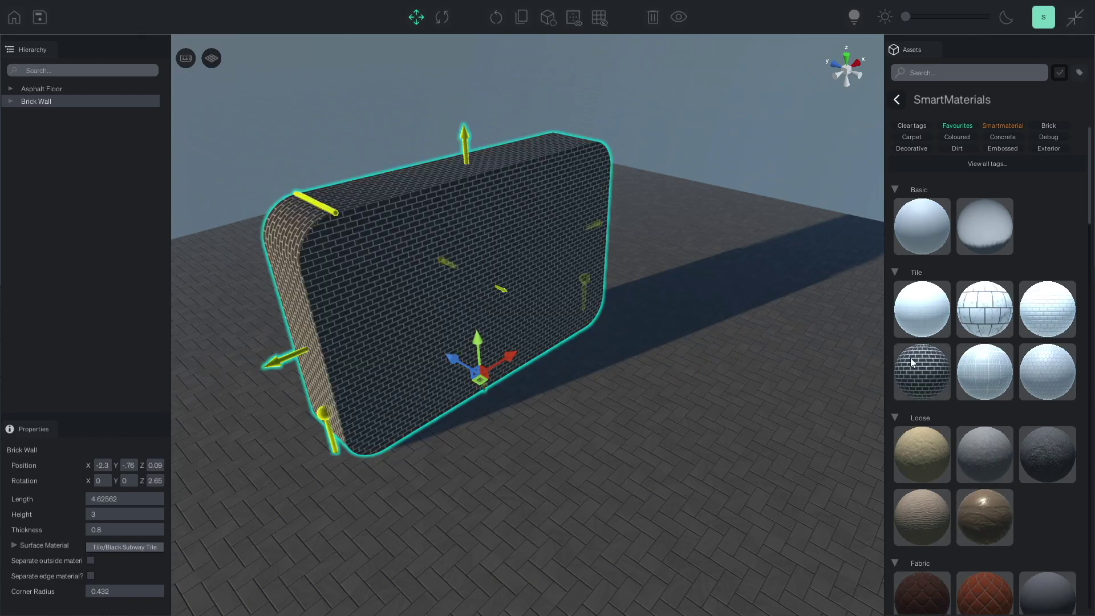
left_click_drag(985, 372, 477, 260)
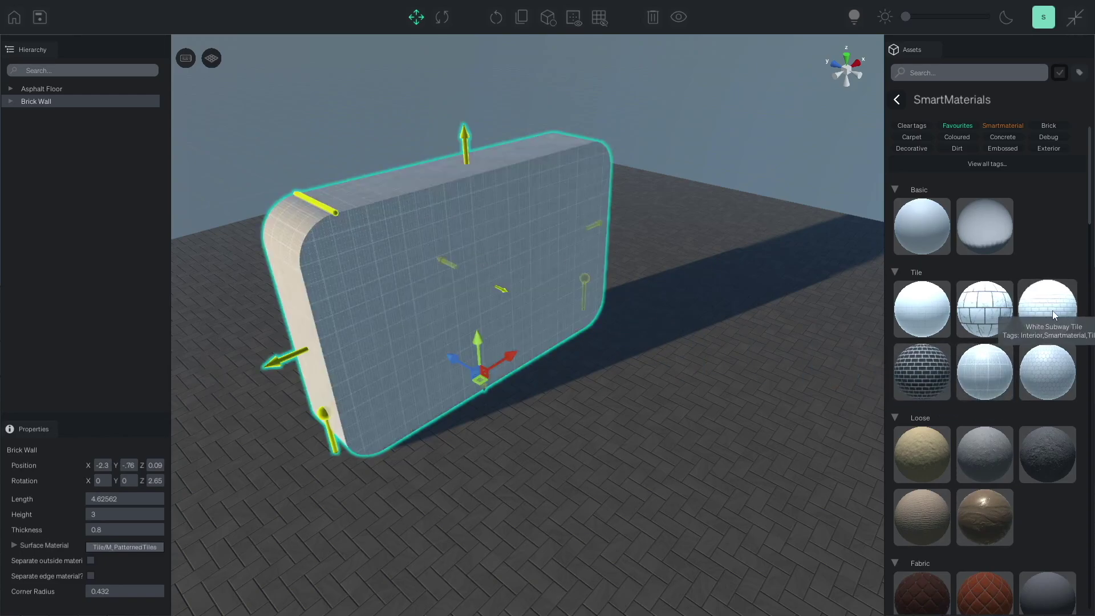
left_click_drag(1047, 308, 457, 274)
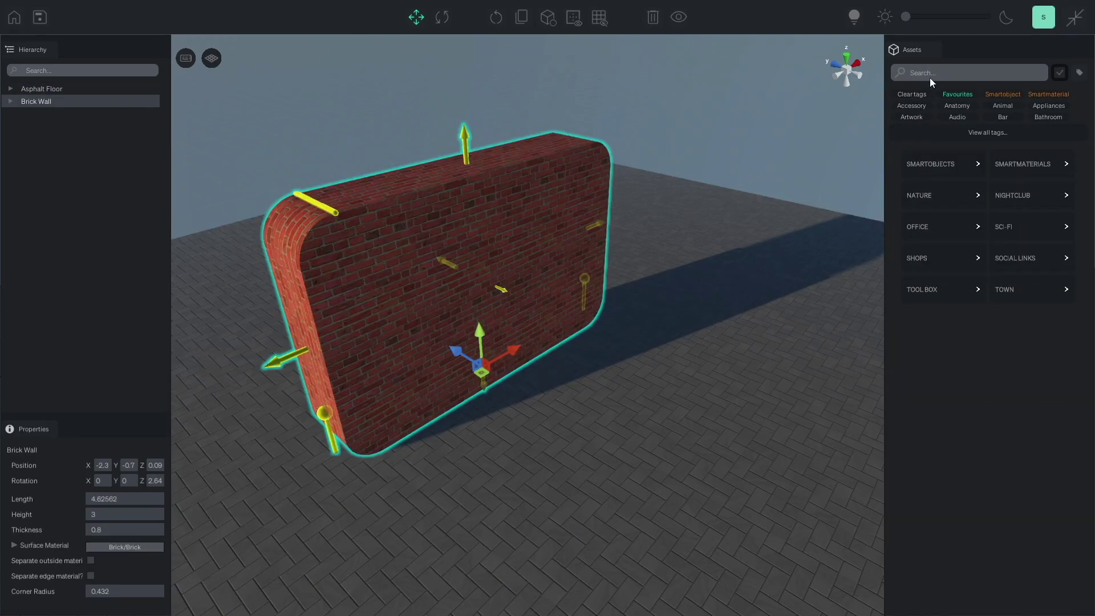
Search the assets for SHELF and attach a Shelf Small to the inside face of the brick wall.
type("SHELF")
scroll(990, 200, "down", 6)
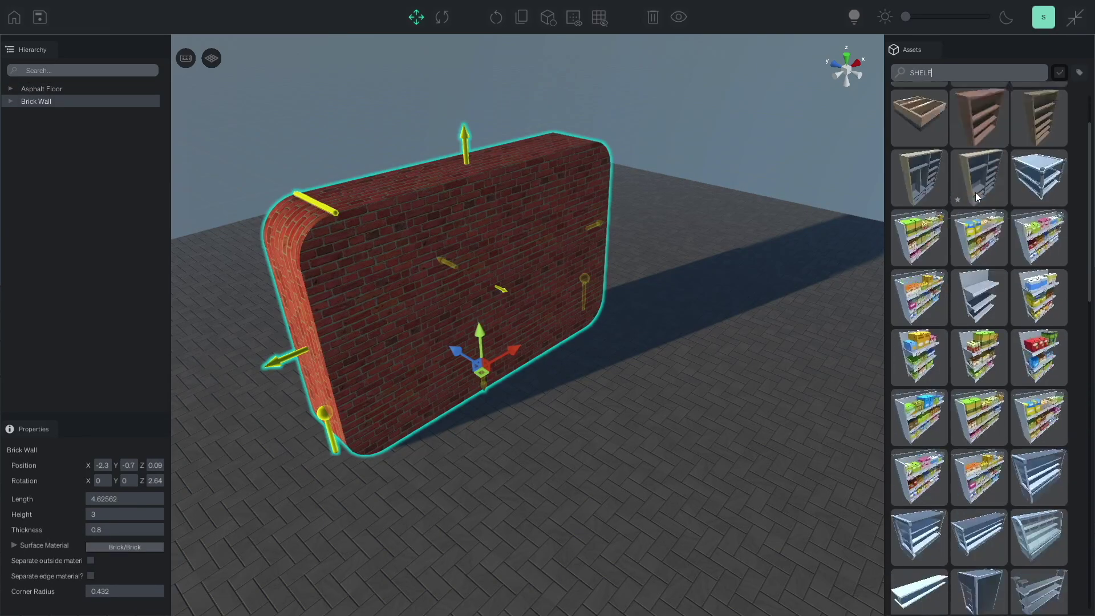
scroll(989, 201, "down", 10)
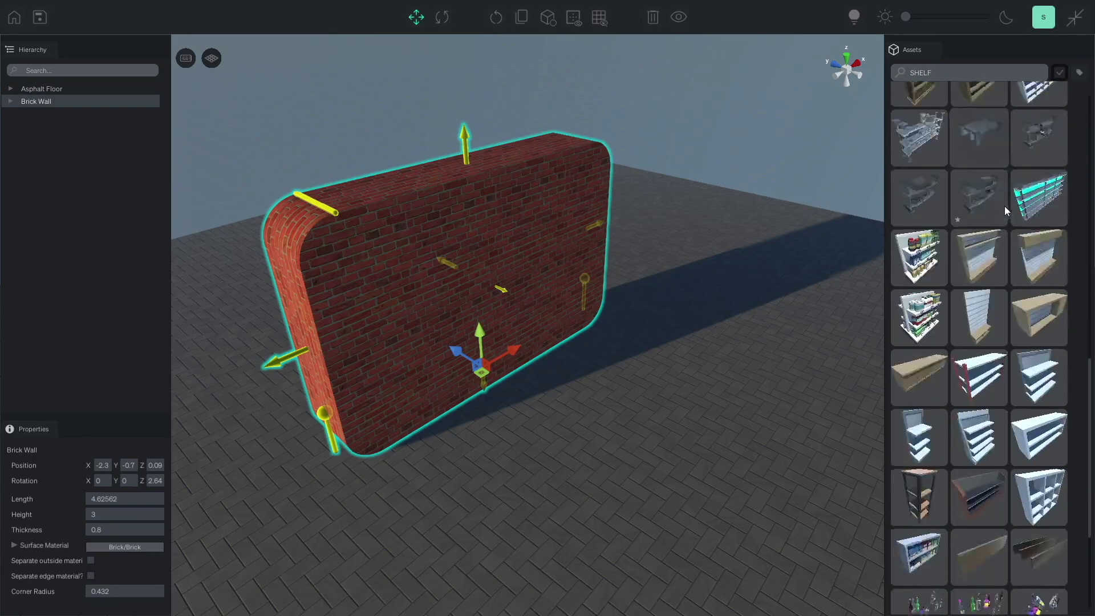
left_click_drag(1028, 226, 490, 283)
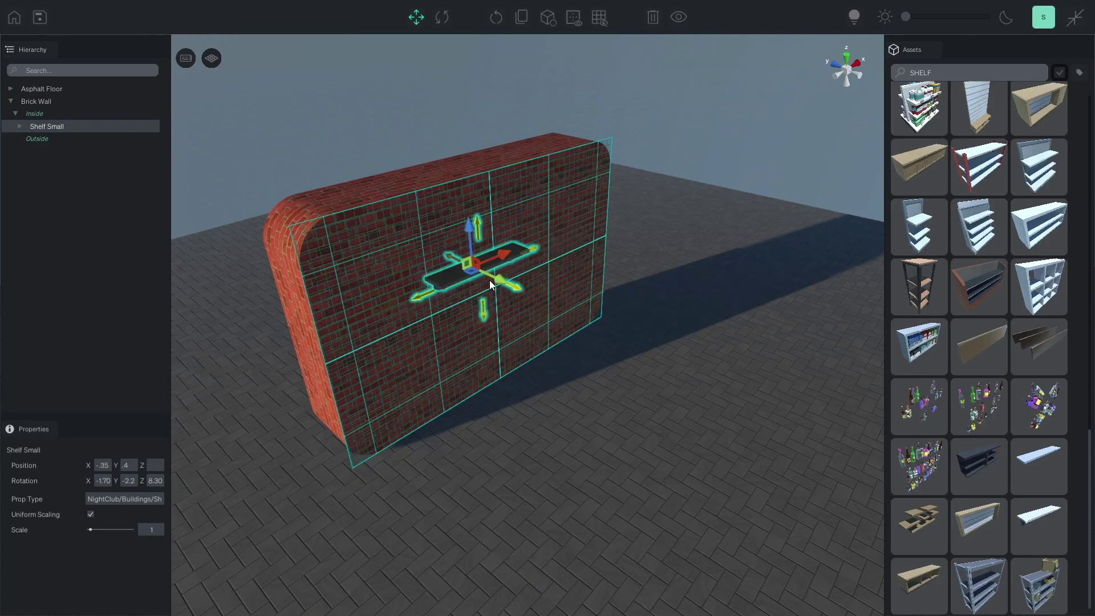
left_click(528, 220)
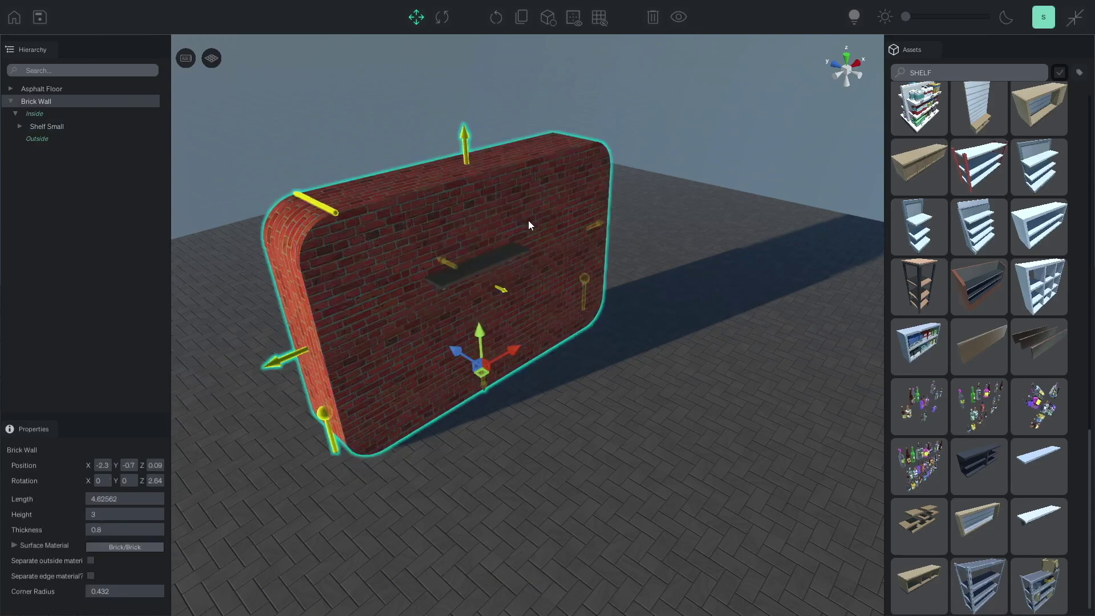
left_click(497, 264)
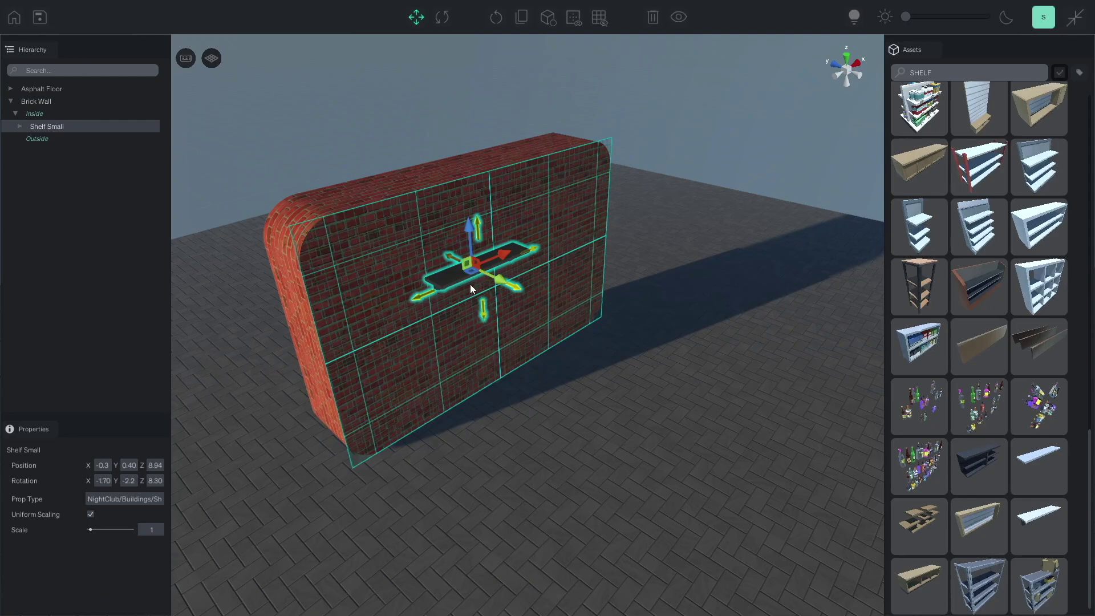
key("Escape")
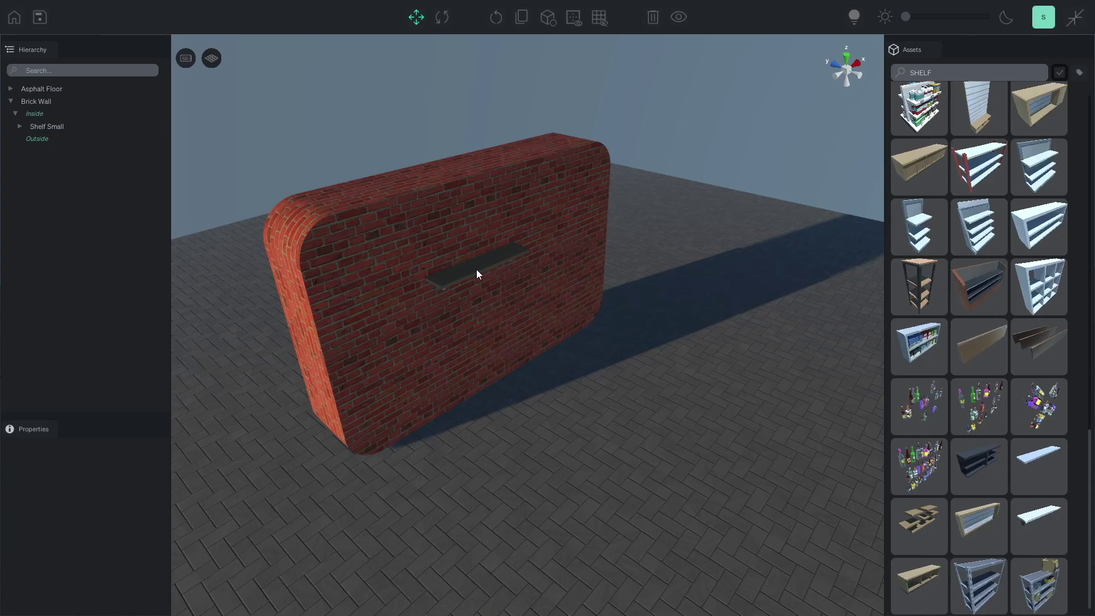
Move the small shelf off the brick wall into the open space beyond its far end, and select the wall.
left_click(477, 275)
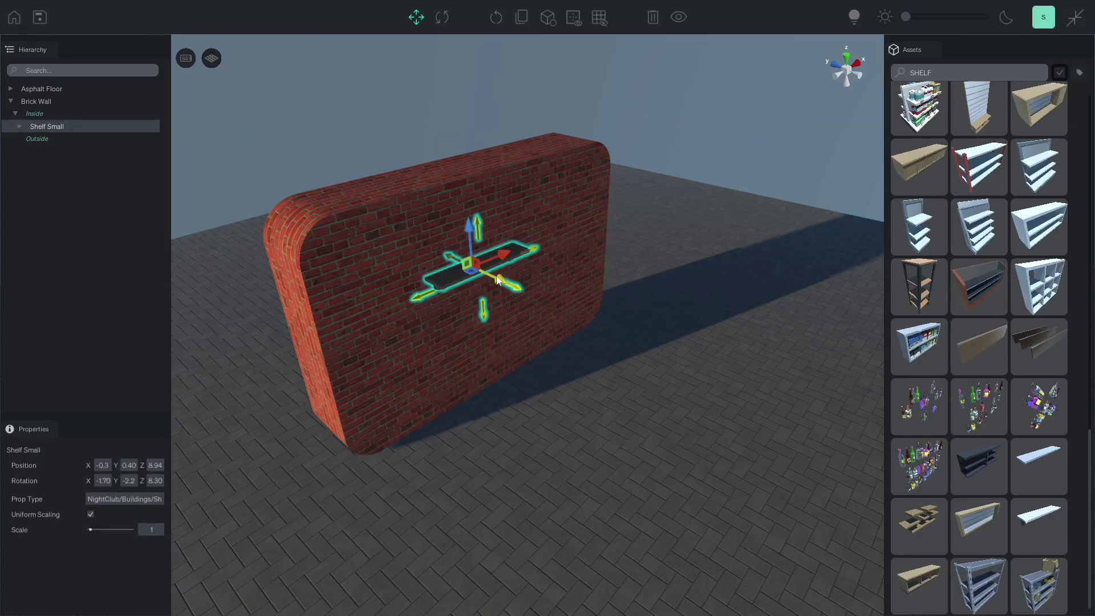
left_click_drag(477, 273, 784, 211)
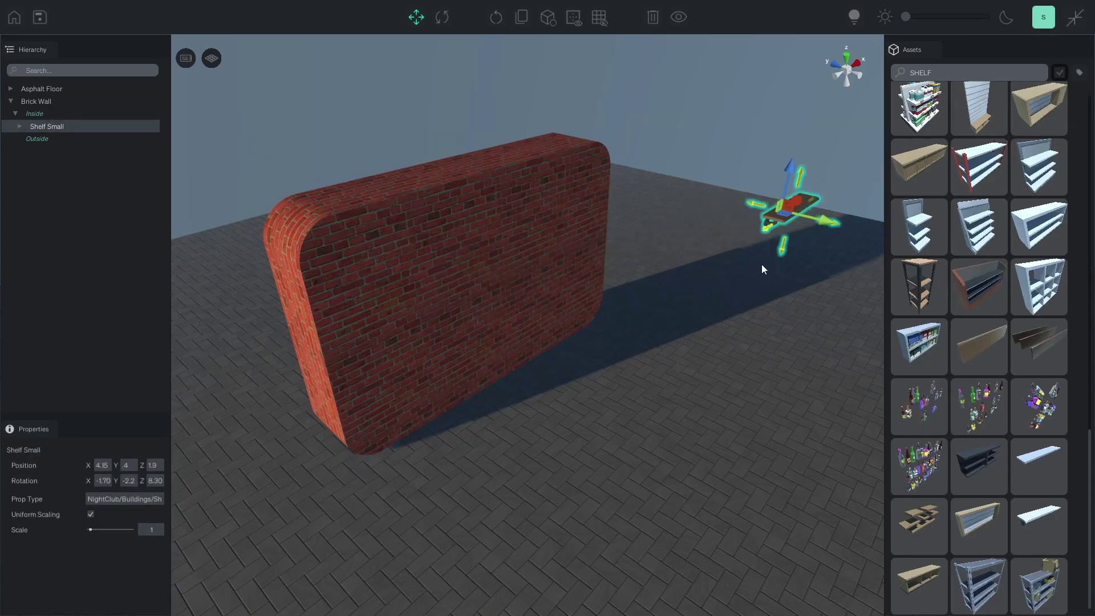
left_click(749, 300)
left_click(519, 280)
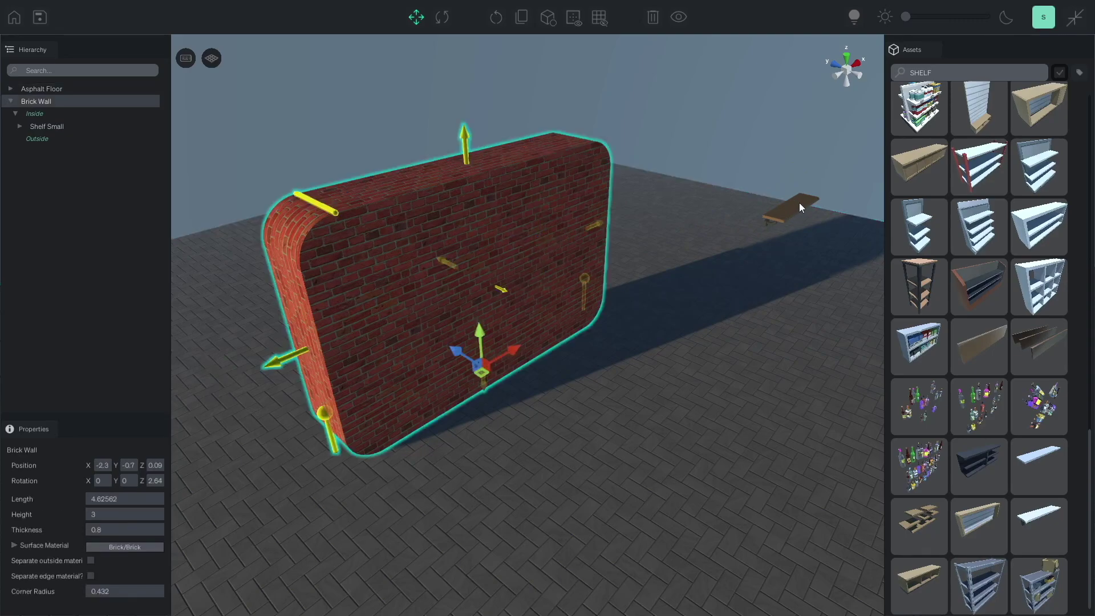
Return the small shelf to the brick wall's inside face, and move the wall with its attached shelf across the floor.
left_click(782, 214)
left_click_drag(782, 217, 469, 278)
left_click(532, 197)
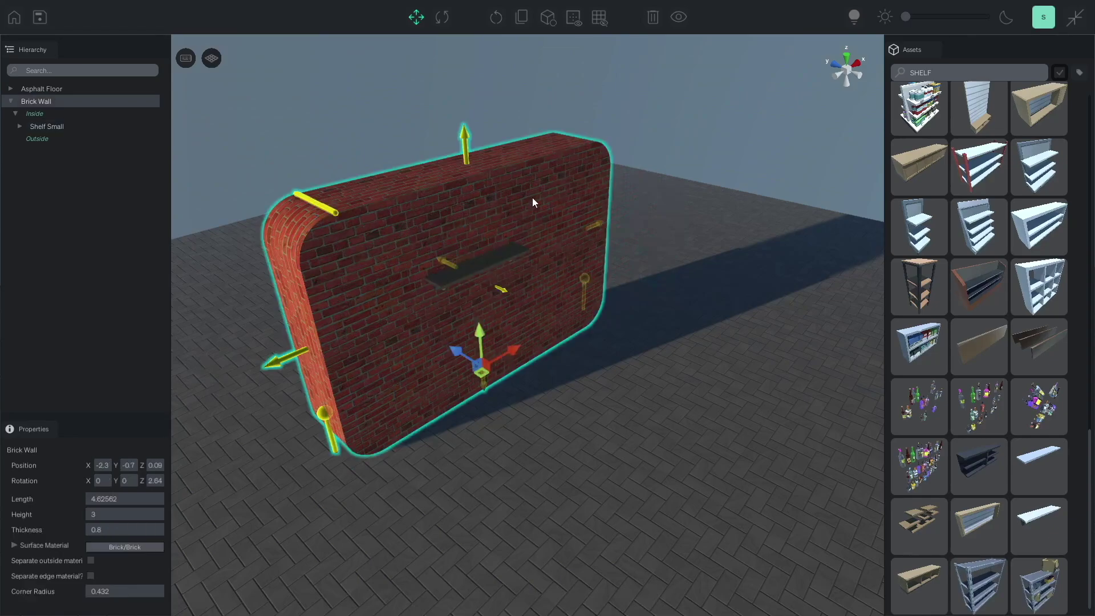
left_click_drag(485, 368, 508, 369)
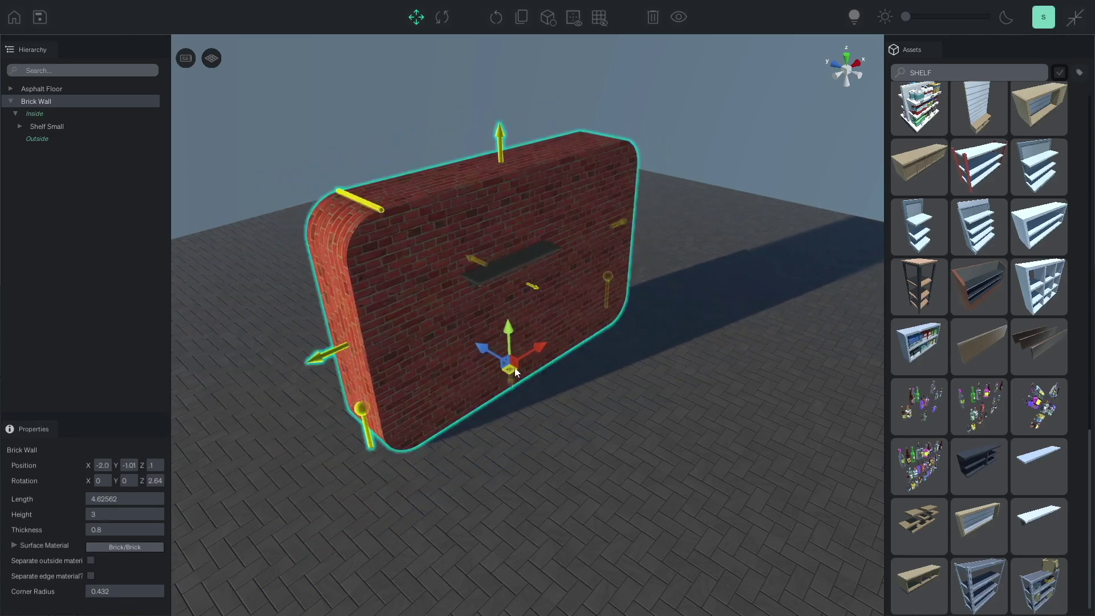
left_click(520, 259)
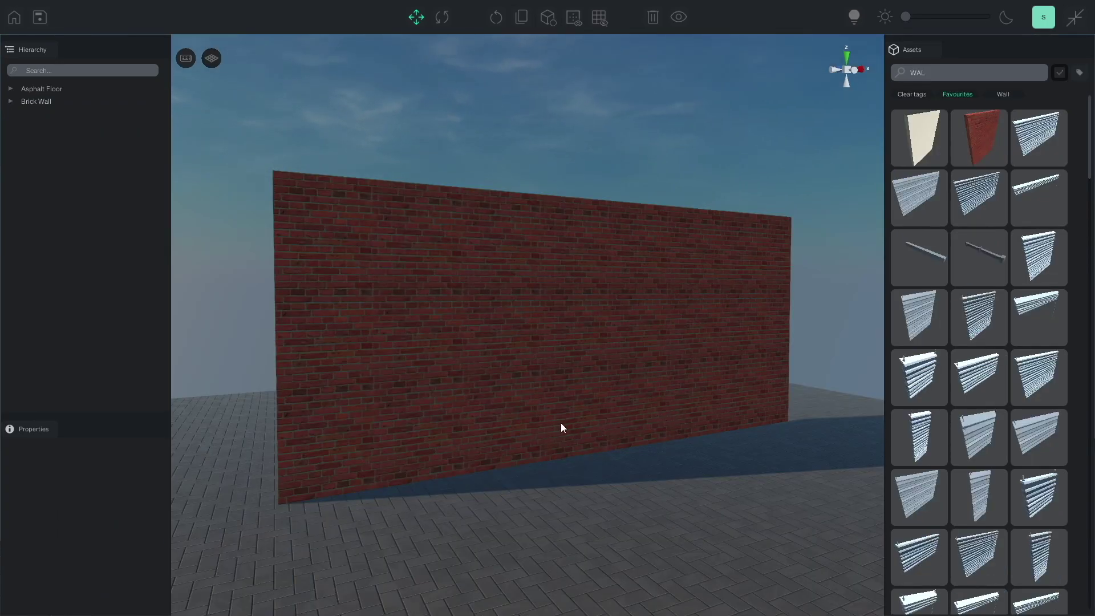
Clear the asset search and place a 6 Panel Grey White Frame Exterior Door from the SmartObjects in the brick wall.
left_click_drag(933, 73, 892, 66)
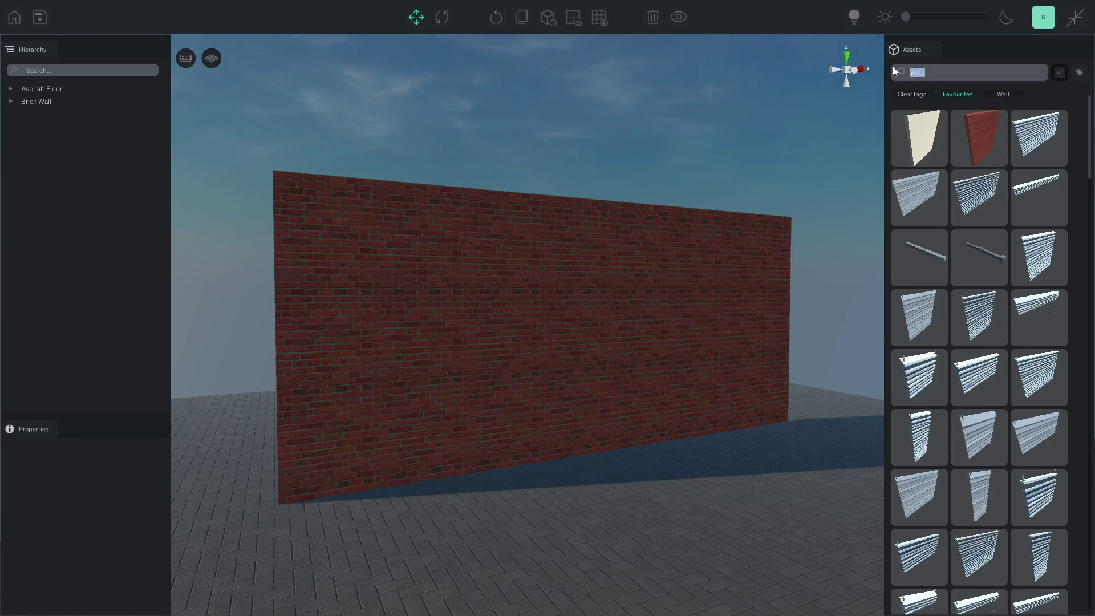
key("BackSpace")
left_click(971, 158)
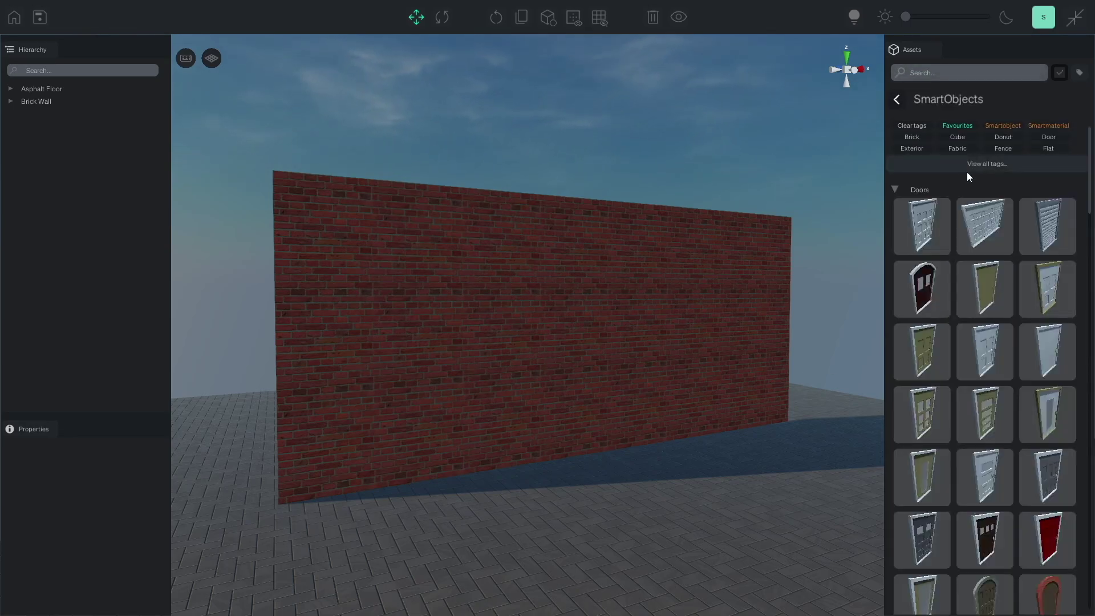
left_click_drag(934, 292, 567, 389)
key("Delete")
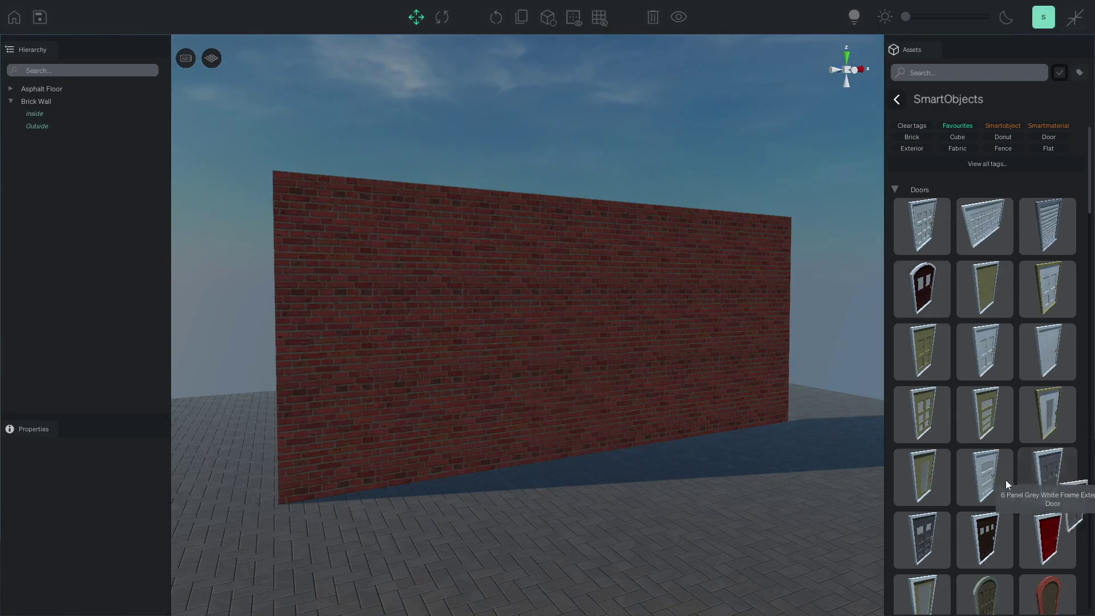
left_click_drag(1033, 480, 557, 391)
Add a Large Narrow Single Pane Window to the brick wall on each side of the door.
scroll(982, 419, "down", 10)
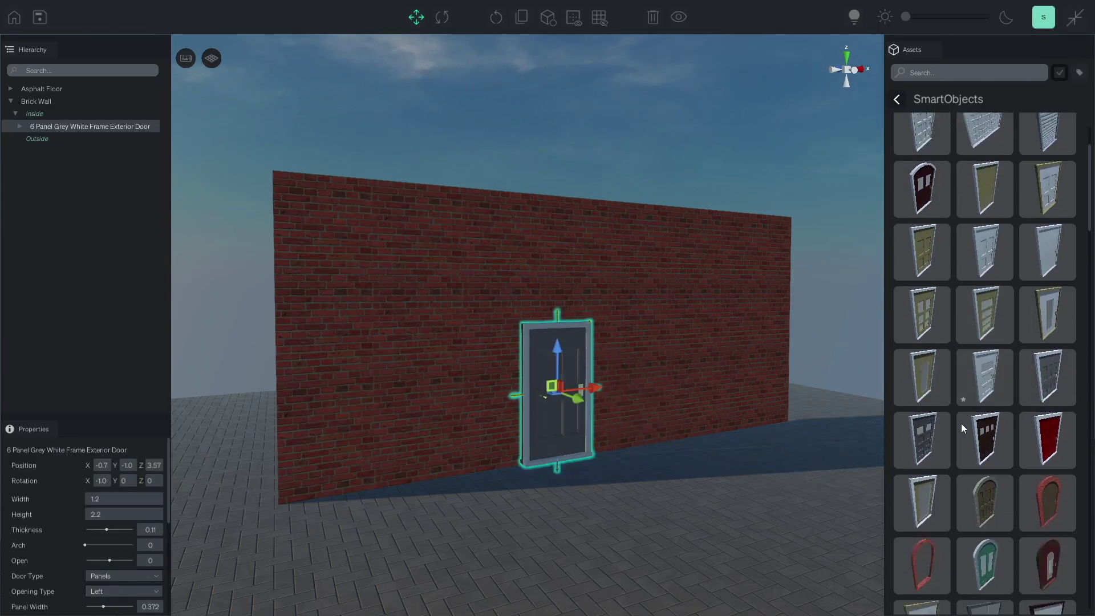
scroll(1026, 412, "down", 4)
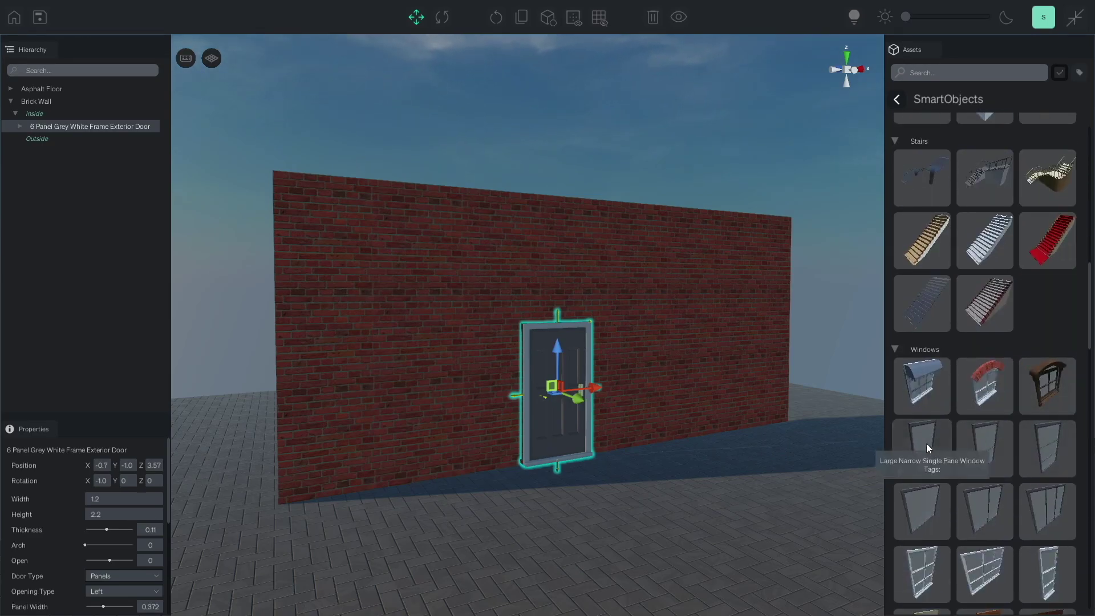
left_click_drag(926, 443, 417, 343)
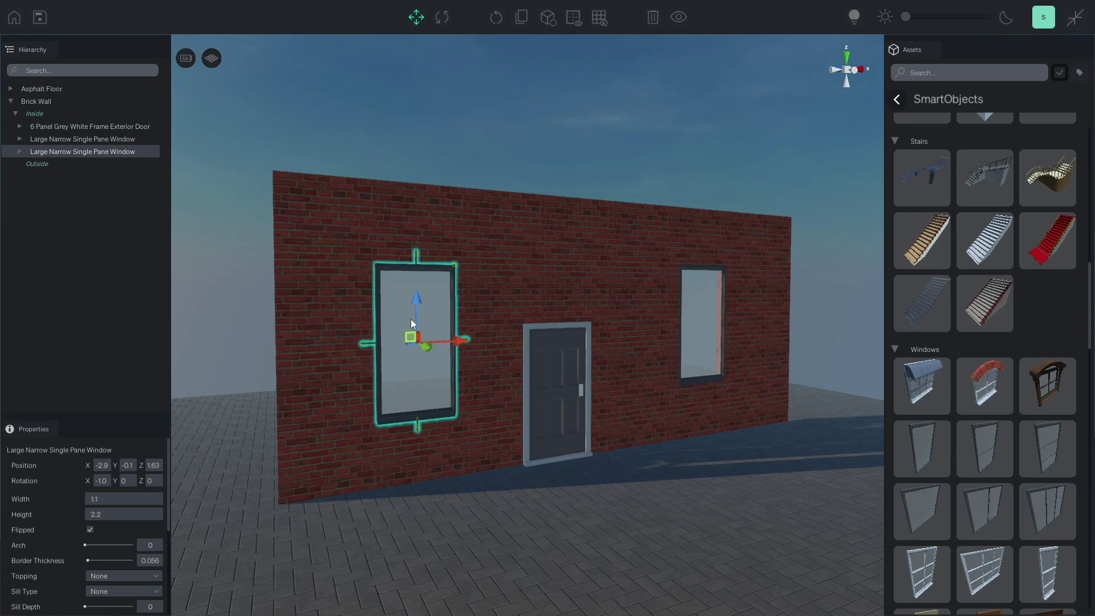
Widen the window left of the door to 1.2 and round its top with an arch of about 0.73.
scroll(411, 320, "up", 4)
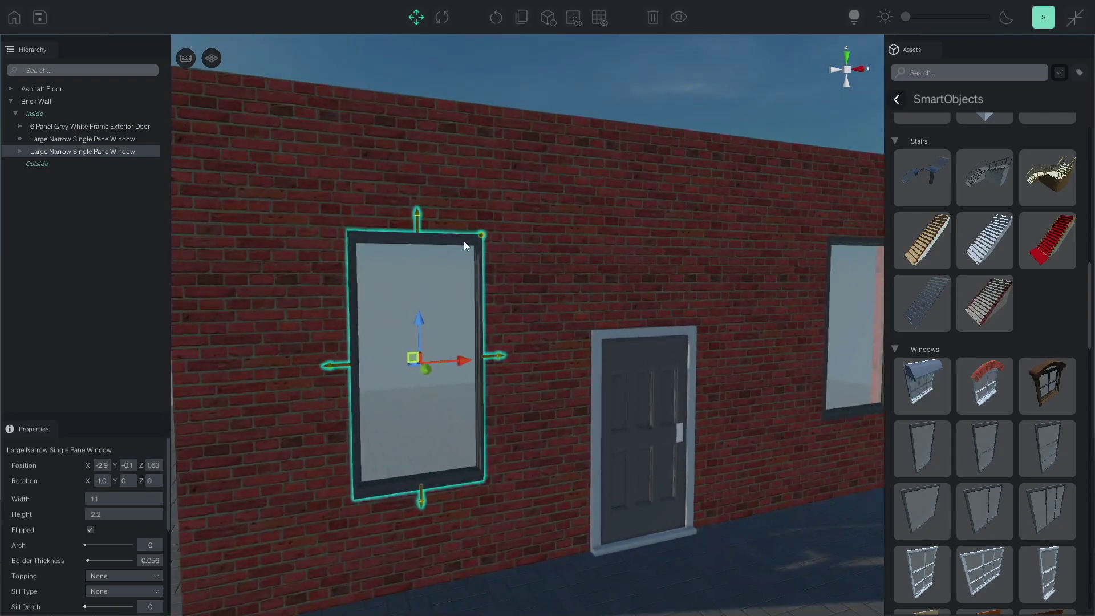
mouse_move(494, 357)
left_mouse_down()
mouse_move(559, 353)
mouse_move(497, 357)
mouse_move(515, 358)
left_mouse_up()
mouse_move(330, 369)
left_mouse_down()
mouse_move(281, 371)
mouse_move(344, 367)
left_mouse_up()
left_click_drag(503, 236, 506, 341)
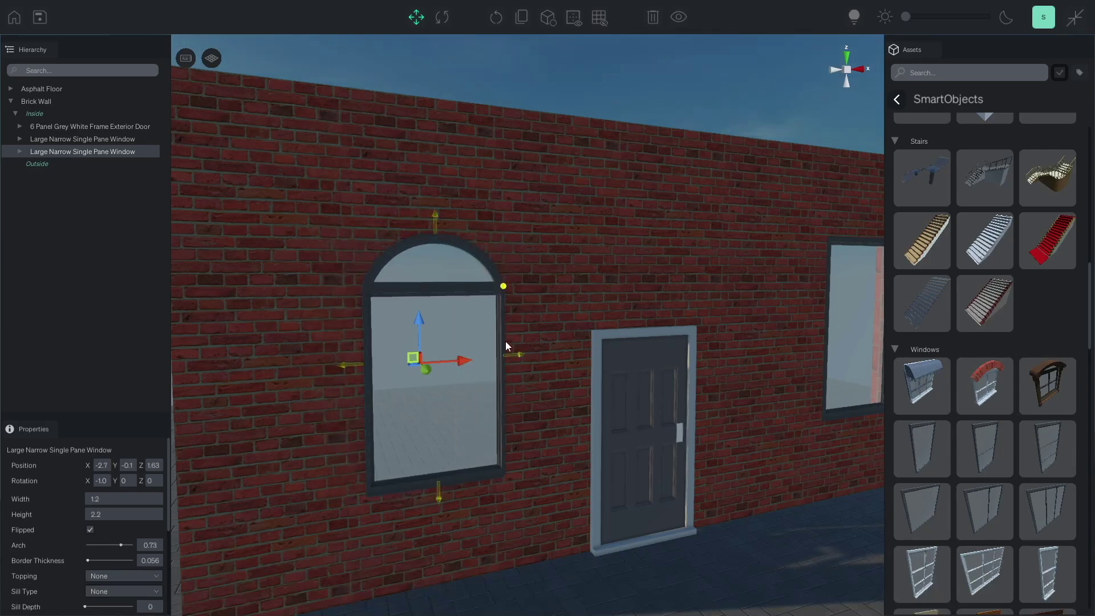
Round the top of the exterior door with an arch of about 0.64.
left_click(670, 374)
left_click_drag(694, 358, 688, 388)
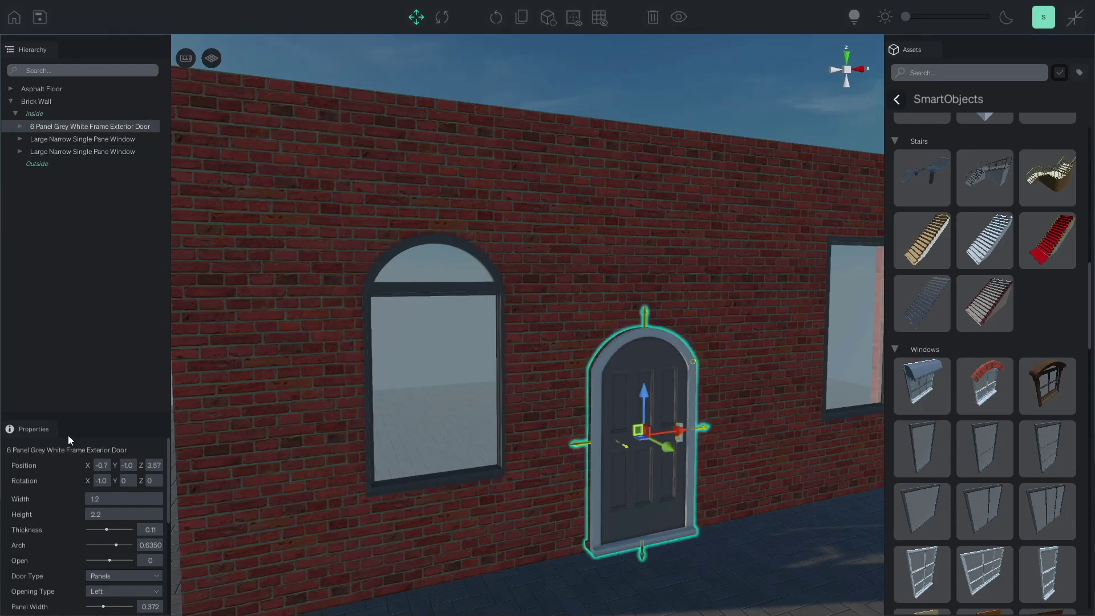
scroll(614, 558, "down", 3)
right_click_drag(614, 558, 585, 353)
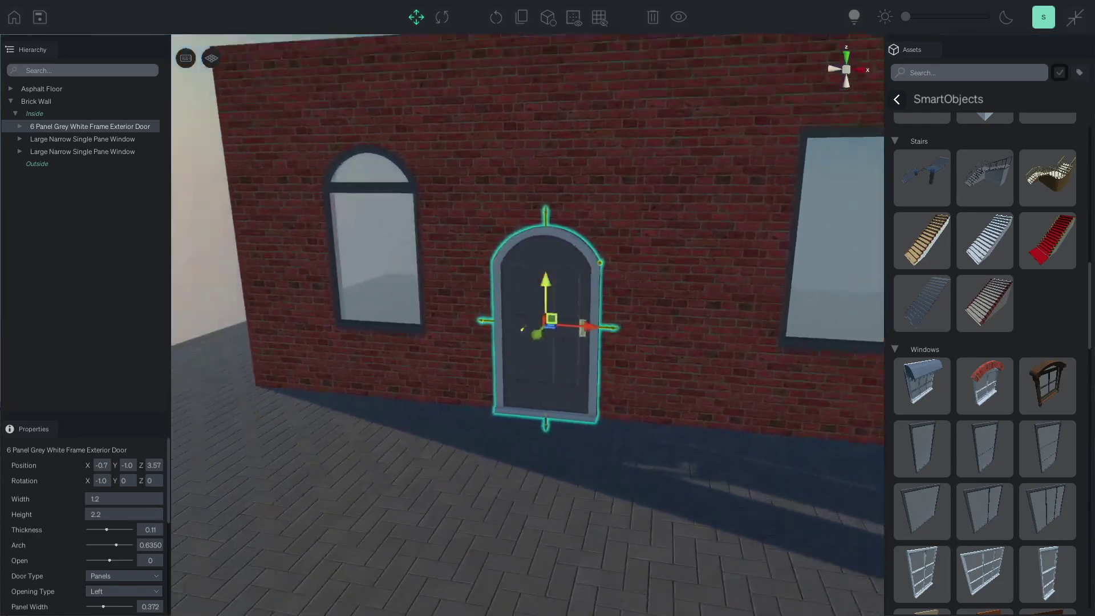
scroll(585, 353, "up", 5)
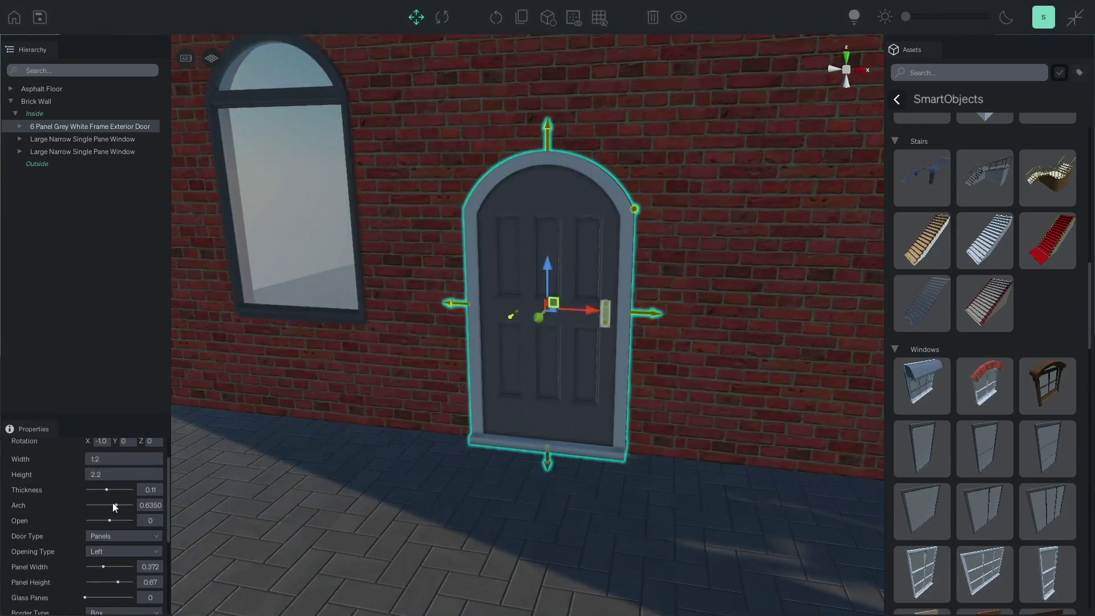
Set the door's thickness to about 0.17, its type to Flat and its opening to about -0.24, and enlarge its frame size.
left_click_drag(106, 530, 147, 532)
left_click_drag(383, 297, 310, 337)
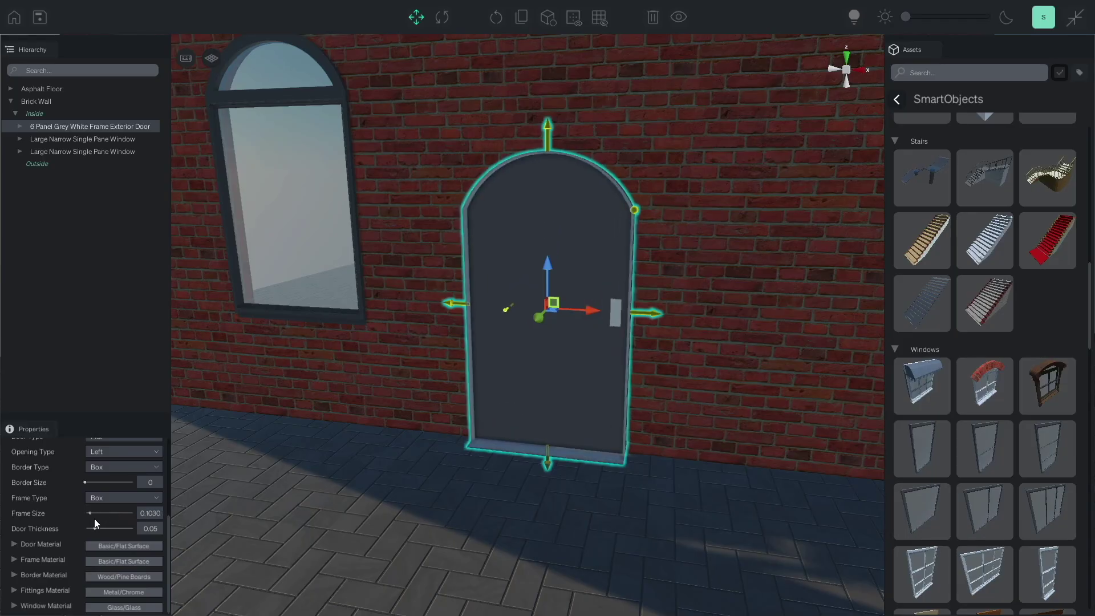
mouse_move(94, 518)
left_mouse_down()
mouse_move(132, 527)
mouse_move(113, 527)
mouse_move(125, 498)
mouse_move(91, 501)
mouse_move(104, 499)
left_mouse_up()
scroll(114, 525, "up", 3)
scroll(110, 494, "up", 3)
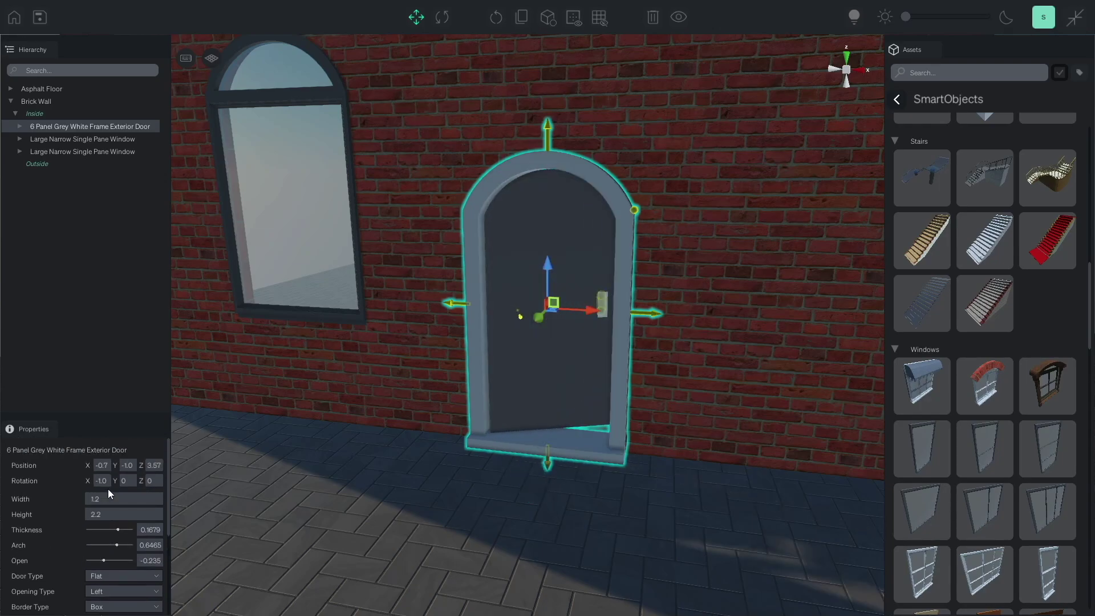
Arch the top of the window right of the door and divide it into panels about 0.56 wide and 0.44 high.
right_click_drag(350, 245, 553, 310)
left_click(555, 314)
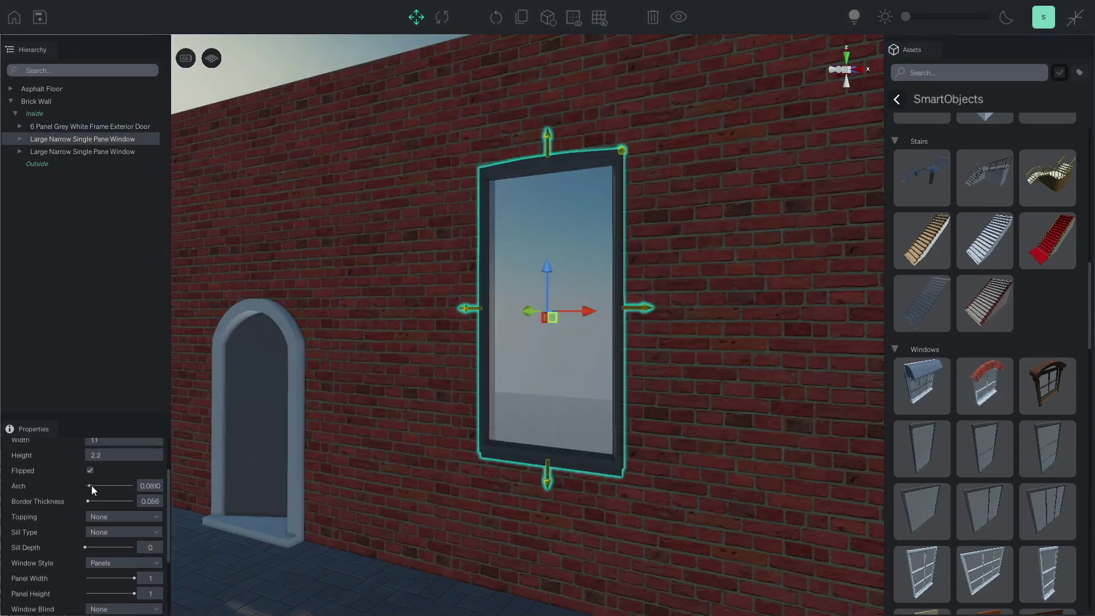
scroll(114, 513, "down", 3)
left_click_drag(87, 486, 108, 522)
scroll(130, 502, "down", 3)
scroll(111, 524, "down", 1)
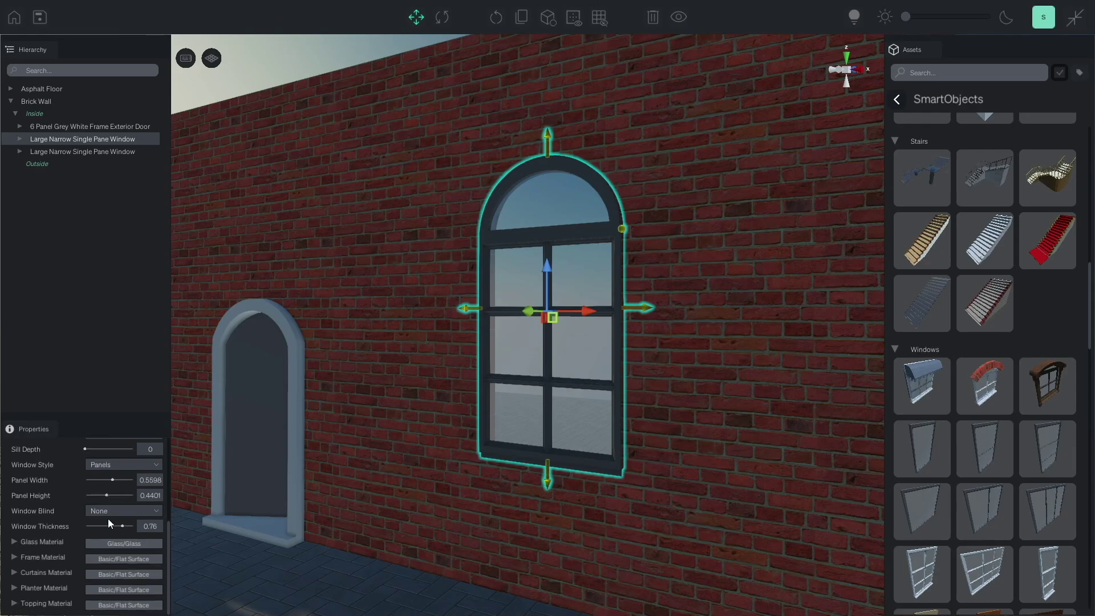
left_click(15, 572)
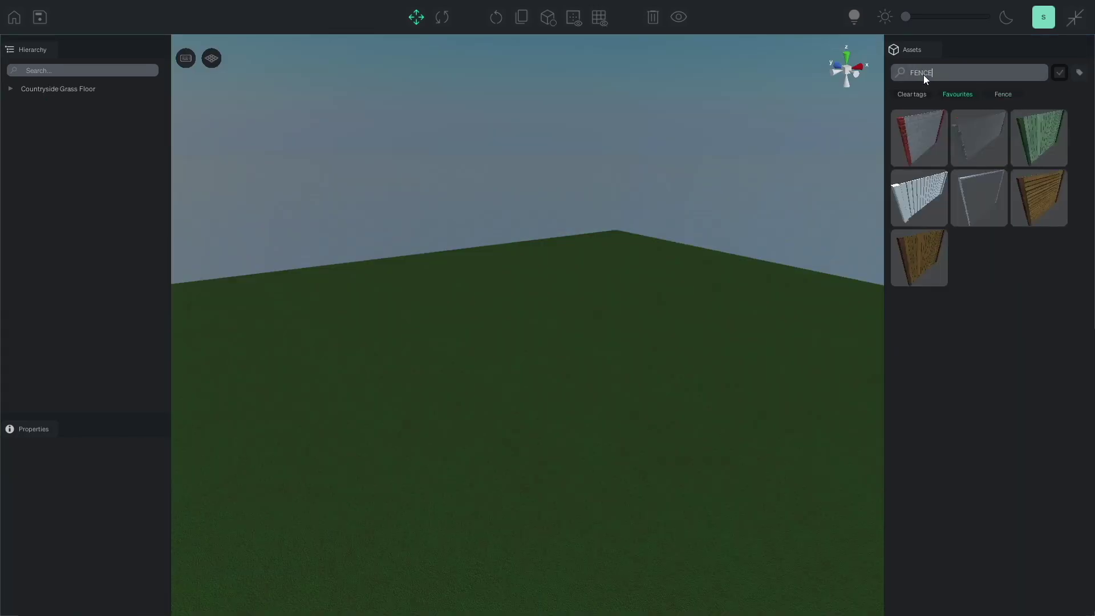
Place a White Picket Fence on the grass floor and lengthen it by pulling its end posts outward.
left_click_drag(933, 184, 538, 429)
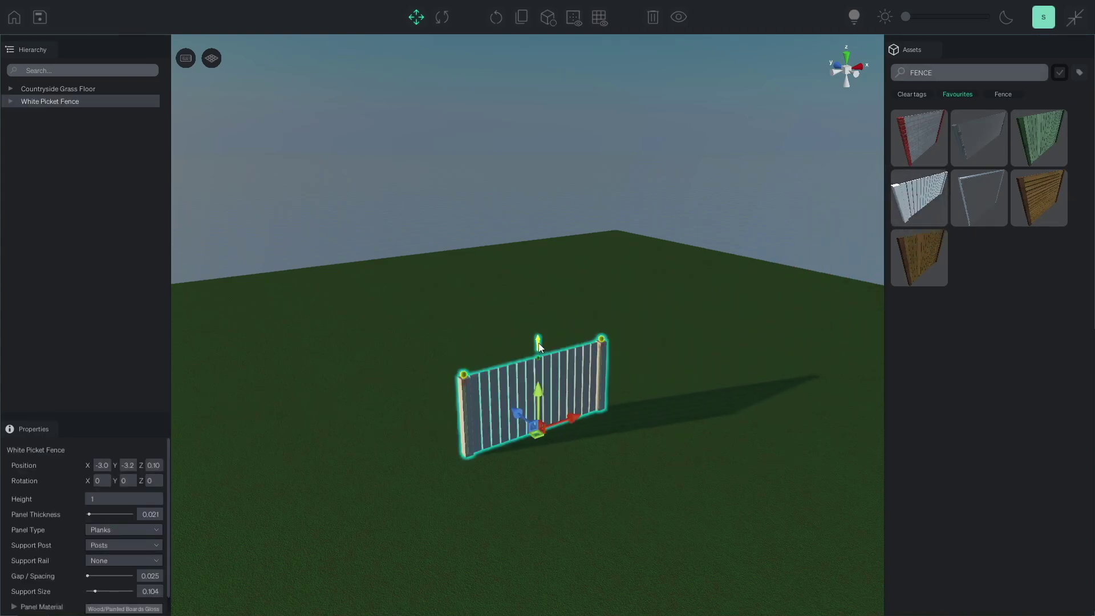
left_click_drag(539, 346, 697, 337)
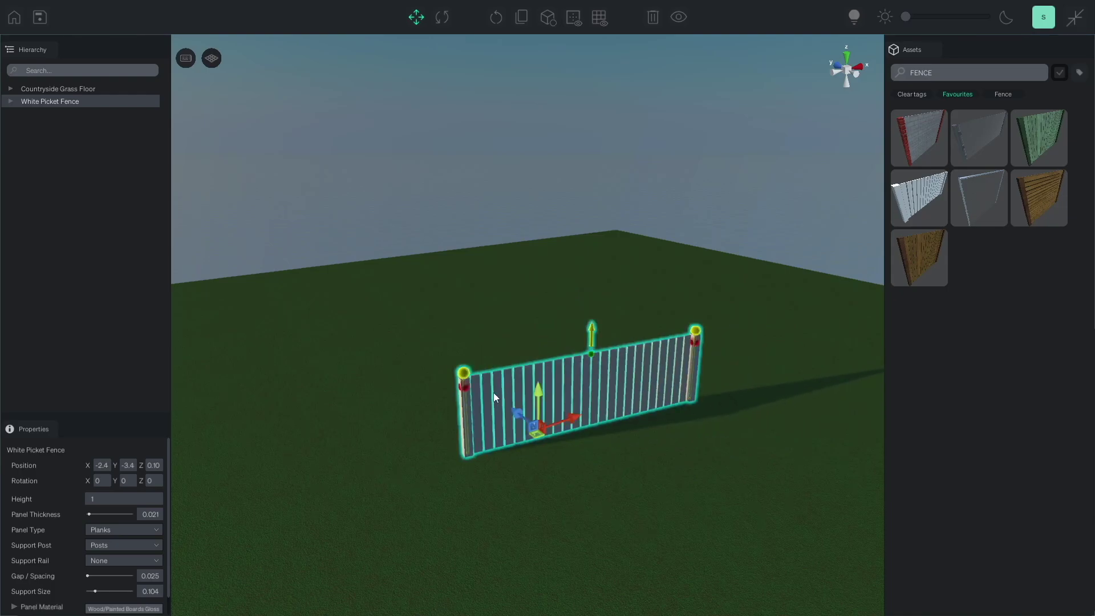
left_click_drag(466, 375, 467, 391)
Try bending the picket fence into a zigzag with two extra corner posts, and remove those posts.
left_click_drag(595, 360, 658, 438)
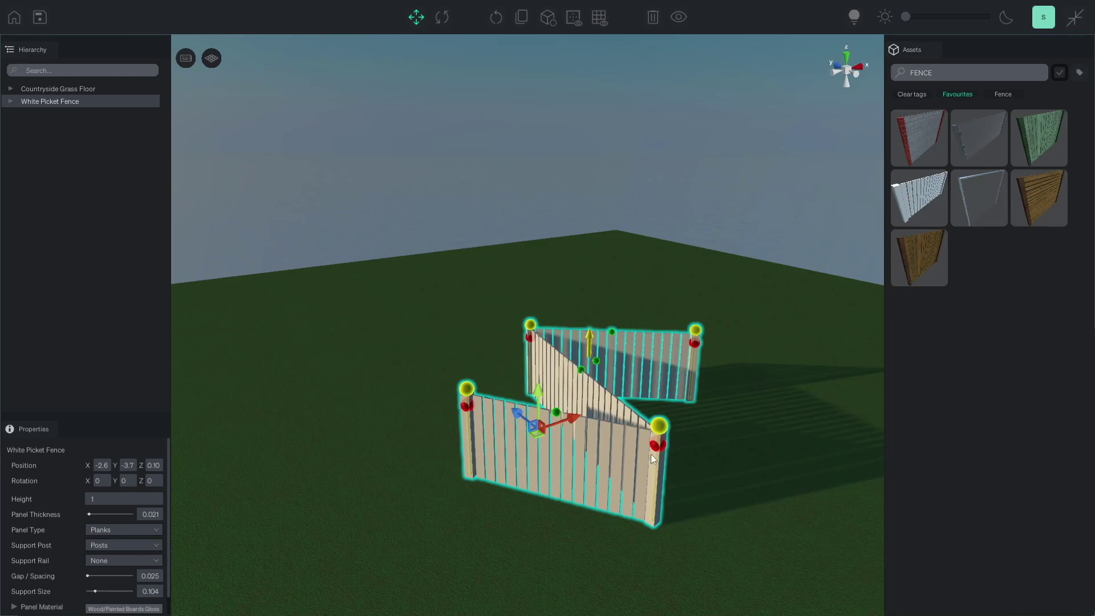
left_click(657, 448)
left_click(627, 348)
key("ctrl+z")
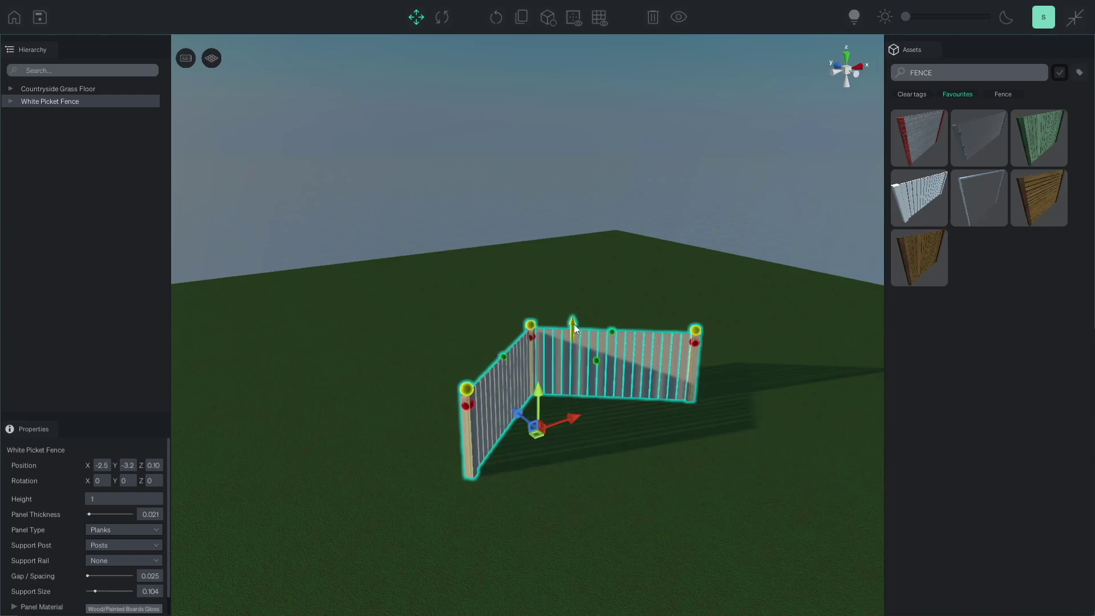
left_click(531, 336)
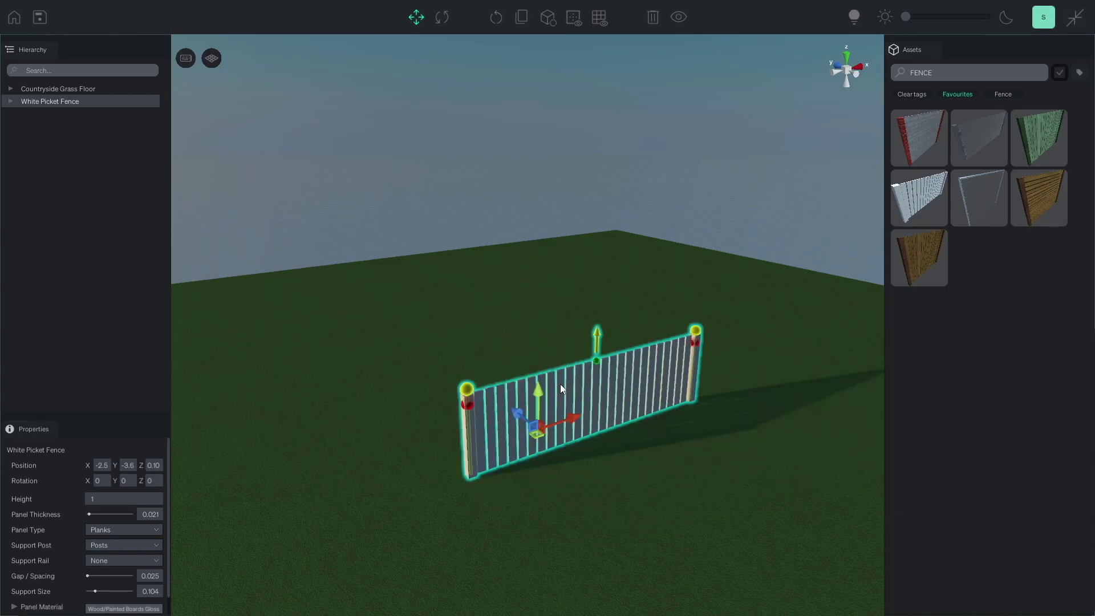
Set the fence's panel type to Posts, support post to Pillars and support rail to Pole, and adjust the gap spacing.
scroll(96, 496, "down", 1)
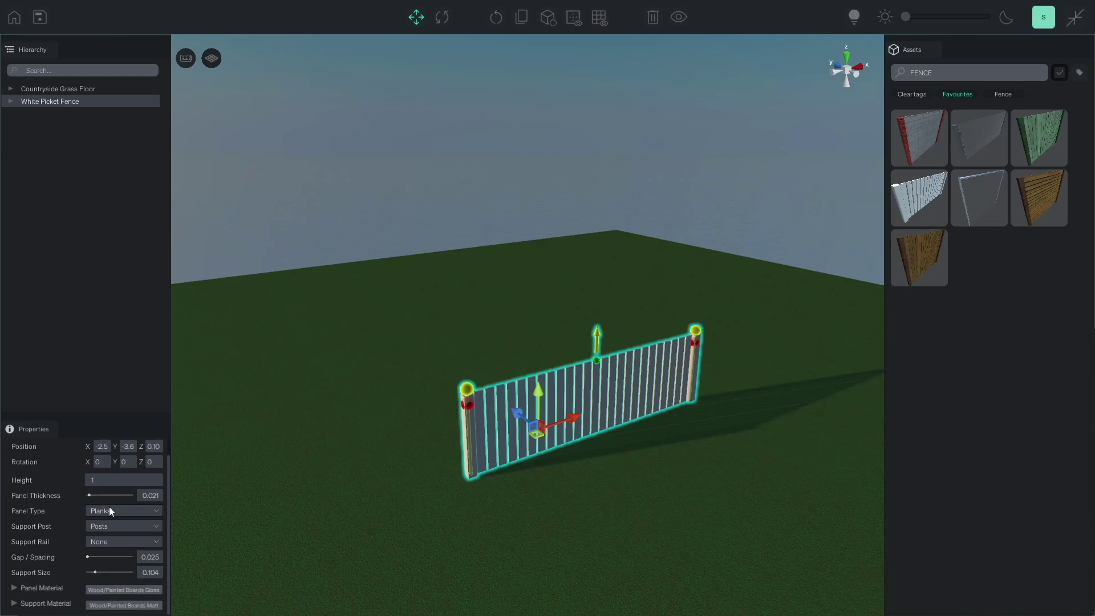
left_click(111, 510)
left_click(111, 550)
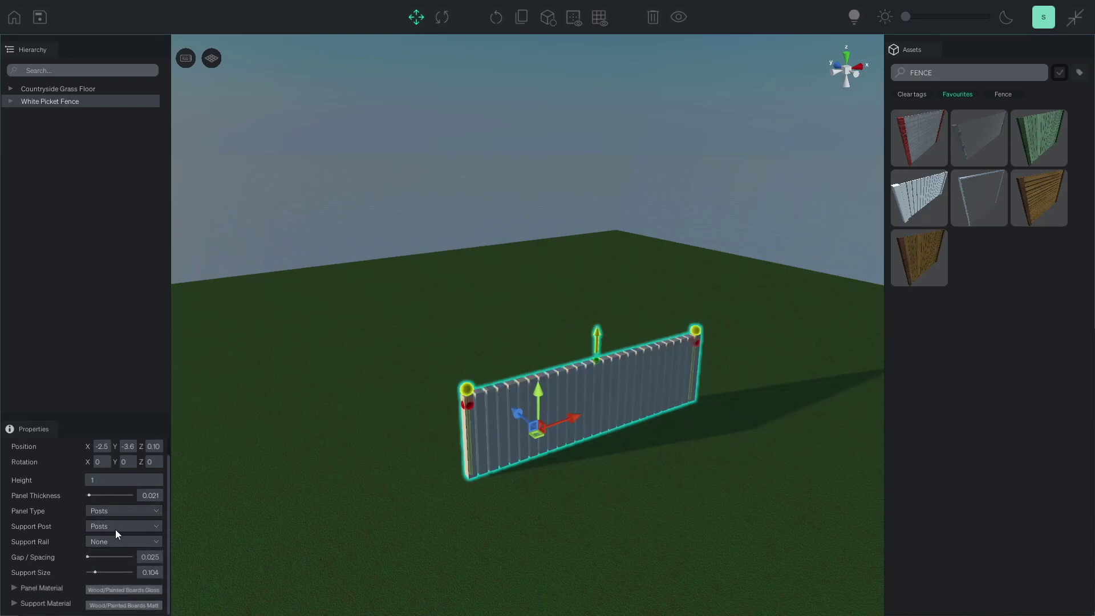
left_click(114, 526)
left_click(110, 559)
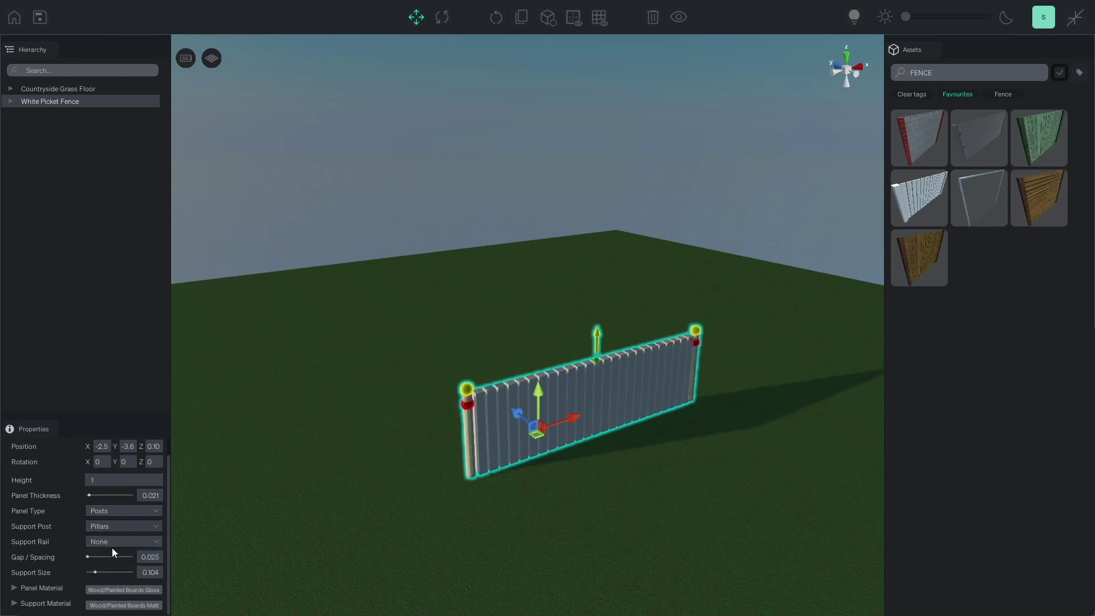
left_click(114, 543)
left_click(115, 524)
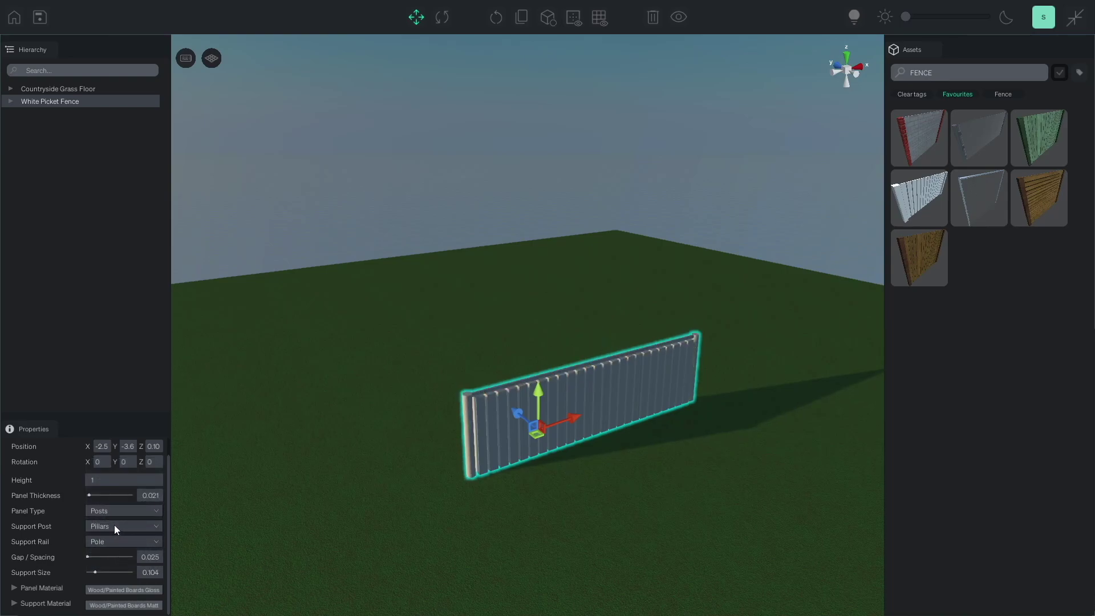
mouse_move(97, 556)
left_mouse_down()
mouse_move(114, 557)
mouse_move(101, 553)
mouse_move(115, 570)
mouse_move(100, 569)
left_mouse_up()
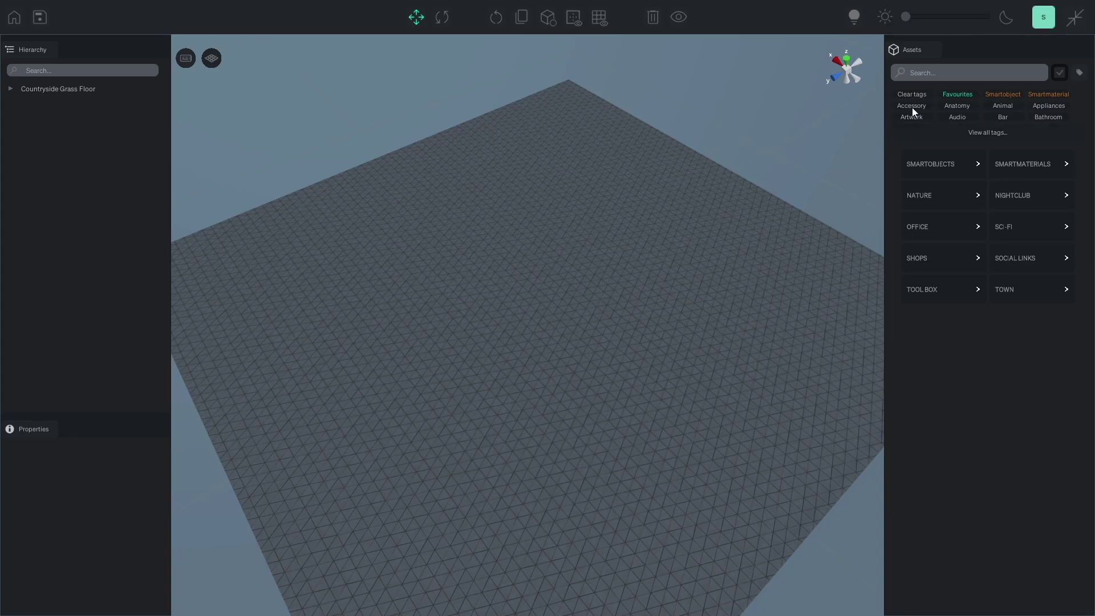
Search the assets for STAIRS, place the Outdoor L Shaped Stairs on the floor and rotate them to about 215.
left_click(926, 73)
type("STAIRS")
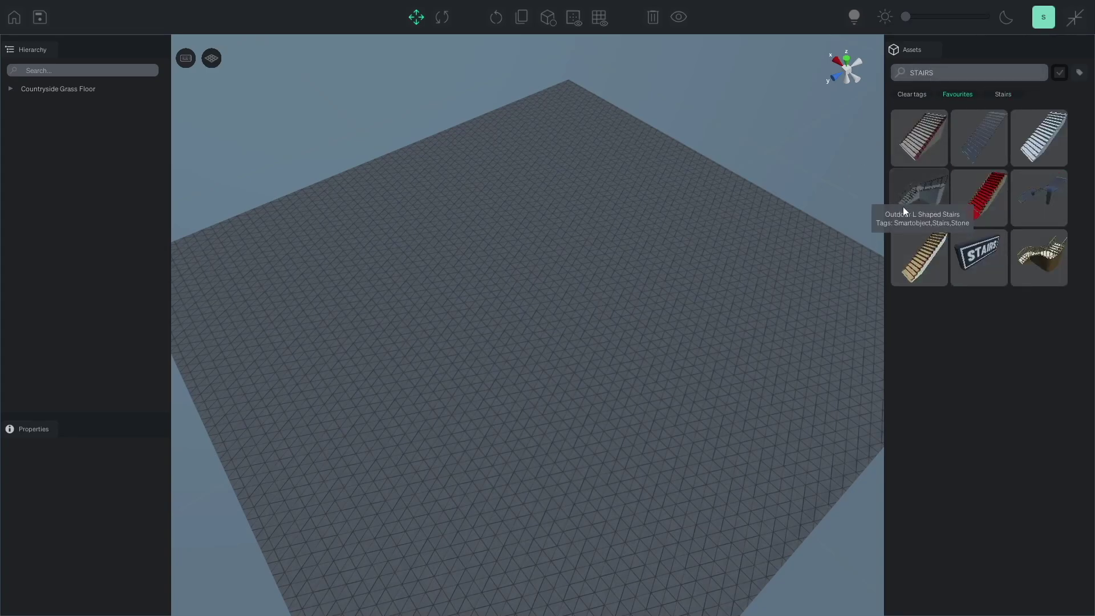
left_click_drag(902, 207, 695, 288)
key("e")
left_click(592, 278)
left_click(466, 194)
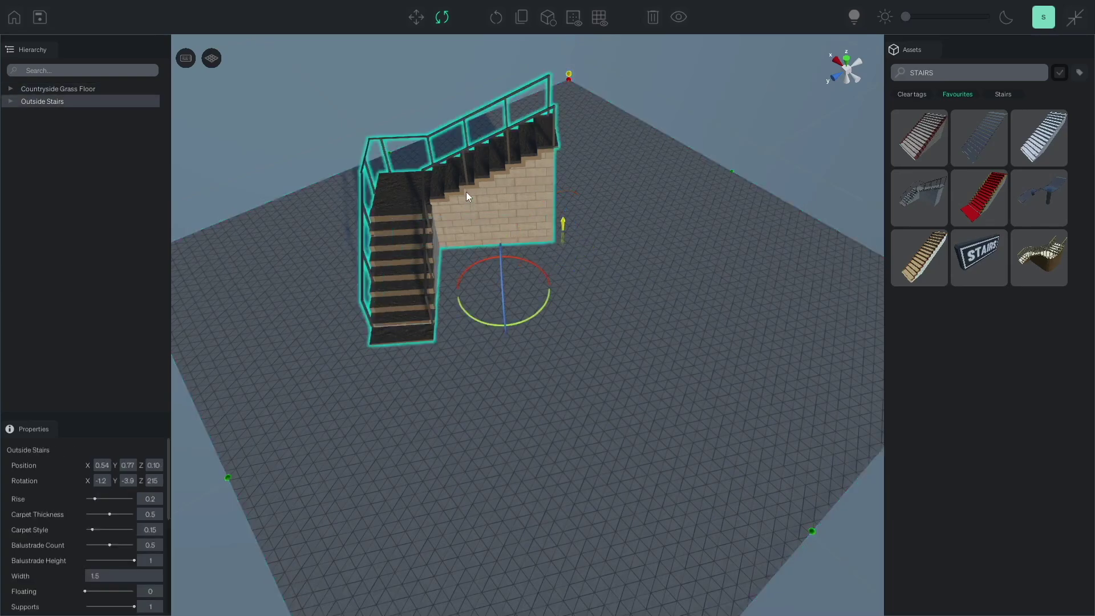
Place the red-carpeted stairs and the wooden stairs from the search results on the floor.
left_click_drag(987, 203, 696, 337)
left_click_drag(942, 272, 516, 485)
right_click_drag(515, 485, 725, 484)
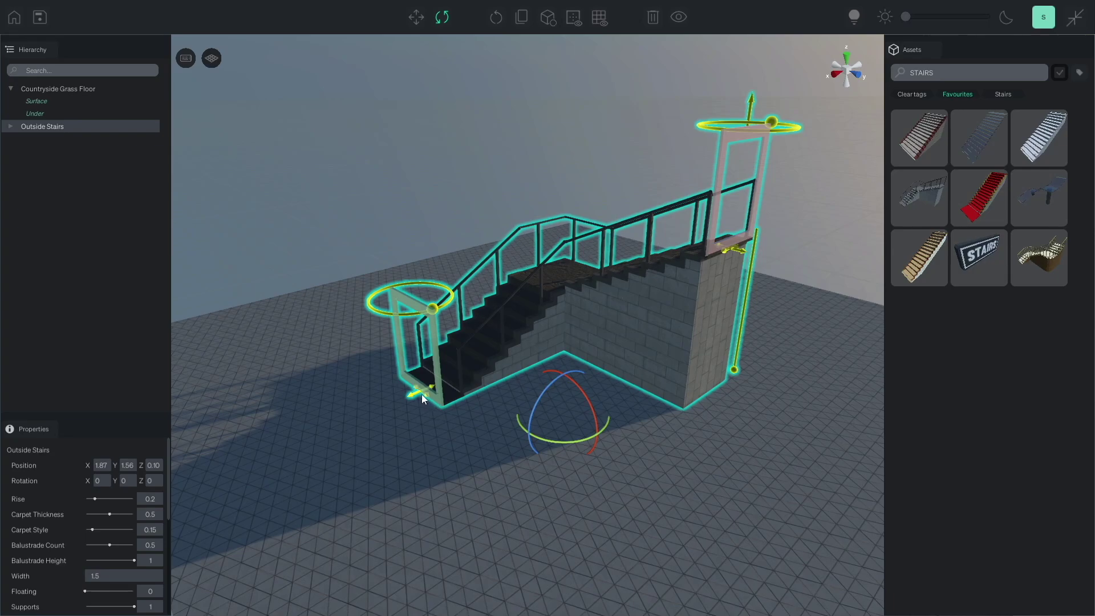
Reshape the outside stairs by extending the upper flight outward and repositioning the lower entry.
key("w")
mouse_move(425, 396)
left_mouse_down()
mouse_move(323, 437)
mouse_move(433, 394)
left_mouse_up()
left_click_drag(733, 250, 798, 252)
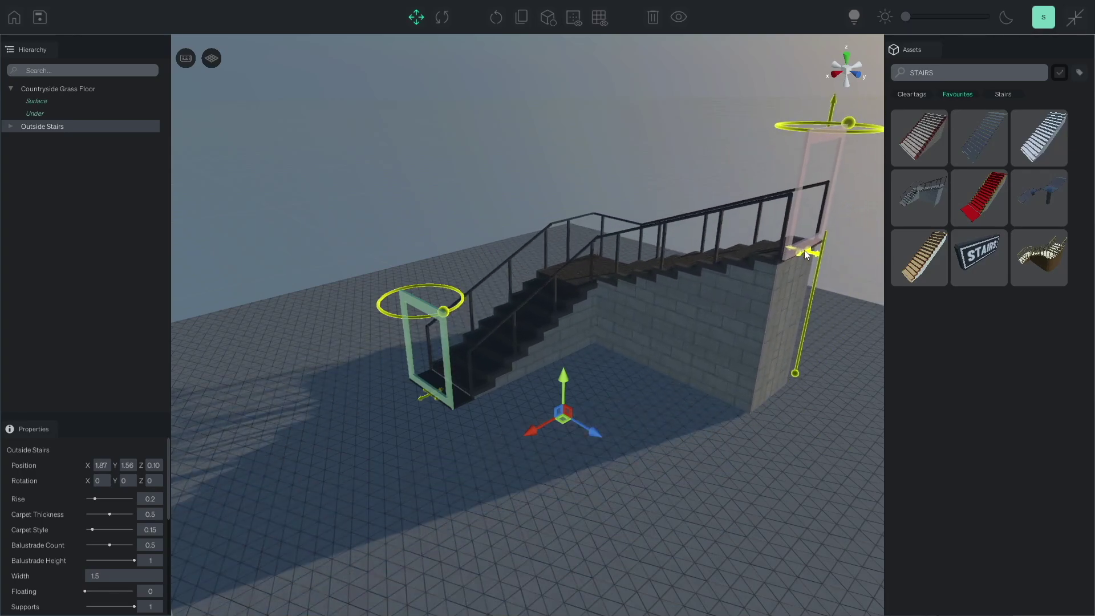
mouse_move(415, 416)
left_mouse_down()
mouse_move(372, 421)
mouse_move(409, 401)
left_mouse_up()
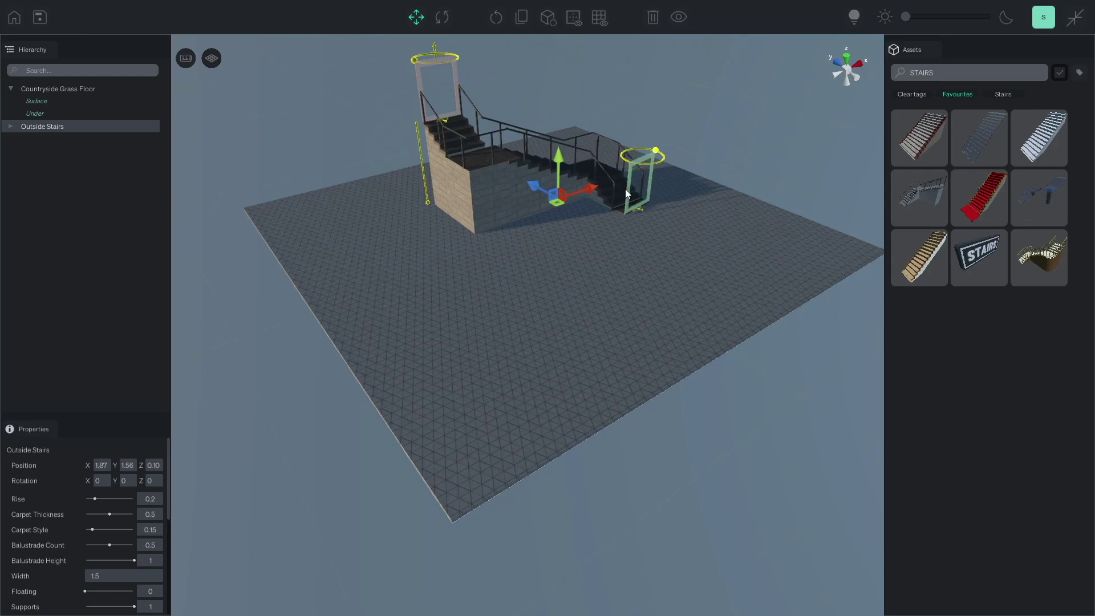
left_click_drag(665, 225, 637, 341)
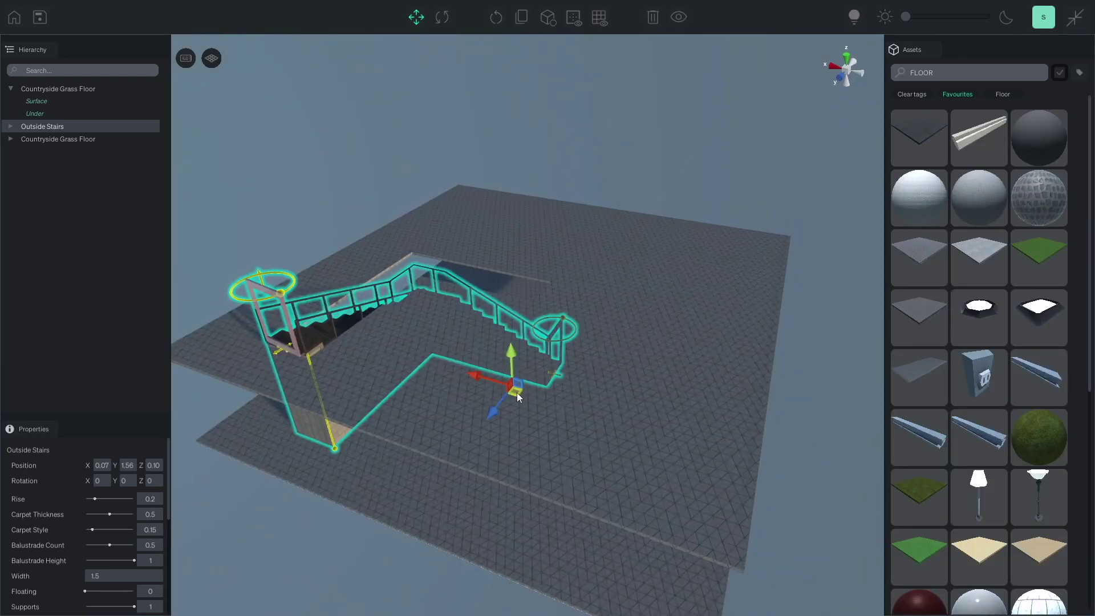
Move the outside stairs across the stacked floors, adjust the marble stairs' upper end and shift them toward the floors' middle.
left_click_drag(517, 393, 544, 297)
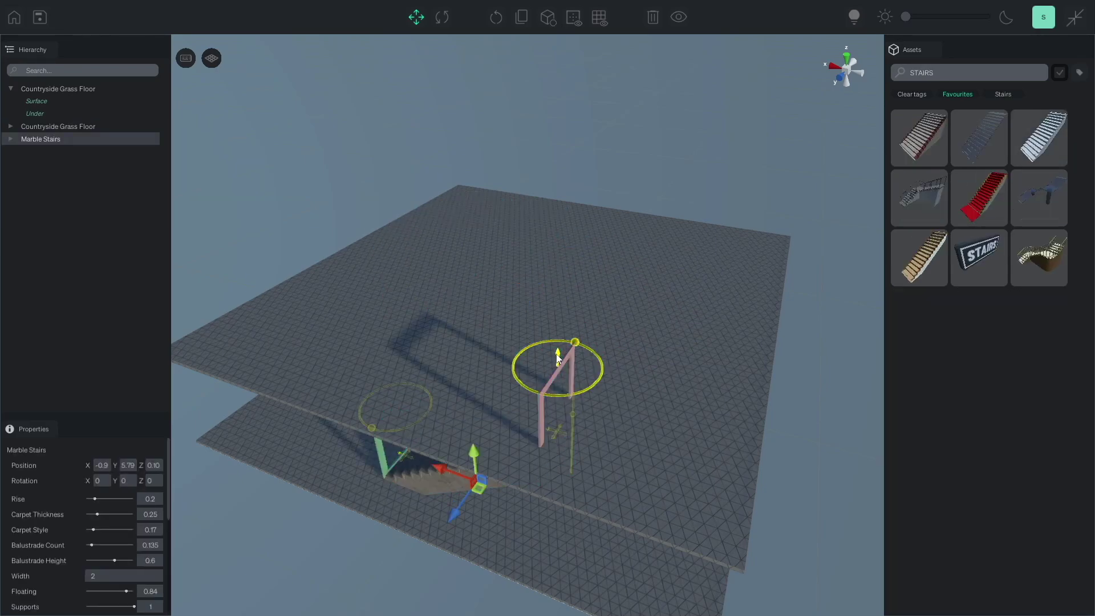
left_click_drag(552, 314, 549, 330)
left_click_drag(469, 493, 545, 385)
scroll(596, 340, "up", 5)
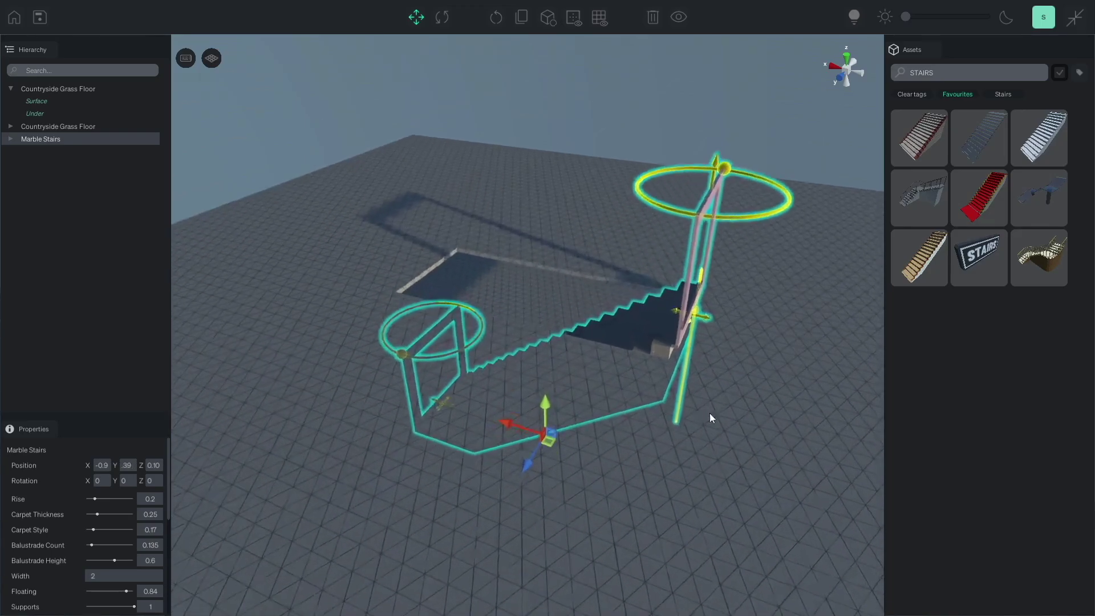
middle_click_drag(710, 413, 443, 331)
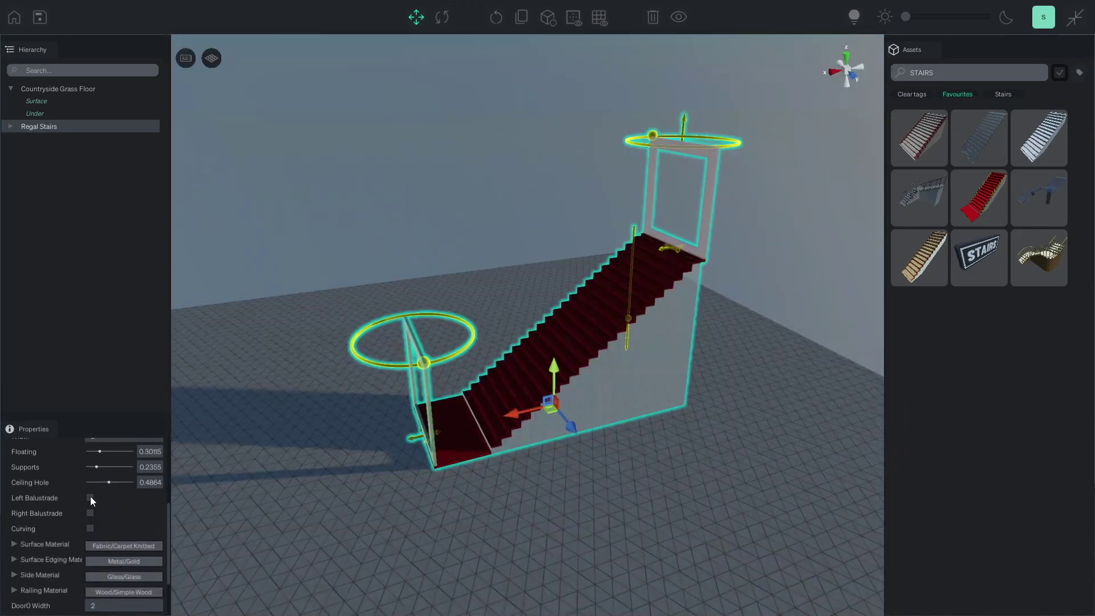
Turn on the Regal Stairs' left and right balustrades, set the supports to about 0.37, and vary the floating amount and other stair options.
left_click(90, 498)
left_click(102, 467)
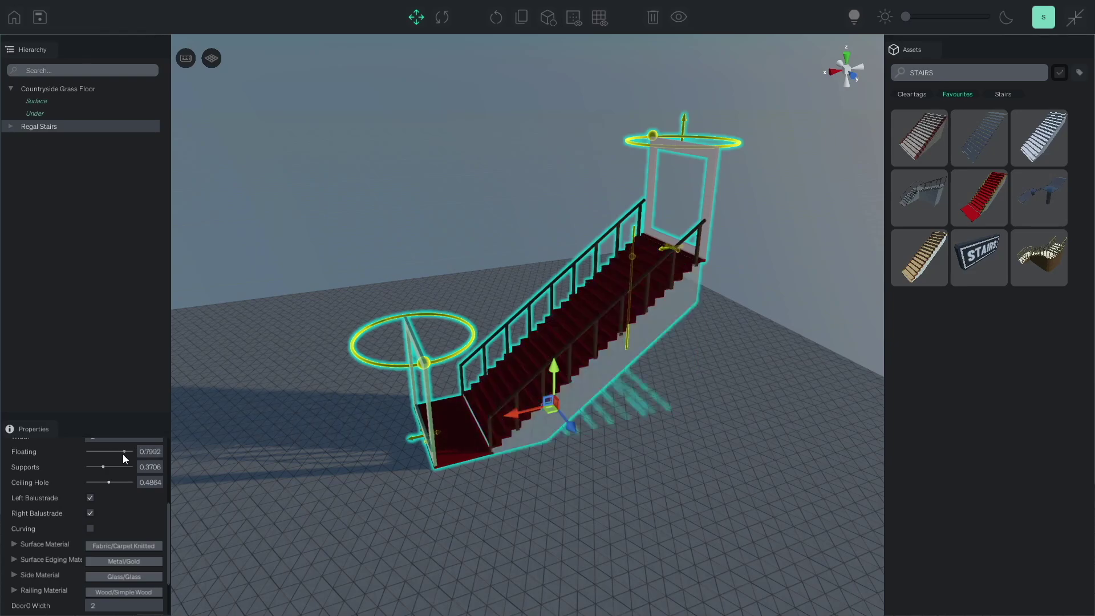
left_click_drag(123, 454, 107, 454)
scroll(113, 513, "down", 2)
mouse_move(98, 557)
left_mouse_down()
mouse_move(114, 557)
mouse_move(86, 557)
left_mouse_up()
left_click(90, 514)
left_click(90, 498)
scroll(91, 494, "up", 3)
left_click_drag(113, 490, 95, 460)
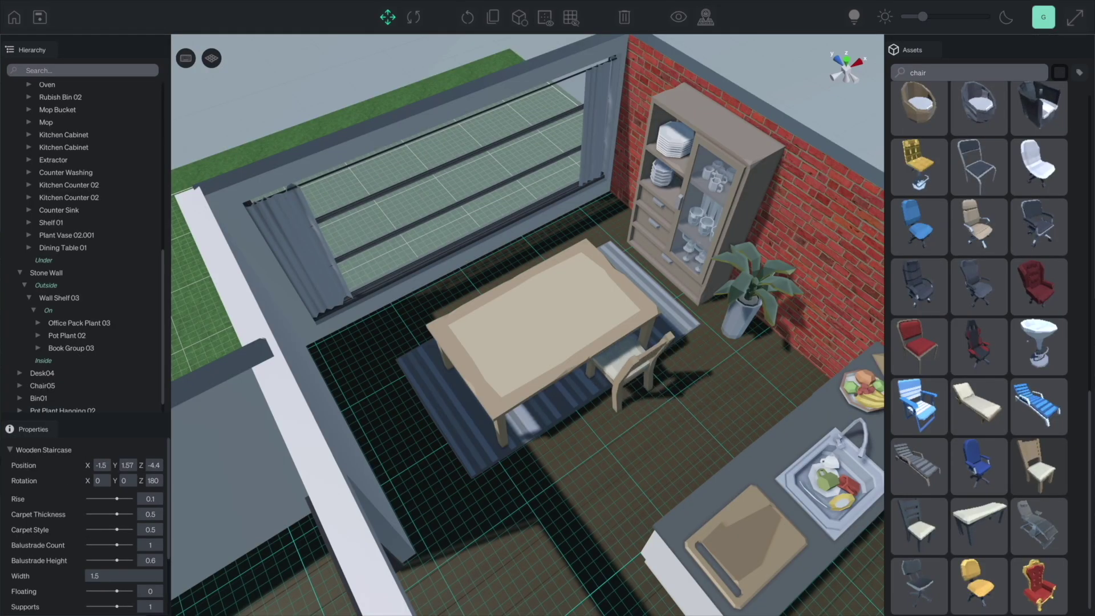